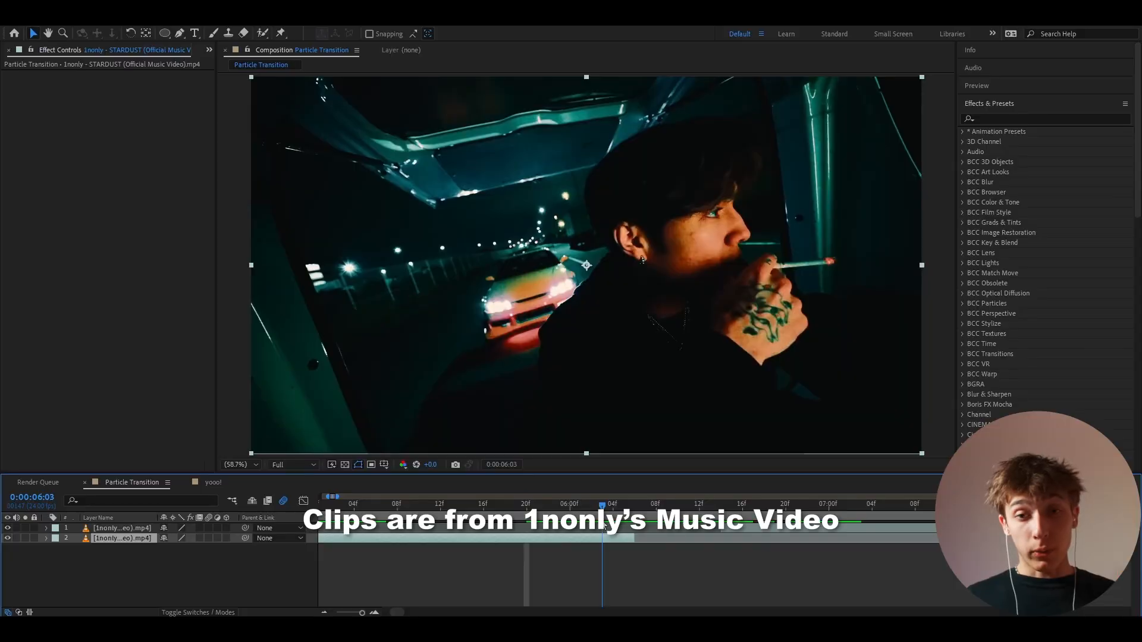
- Examine the first clip at 0:00:05:20 for bright spots such as the cigarette tip and the car headlights
left_click_drag(604, 524, 525, 524)
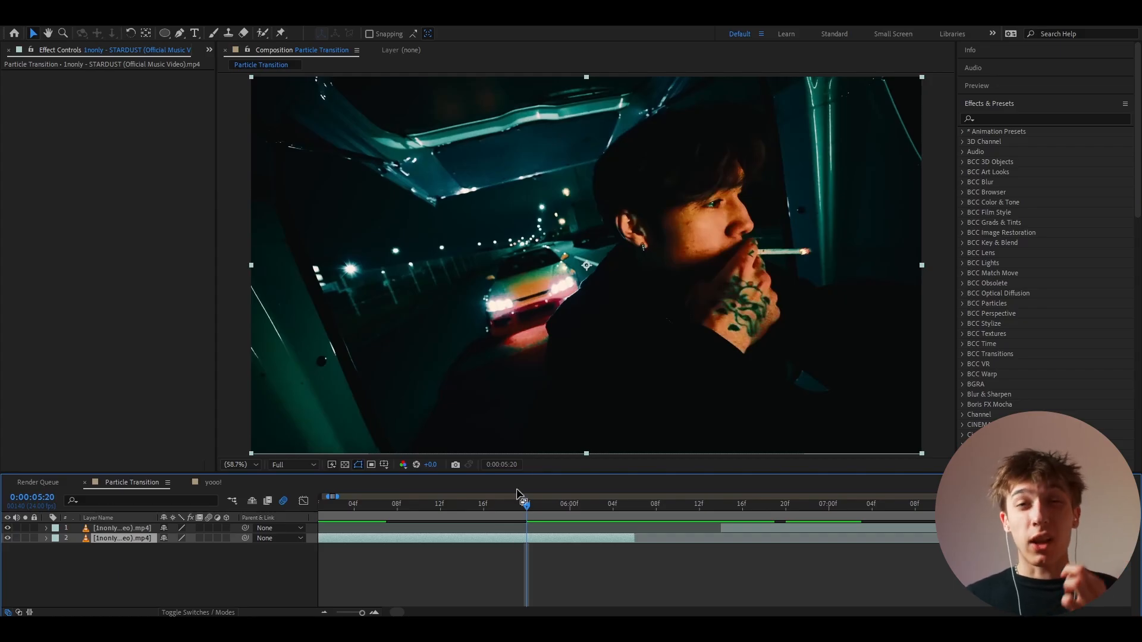
scroll(694, 271, "up", 3)
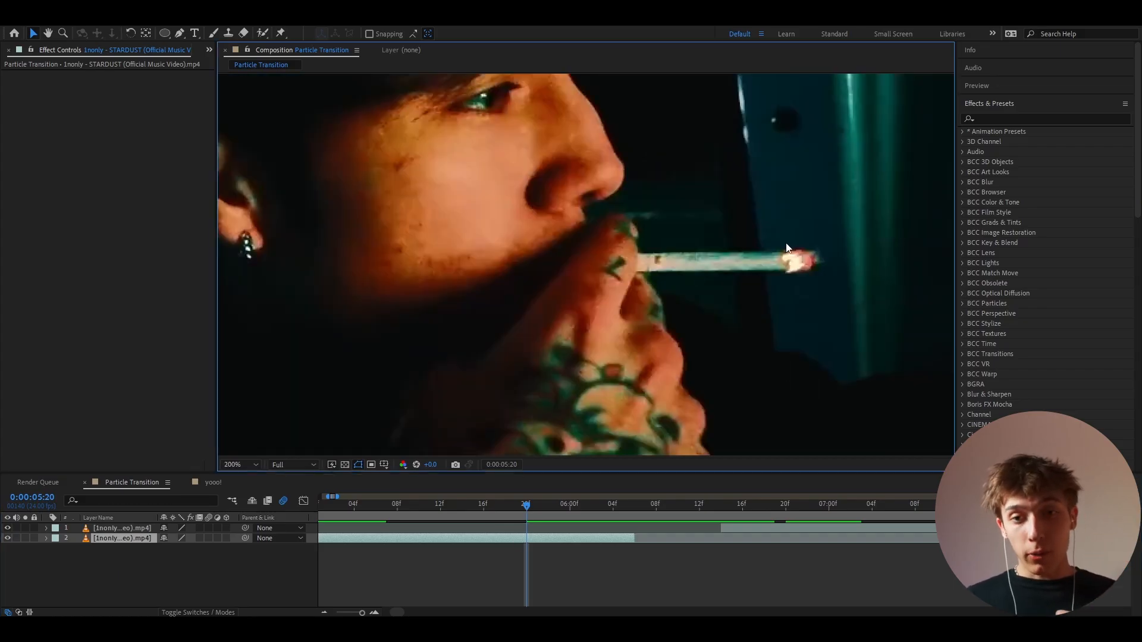
scroll(659, 271, "down", 1)
left_click_drag(307, 304, 729, 256)
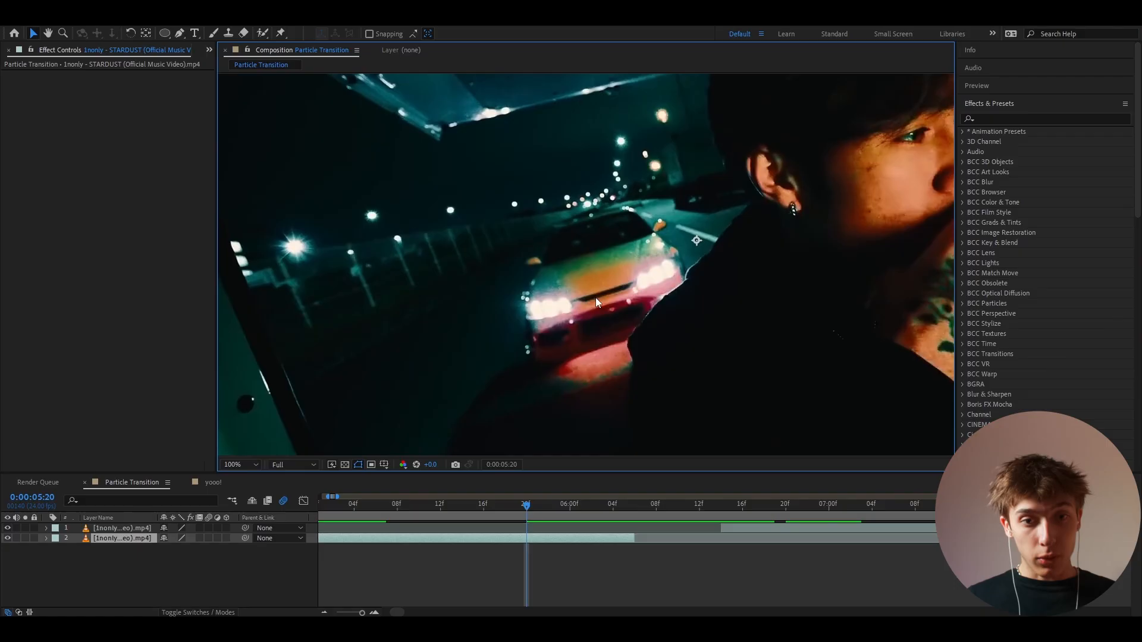
scroll(595, 297, "up", 1)
scroll(571, 334, "down", 3)
scroll(571, 334, "up", 2)
- Examine the second clip at 0:00:06:15 around the red car's headlight, and check the gap back to the first clip's end
left_click(733, 506)
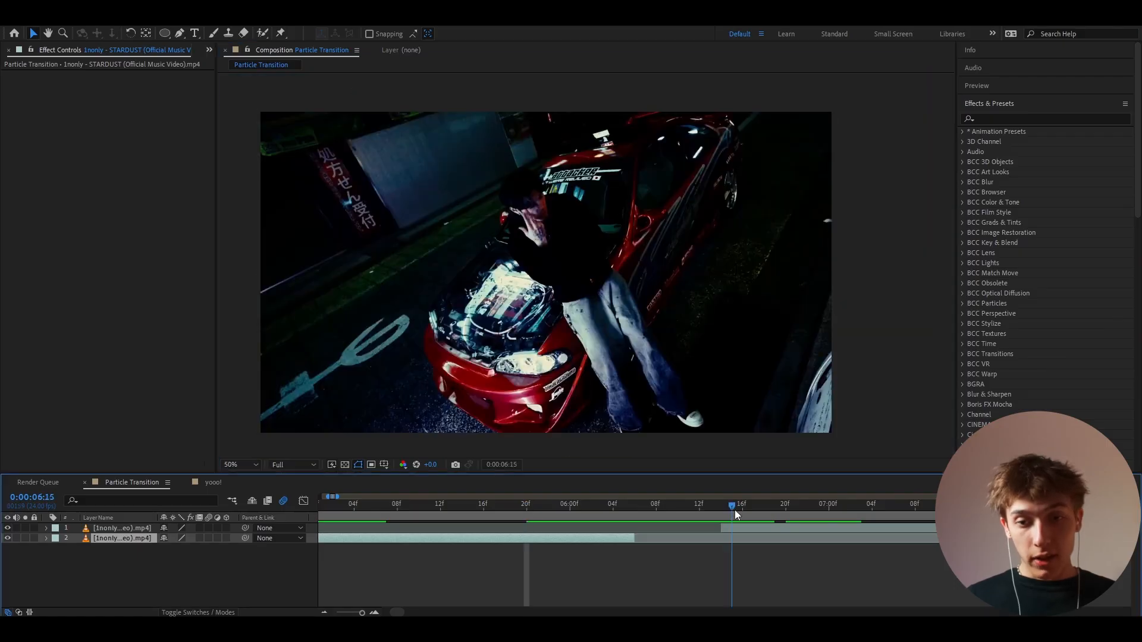
left_click(733, 527)
scroll(548, 387, "up", 2)
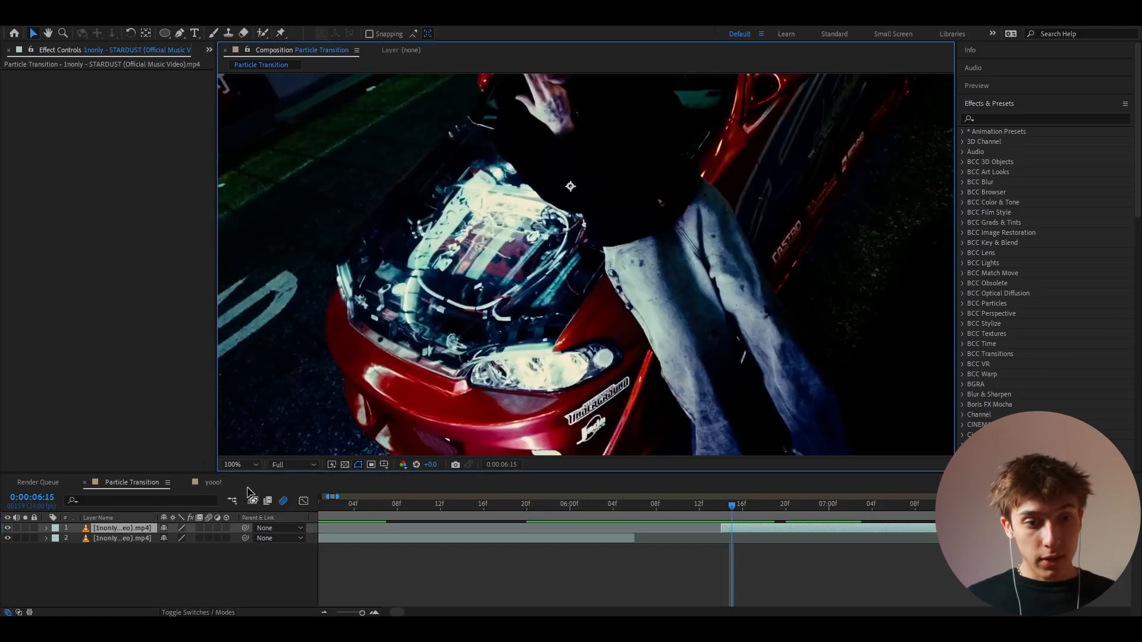
left_click(241, 464)
left_click(248, 253)
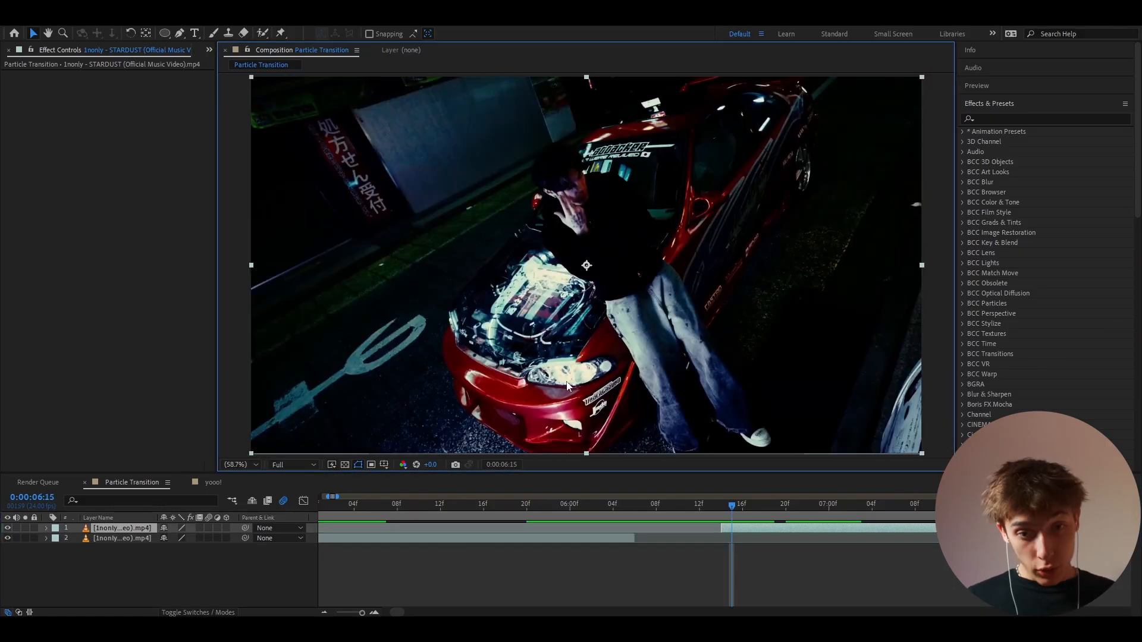
left_click(548, 507)
left_click_drag(711, 262, 538, 278)
left_click(732, 506)
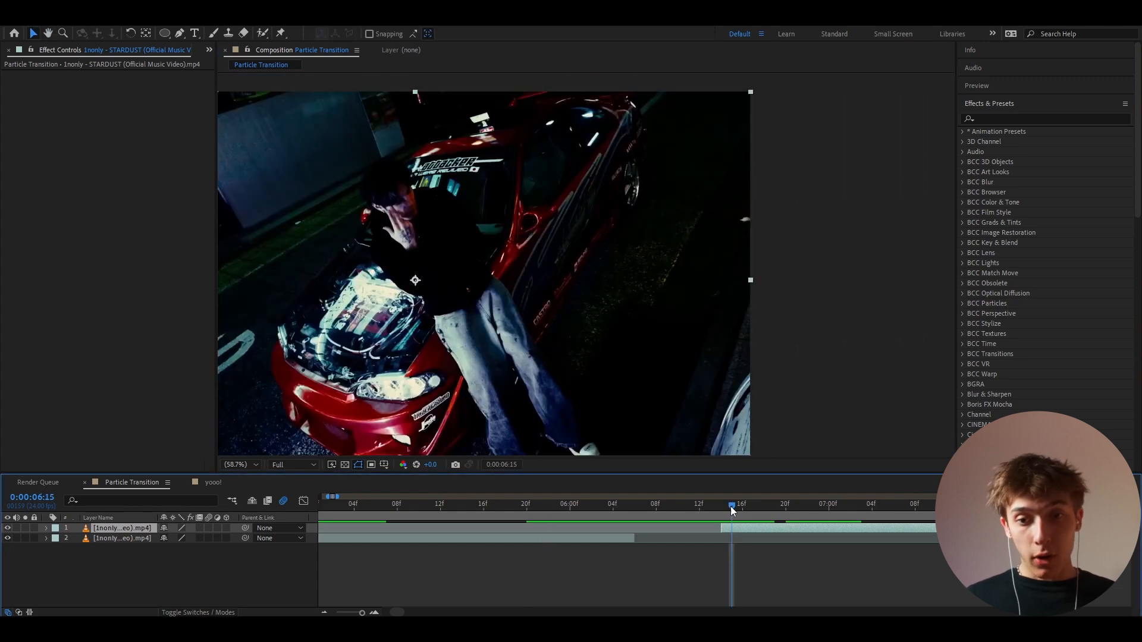
left_click(240, 464)
left_click(262, 255)
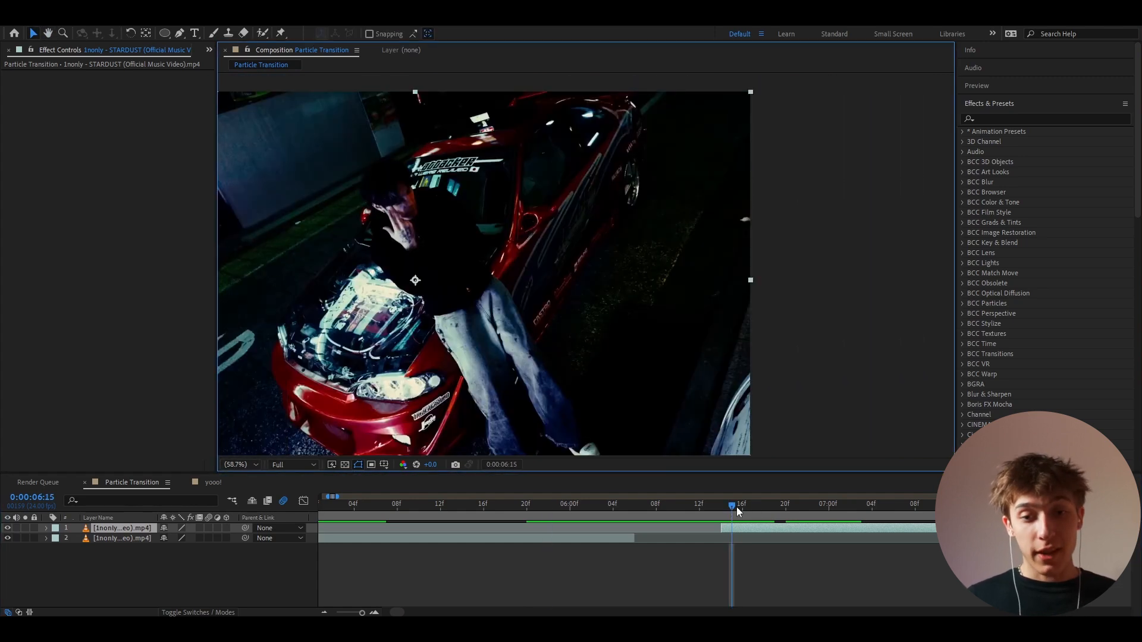
left_click_drag(737, 507, 645, 517)
left_click(632, 505)
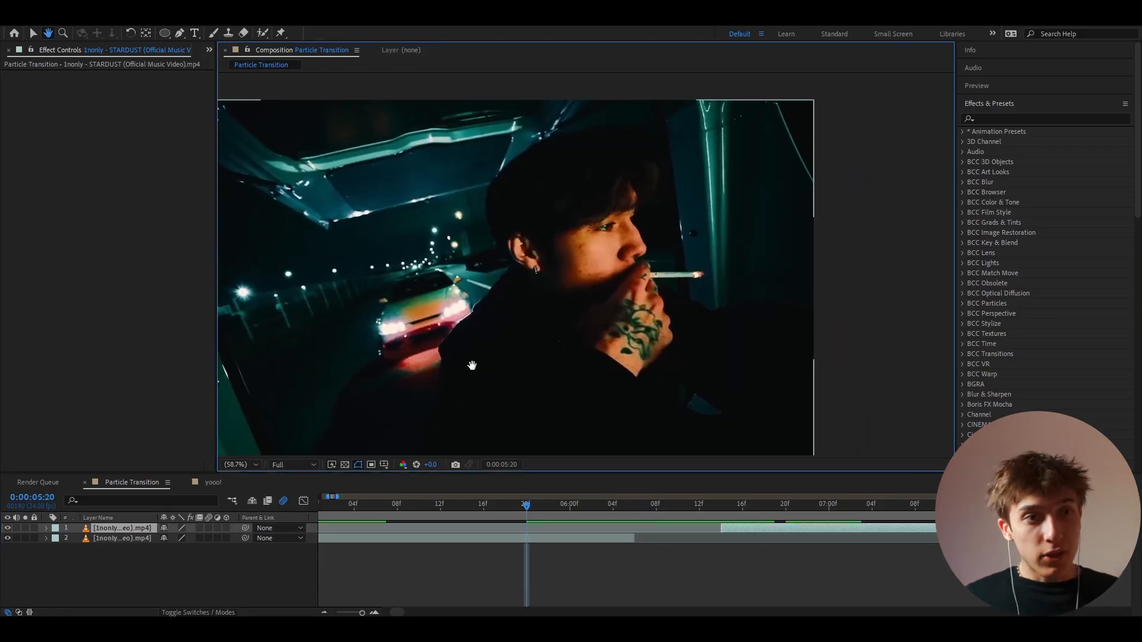
- Draw a small white ellipse with no stroke over the cigarette tip at 0:00:05:20 and center its anchor point on the shape
scroll(605, 270, "up", 2)
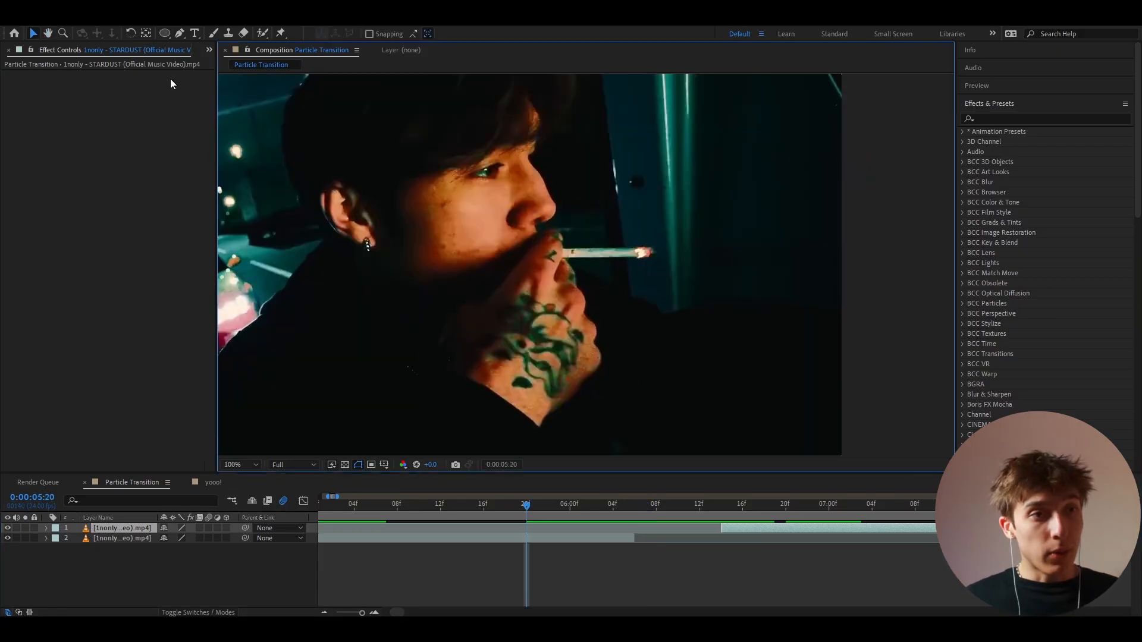
left_click(166, 33)
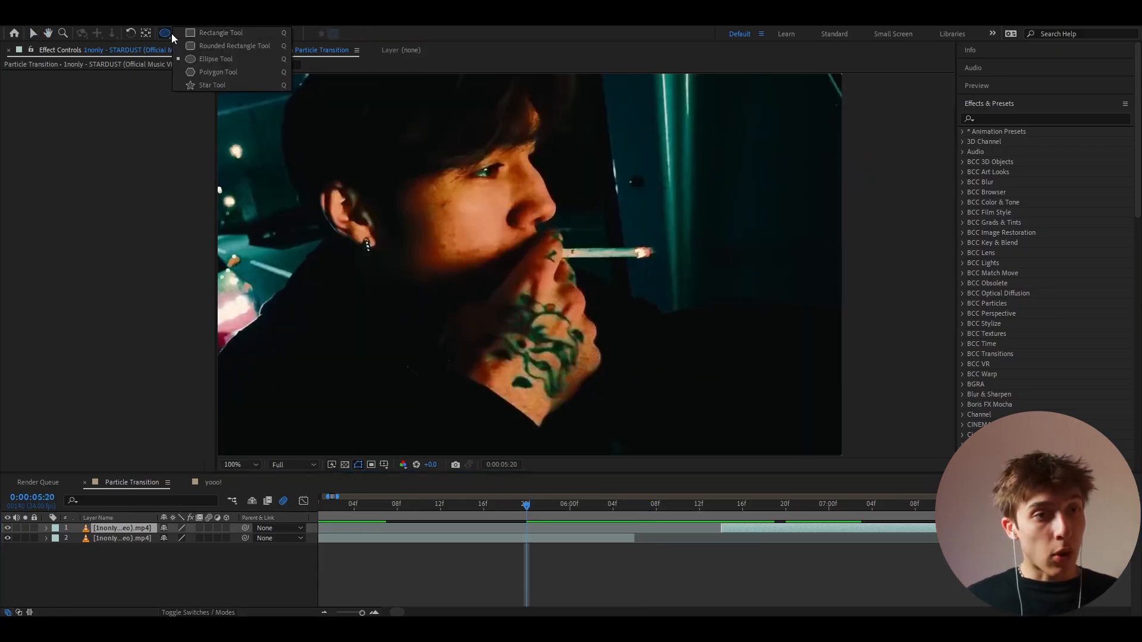
left_click(204, 59)
scroll(655, 255, "up", 4)
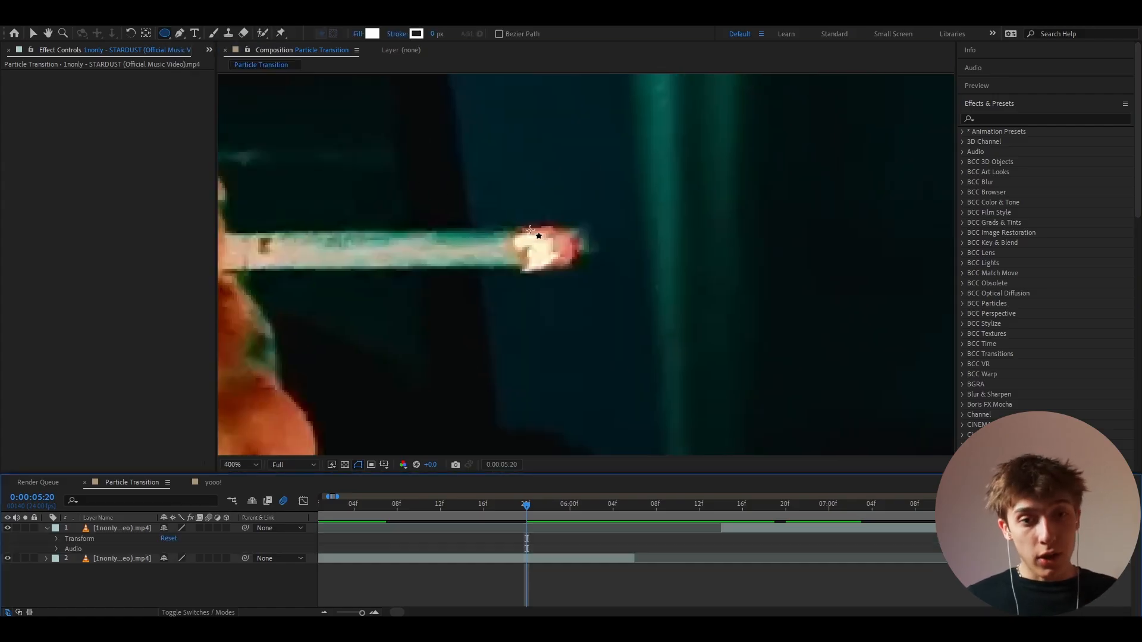
left_click_drag(530, 229, 559, 268)
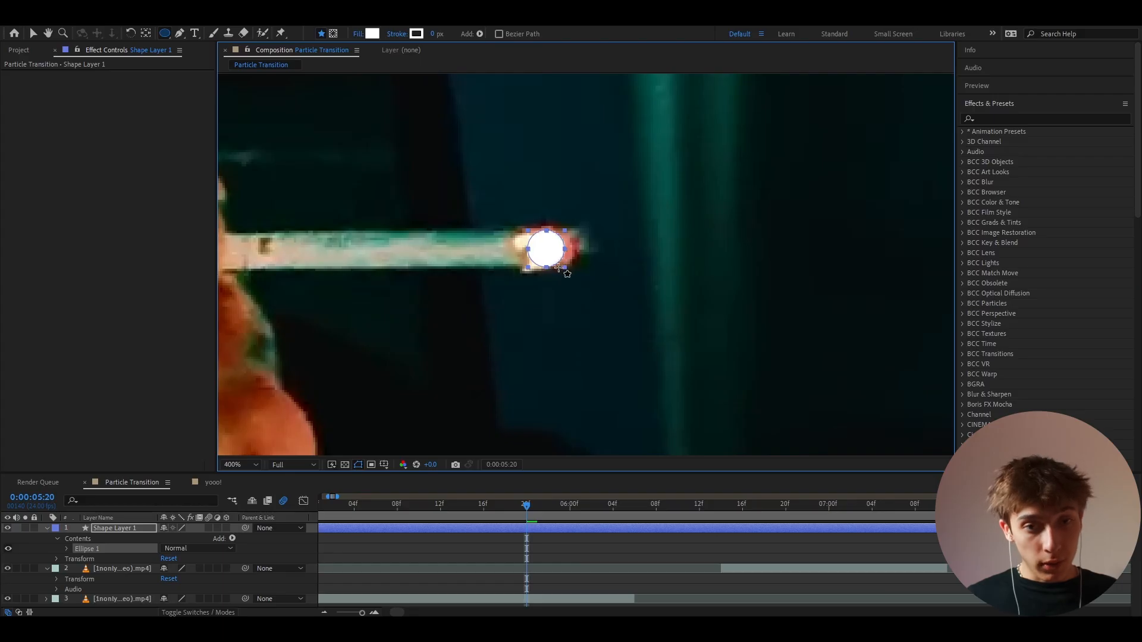
left_click(144, 37)
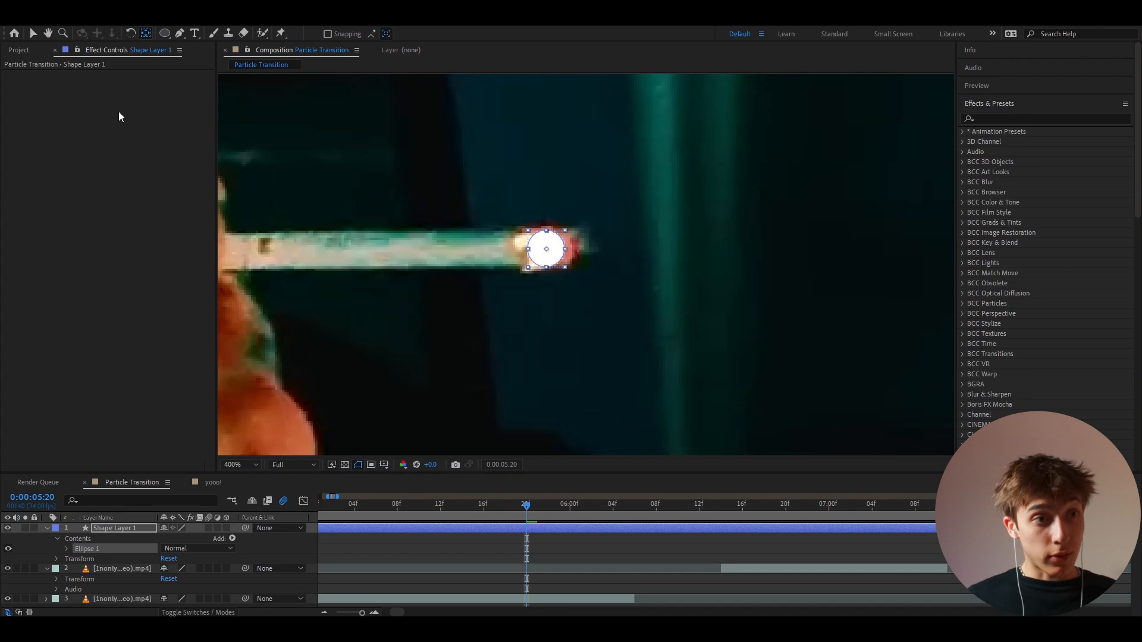
left_click(33, 34)
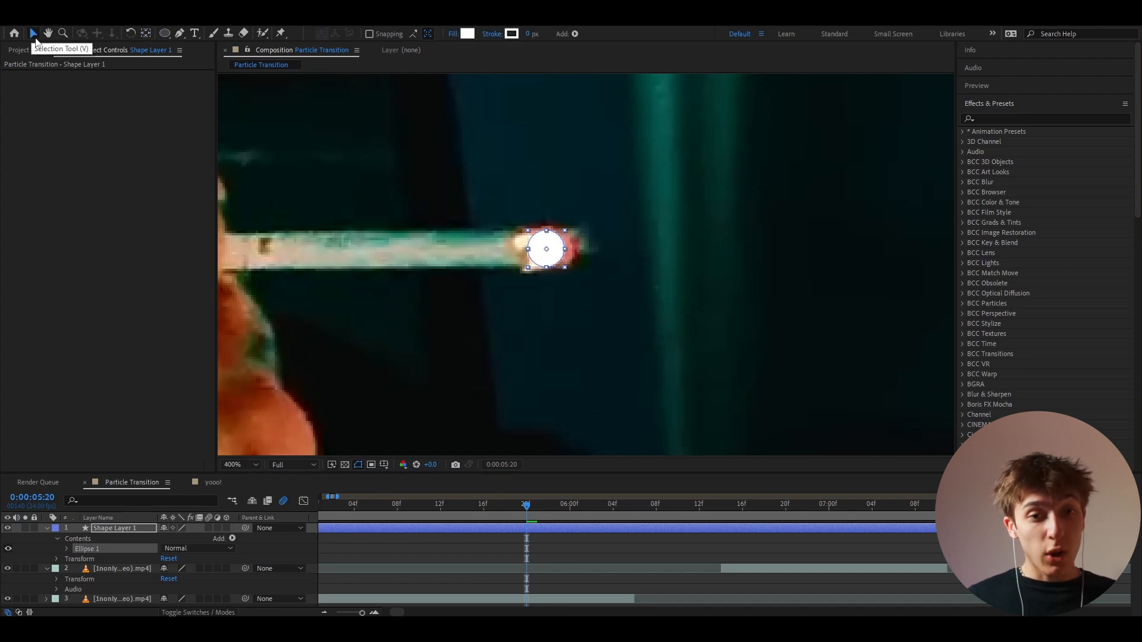
- Reveal Shape Layer 1's Position property and set a starting keyframe at 0:00:05:20
left_click(115, 528)
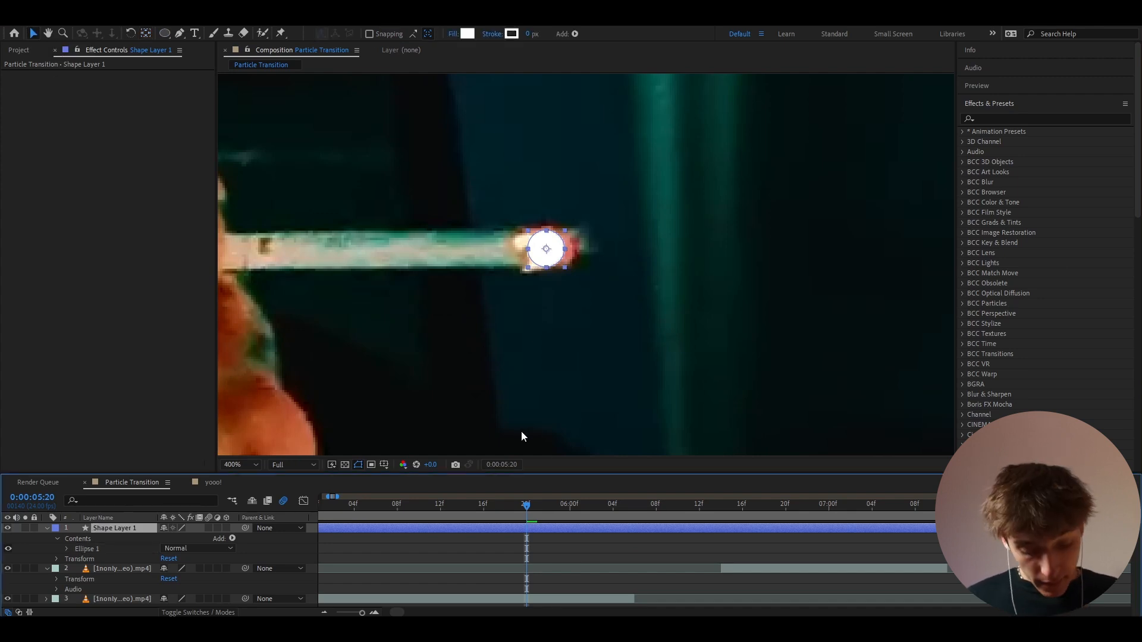
key("p")
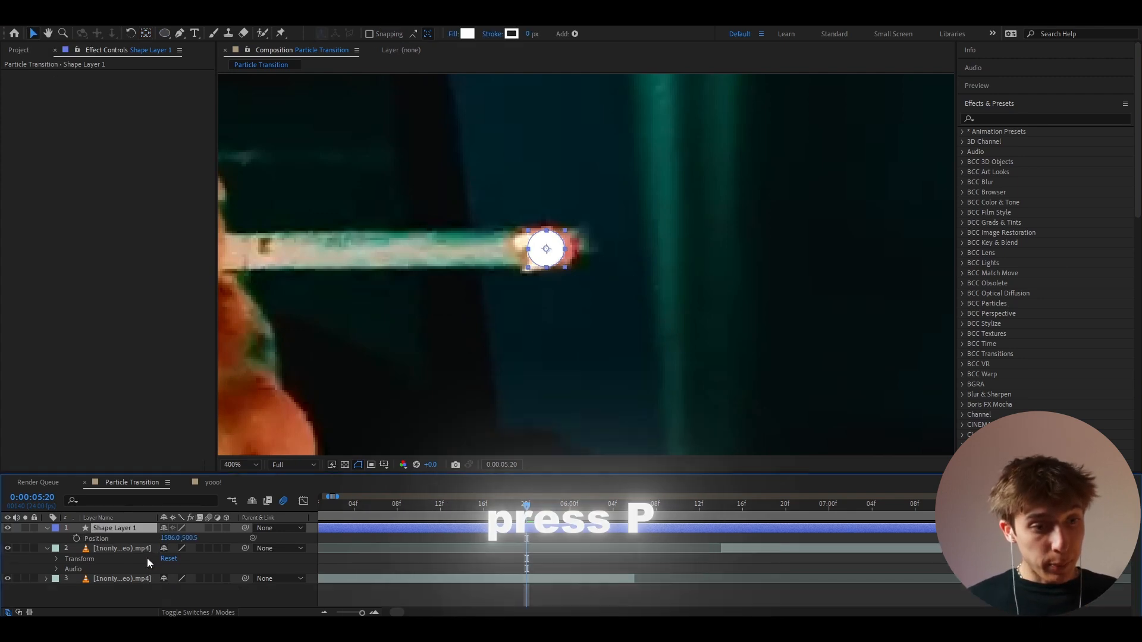
left_click(76, 539)
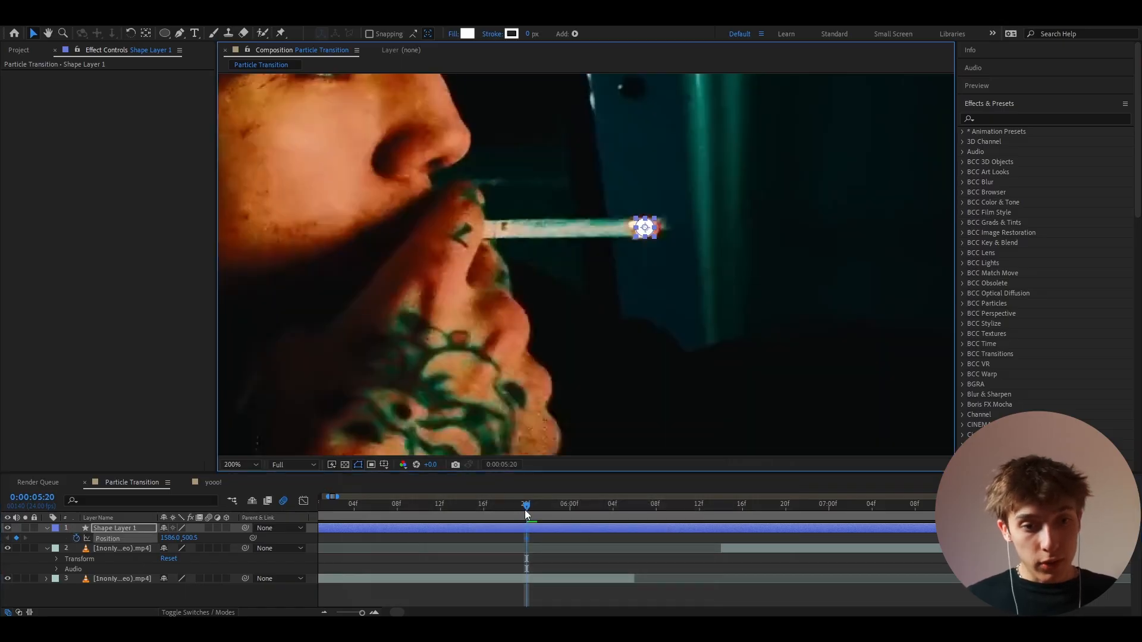
- Keyframe the circle onto the cigarette tip at 0:00:05:07, at a position of about 1542, 605
left_click_drag(526, 513, 383, 514)
left_click_drag(611, 346, 670, 312)
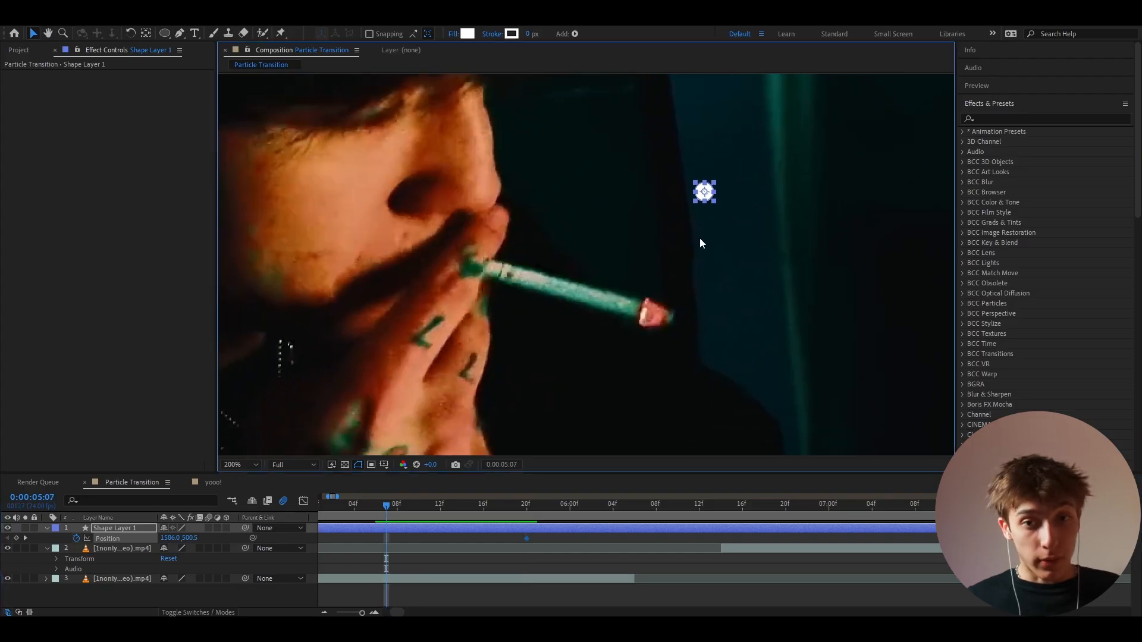
scroll(713, 185, "up", 1)
left_click_drag(704, 215, 613, 230)
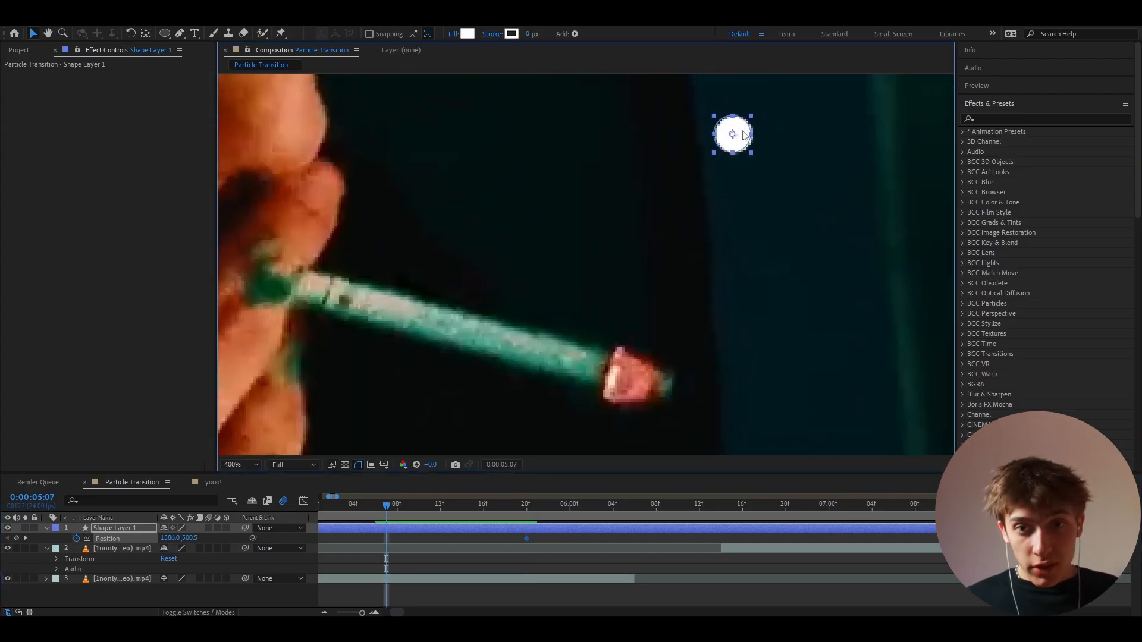
left_click_drag(739, 134, 630, 384)
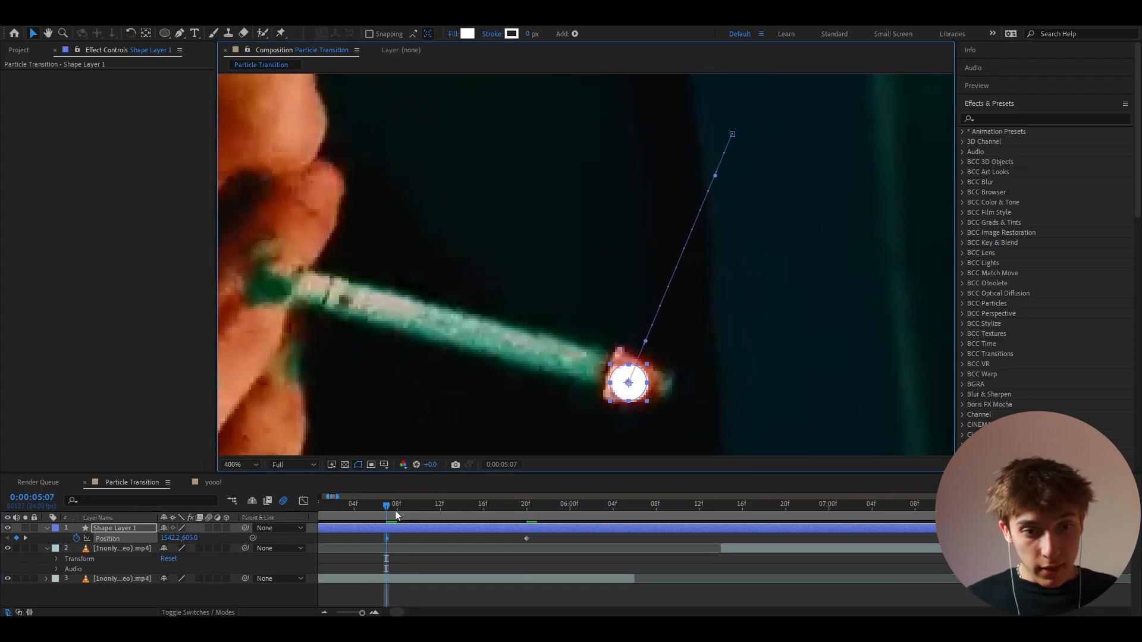
- Add Position keyframes between 0:00:05:08 and 0:00:05:17 so the circle follows the cigarette tip up to 0:00:05:20
left_click_drag(396, 511, 433, 515)
left_click_drag(662, 305, 673, 258)
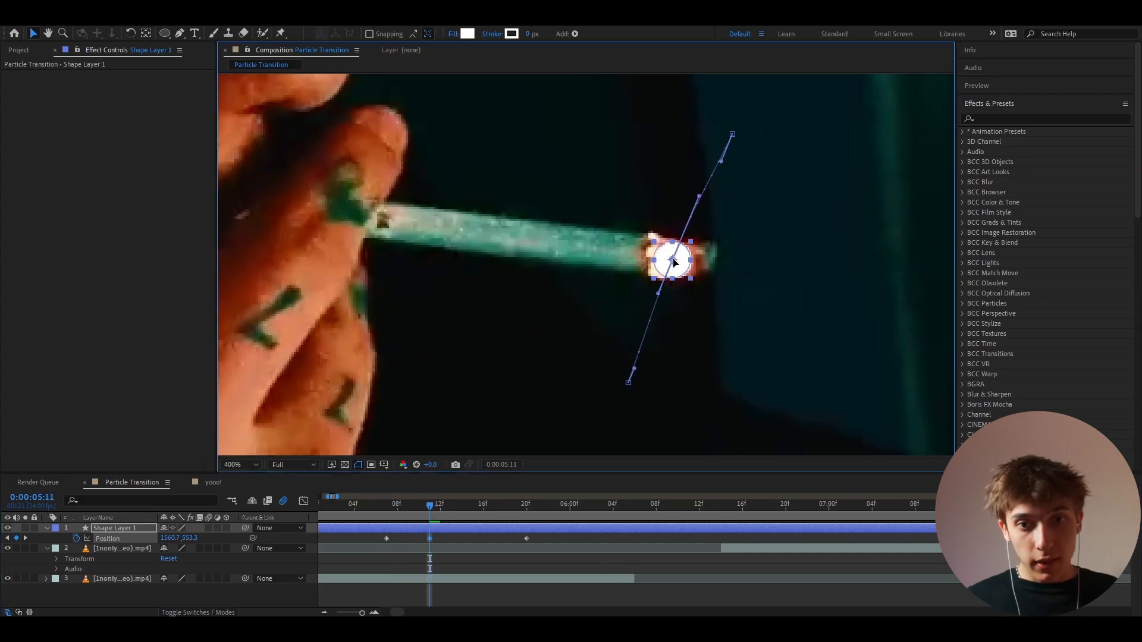
left_click_drag(426, 513, 472, 512)
left_click_drag(711, 210, 670, 214)
left_click_drag(484, 496, 393, 509)
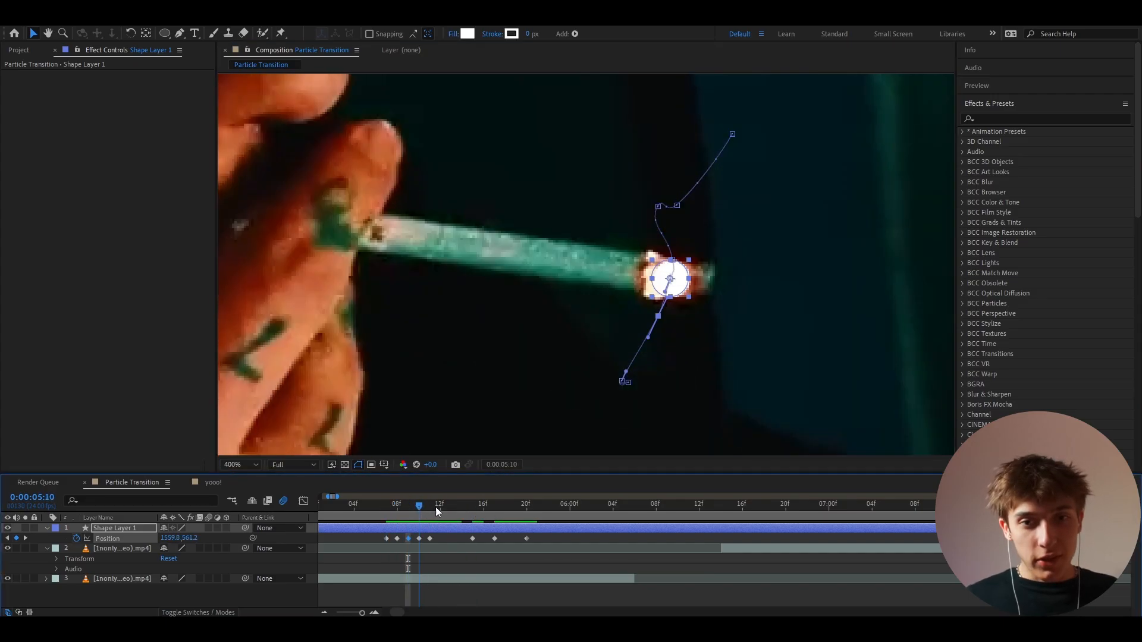
left_click_drag(436, 506, 526, 496)
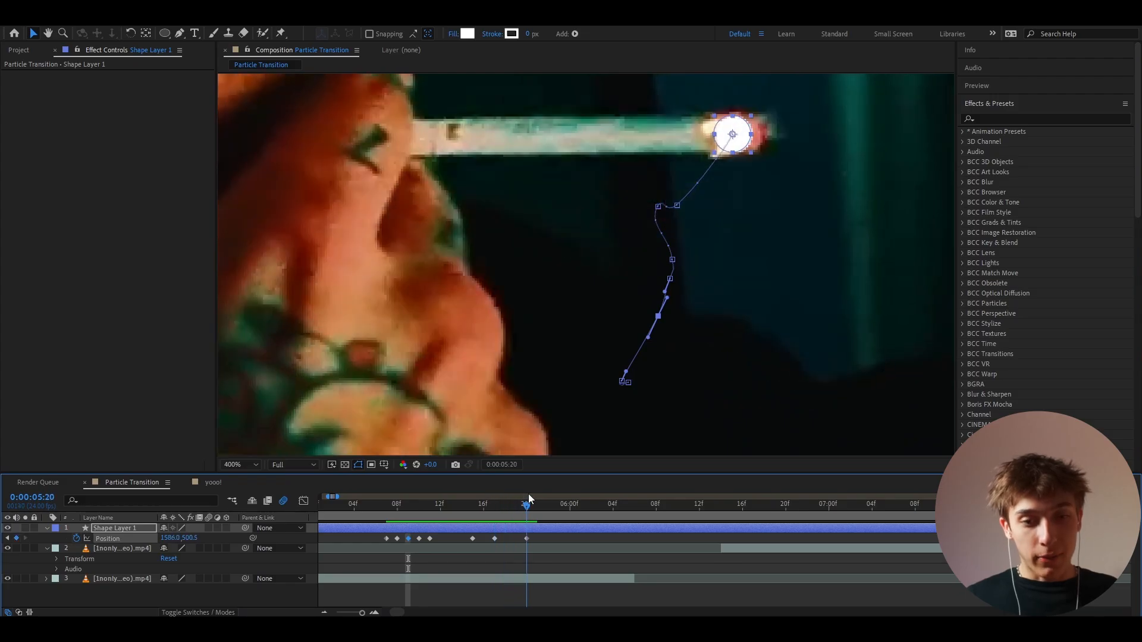
- Play back the clip past 0:00:05:20 to compare the circle's position with the moving cigarette tip
left_click(526, 531)
key("comma")
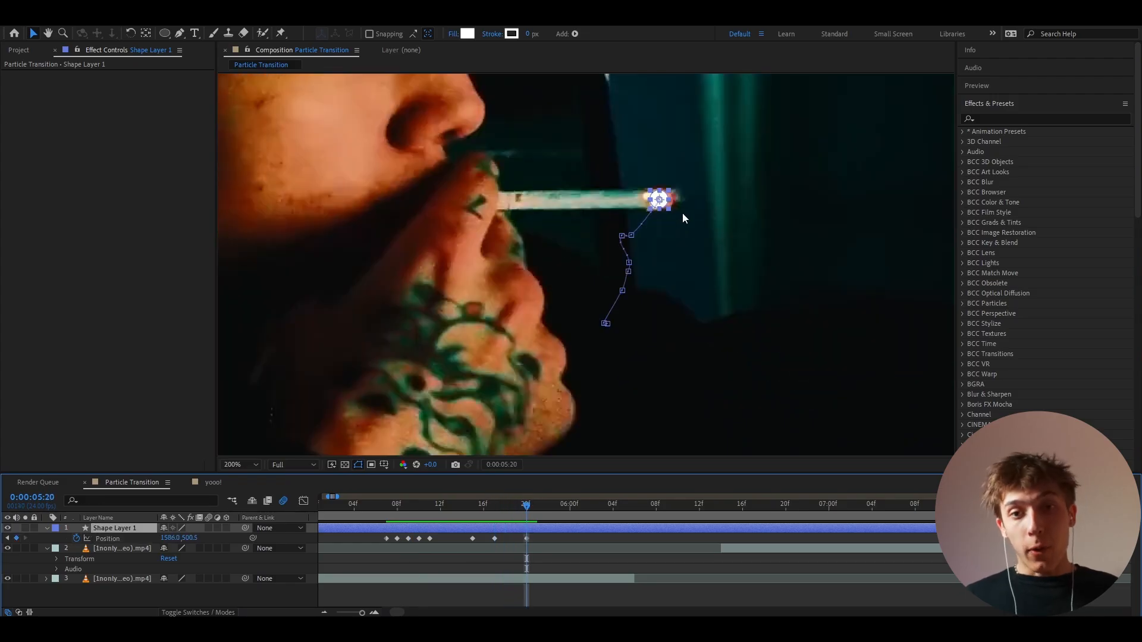
key("space")
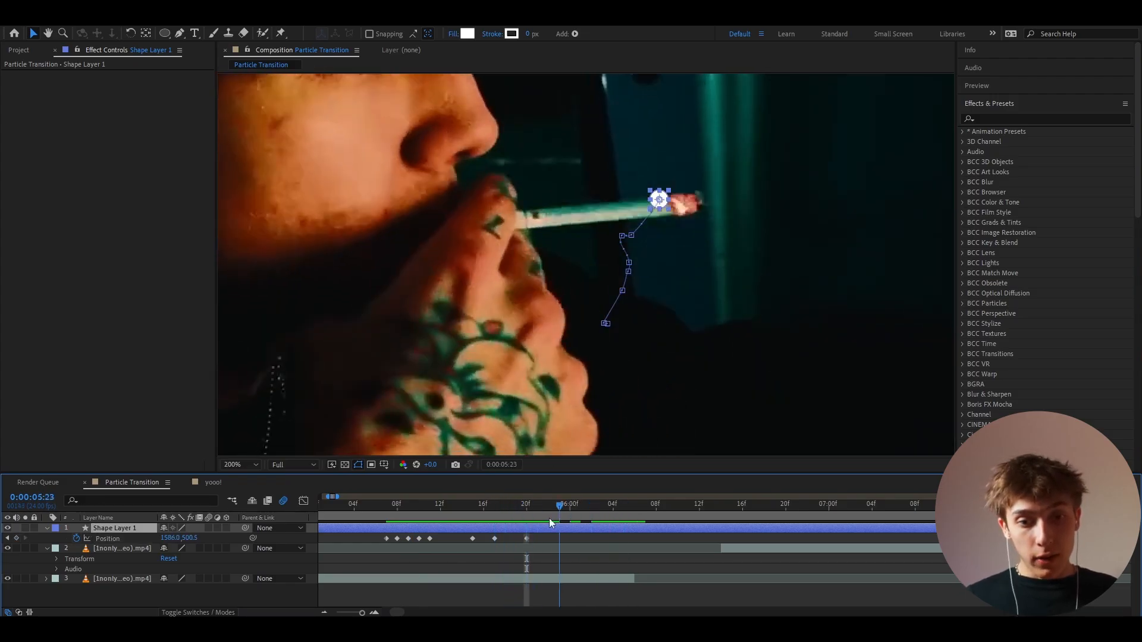
key("space")
left_click_drag(527, 505, 592, 503)
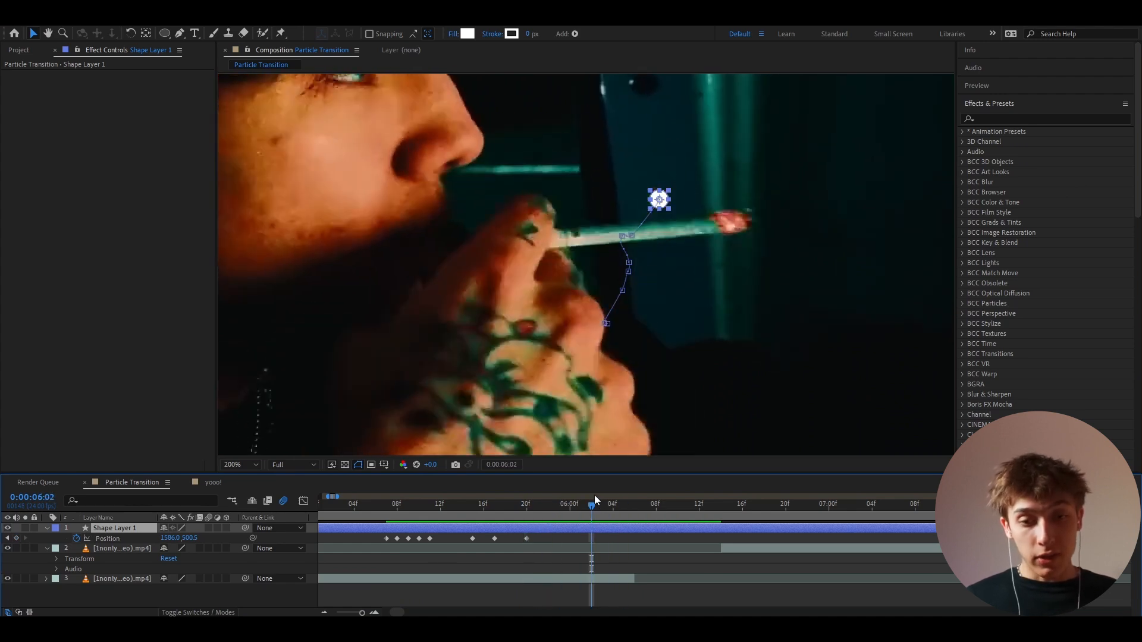
- Set the circle's Position to 909.0, 854.5 at 0:00:06:14, placing it on the red car's headlight in the second clip
left_click_drag(499, 265, 505, 264)
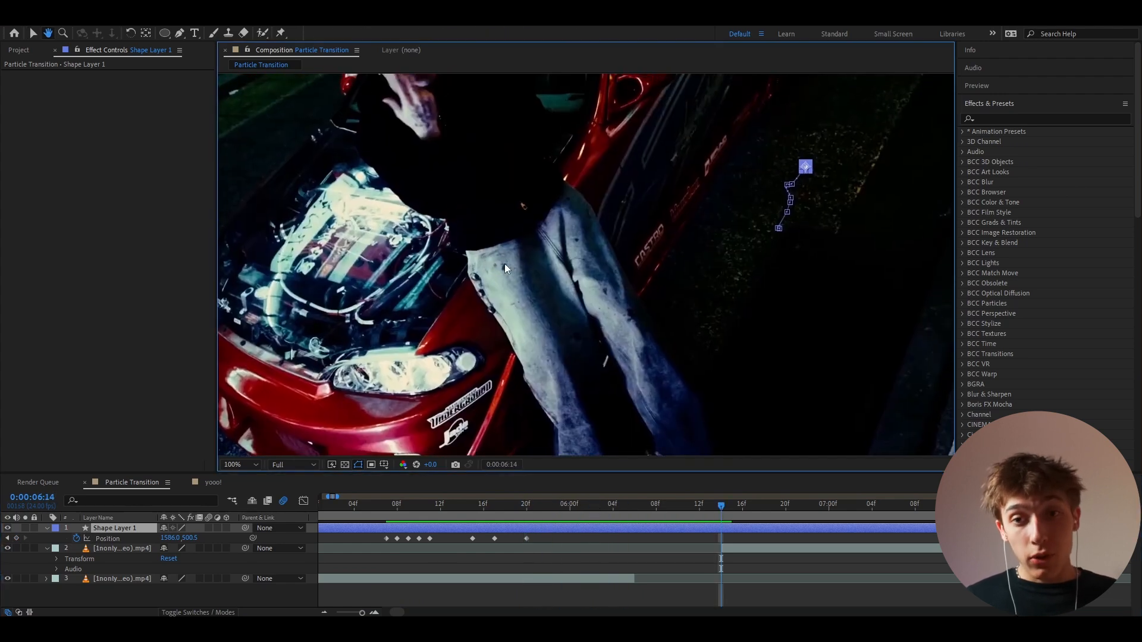
left_click_drag(662, 262, 665, 262)
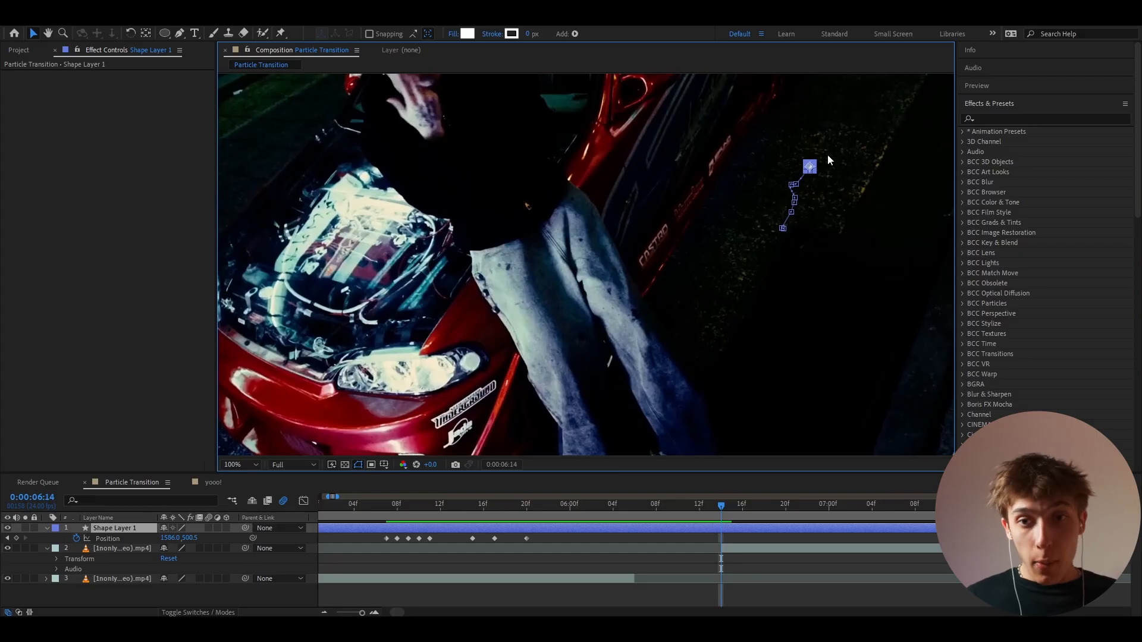
left_click_drag(176, 538, 67, 548)
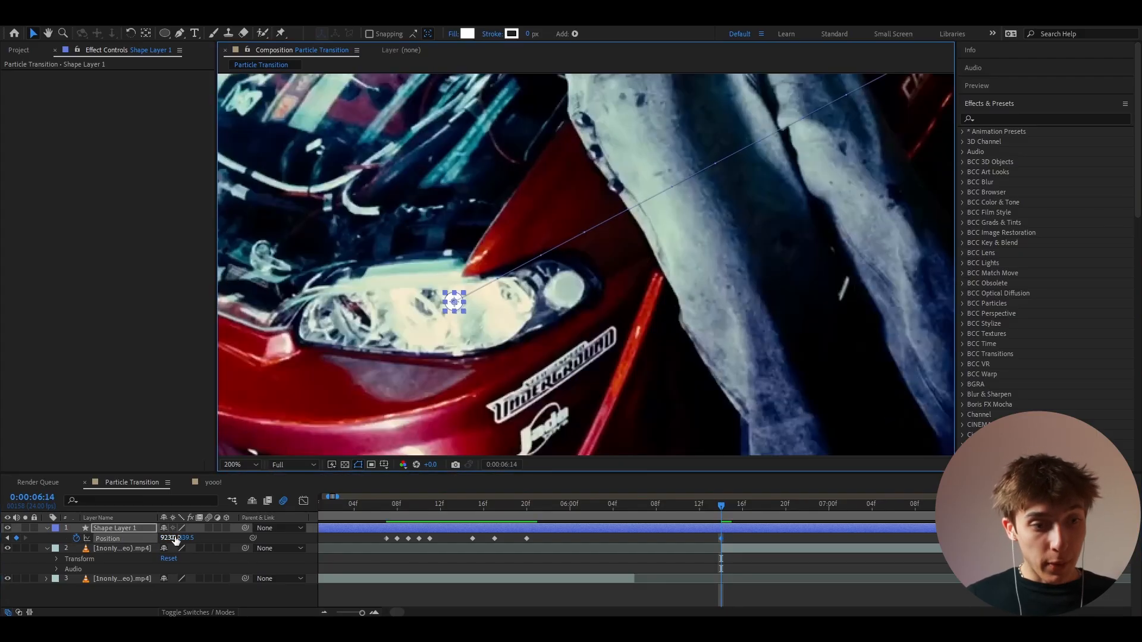
left_click_drag(176, 538, 189, 541)
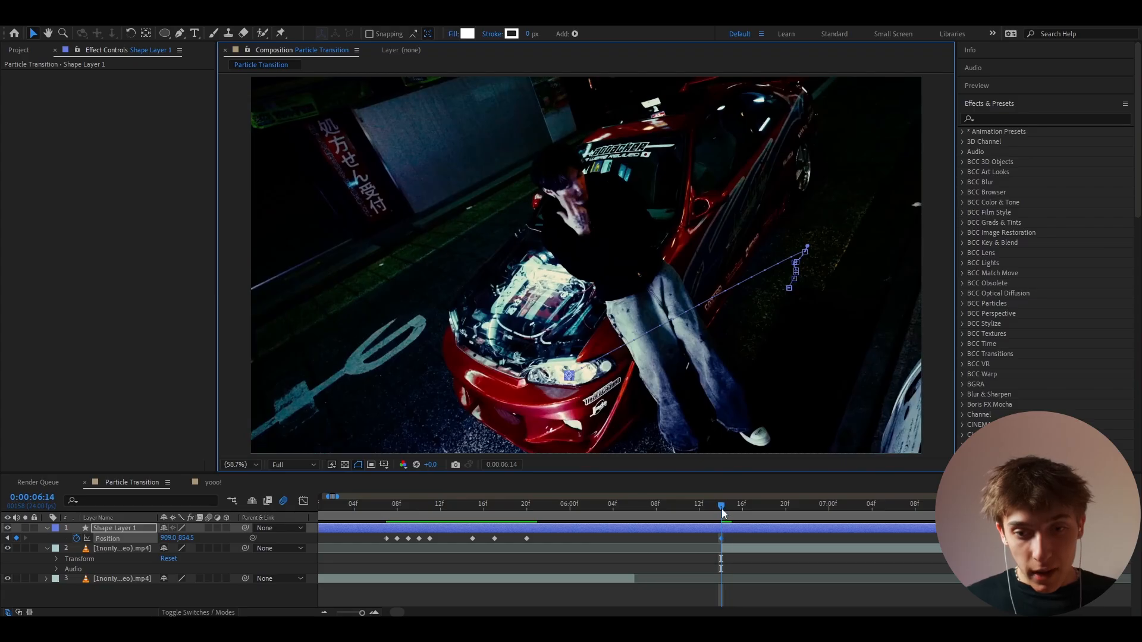
- Move the final Position keyframe to 0:00:06:22 and enable motion blur on Shape Layer 1
left_click_drag(722, 512, 807, 512)
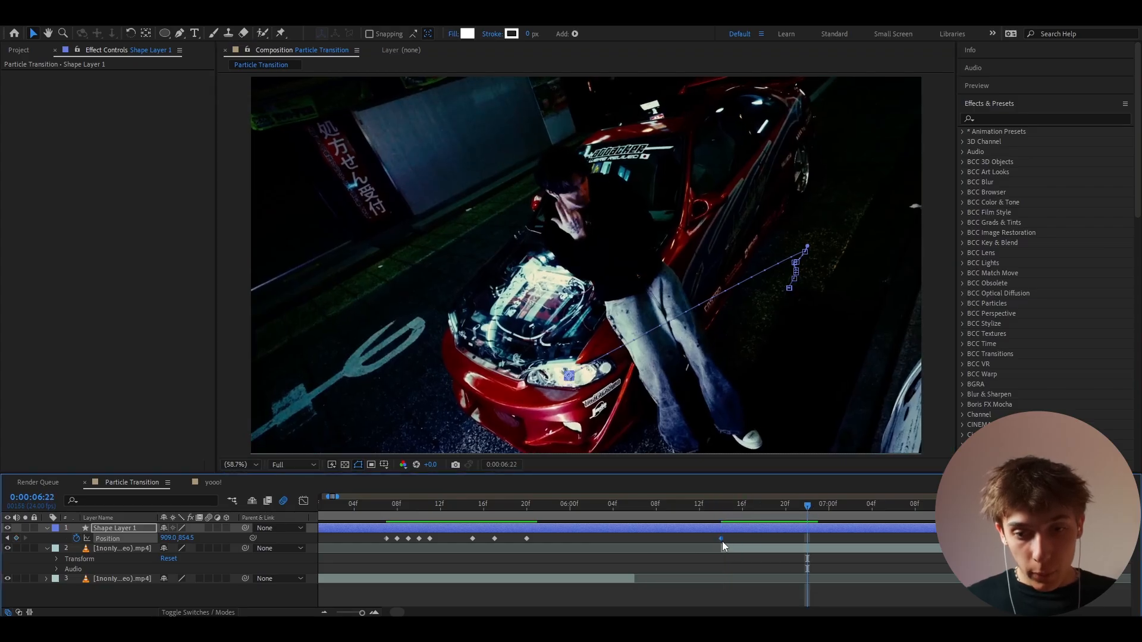
left_click_drag(722, 541, 808, 541)
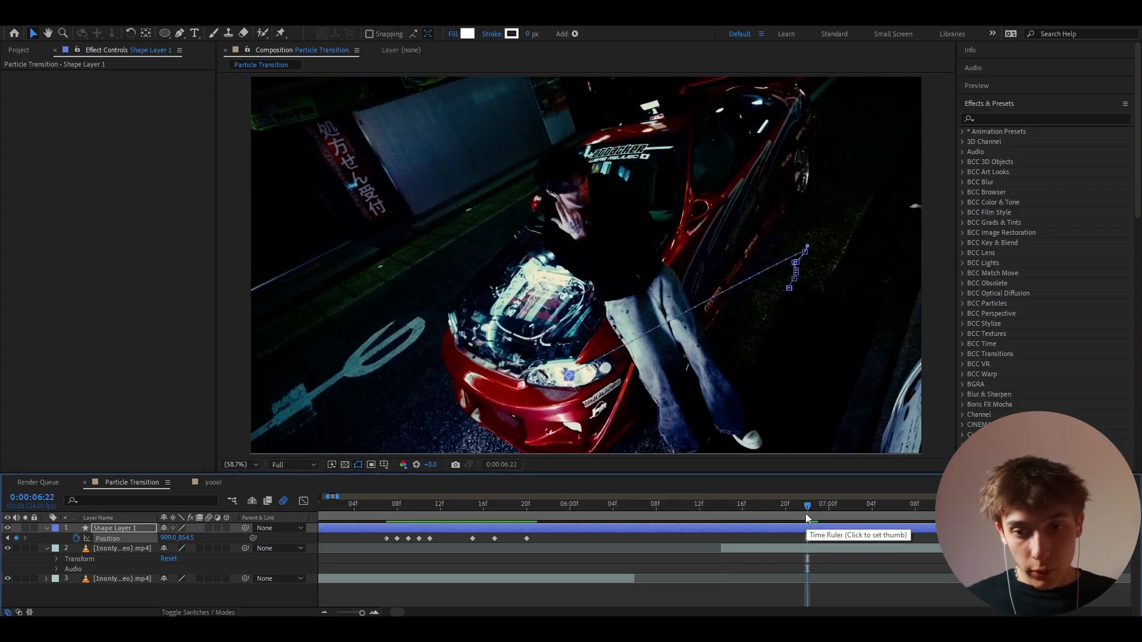
left_click(208, 529)
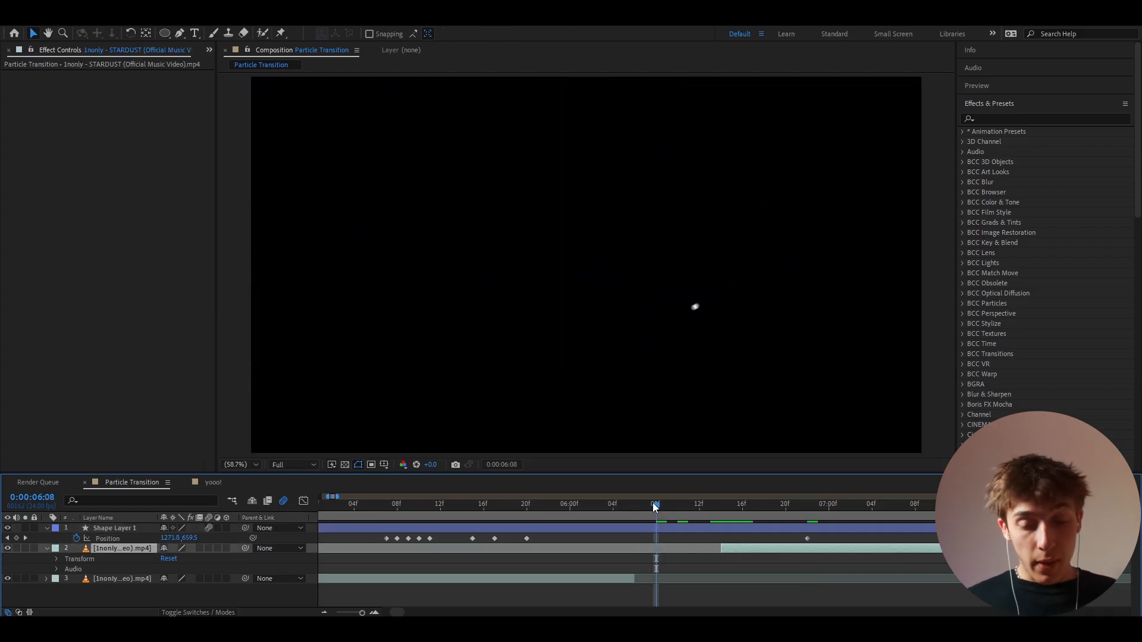
left_click_drag(652, 504, 634, 500)
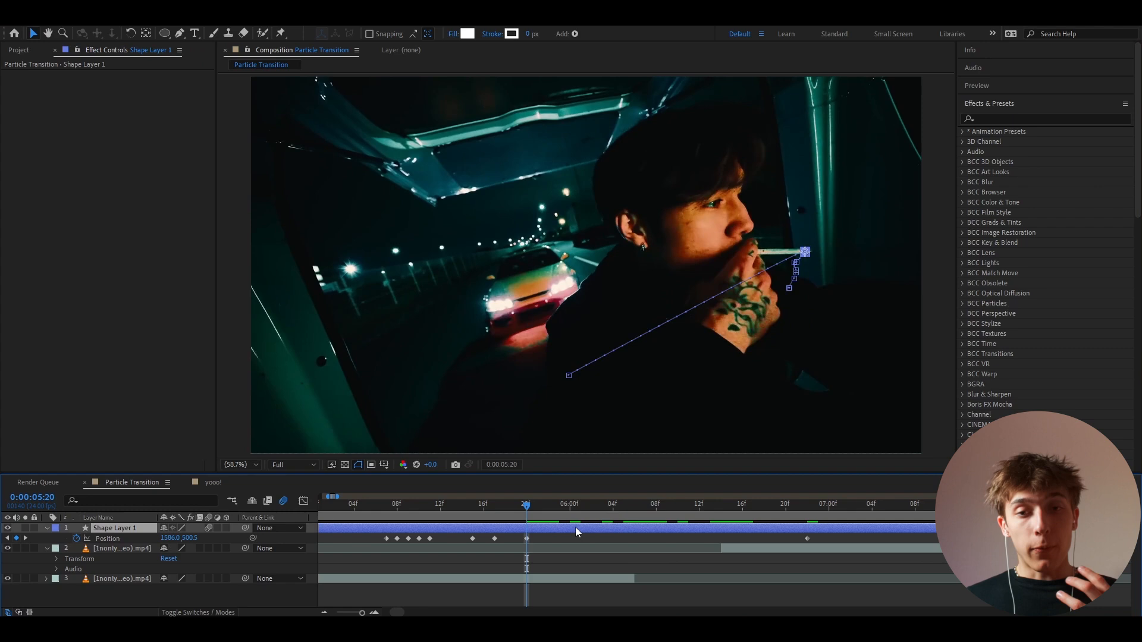
- Add a Position keyframe of 271.8, 216.7 on Shape Layer 1 at 0:00:06:07 to curve the circle's path
left_click_drag(527, 511, 649, 515)
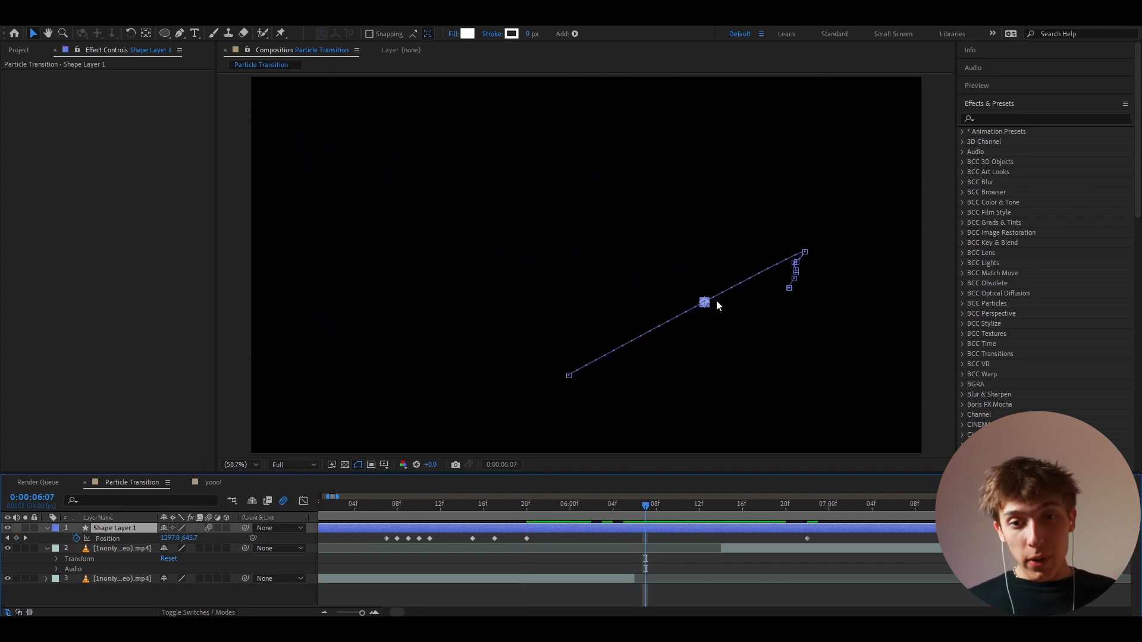
left_click_drag(171, 538, 62, 538)
left_click_drag(184, 538, 94, 539)
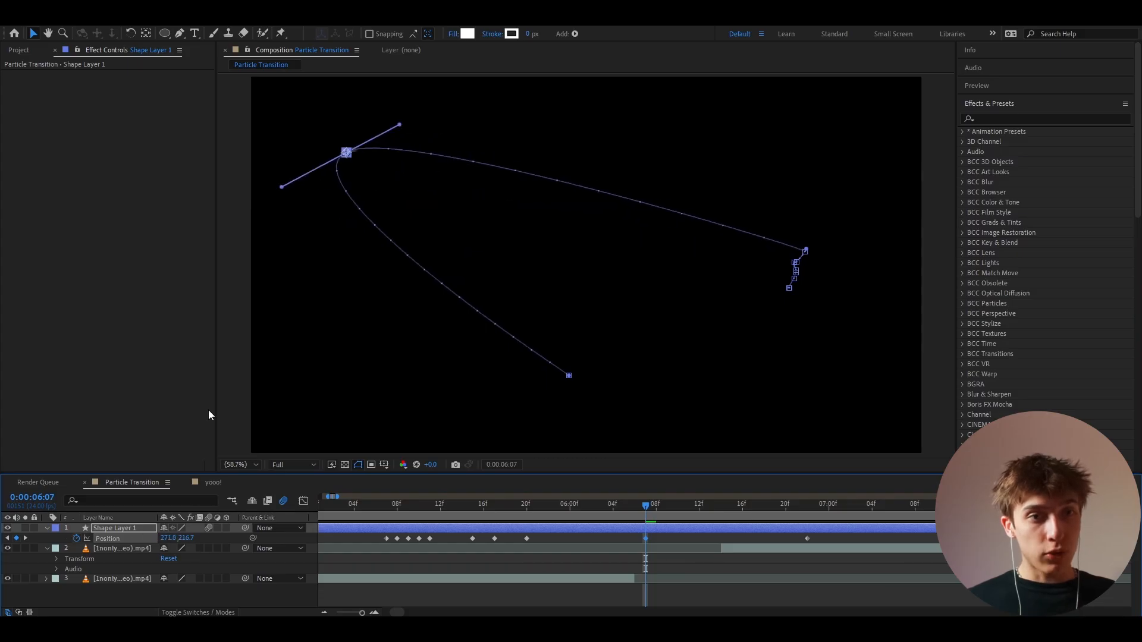
- Apply Easy Ease to the Position keyframes at 0:00:05:20, 0:00:06:07 and 0:00:06:22
mouse_move(529, 514)
left_mouse_down()
mouse_move(807, 514)
mouse_move(528, 516)
left_mouse_up()
left_click_drag(516, 535, 848, 541)
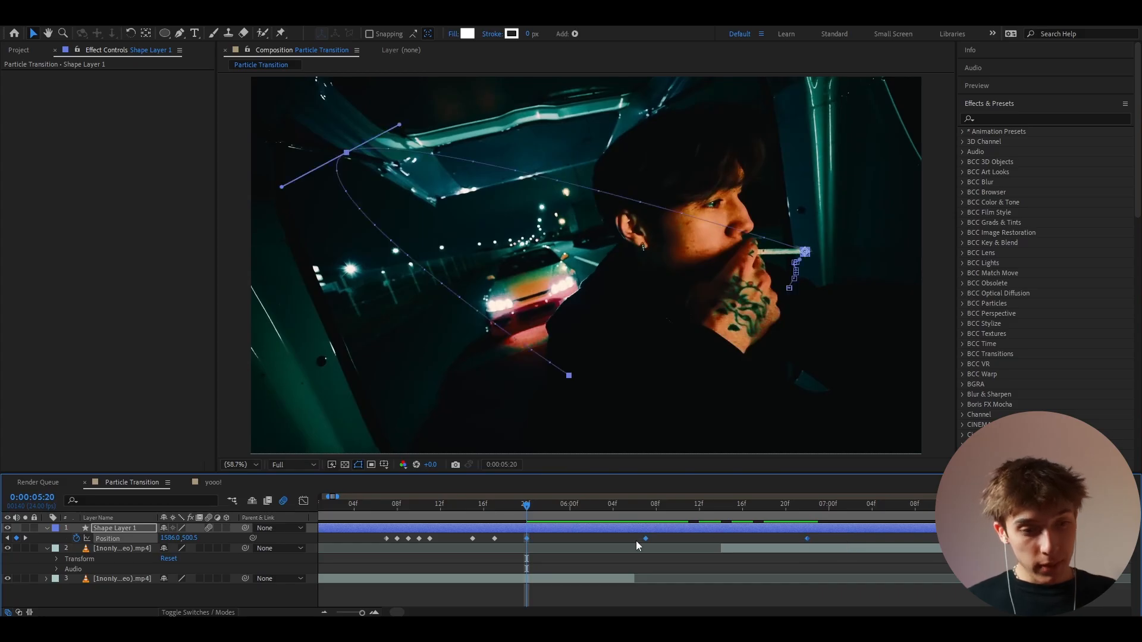
key("F9")
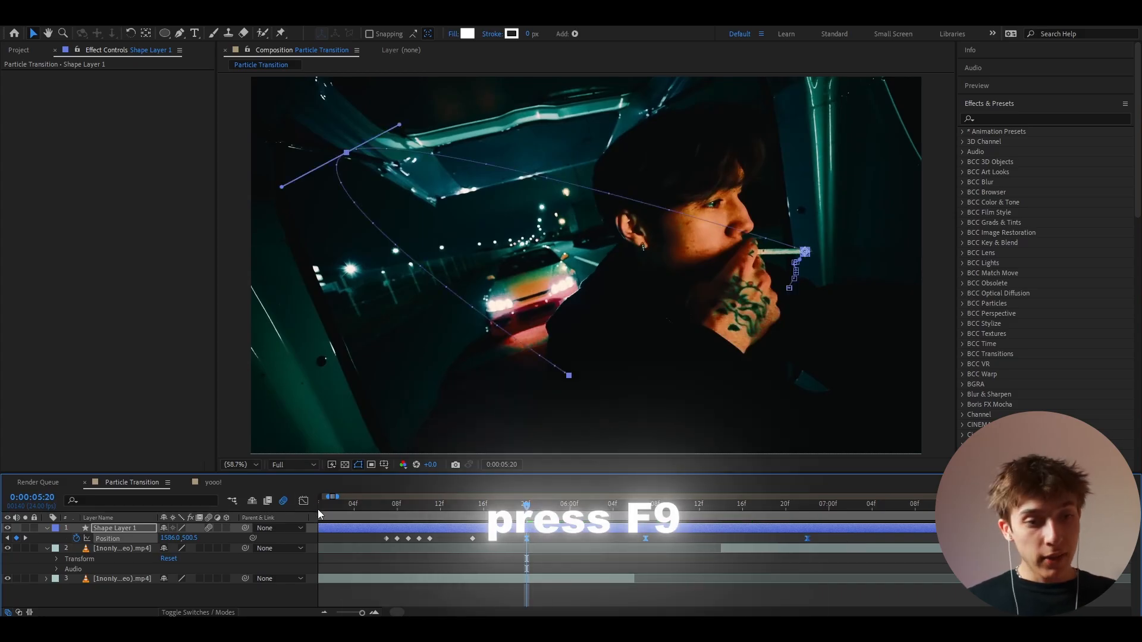
- Reshape the Position speed graph so both moves start fast and slow down gradually into the keyframes at 0:00:06:07 and 0:00:06:22
left_click(304, 501)
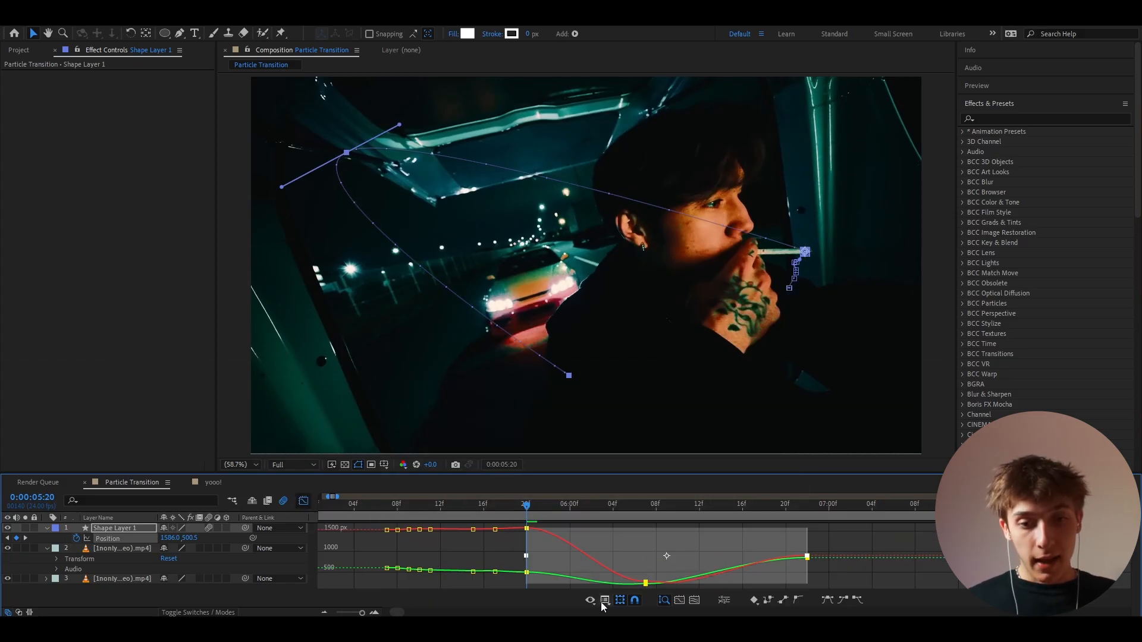
left_click(604, 601)
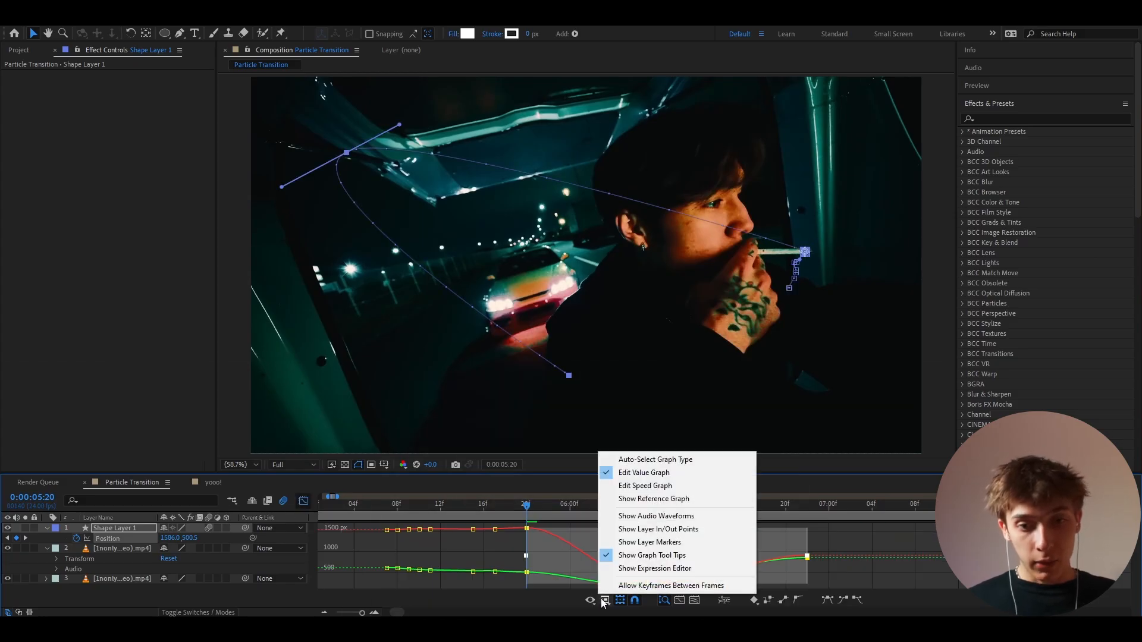
left_click(646, 487)
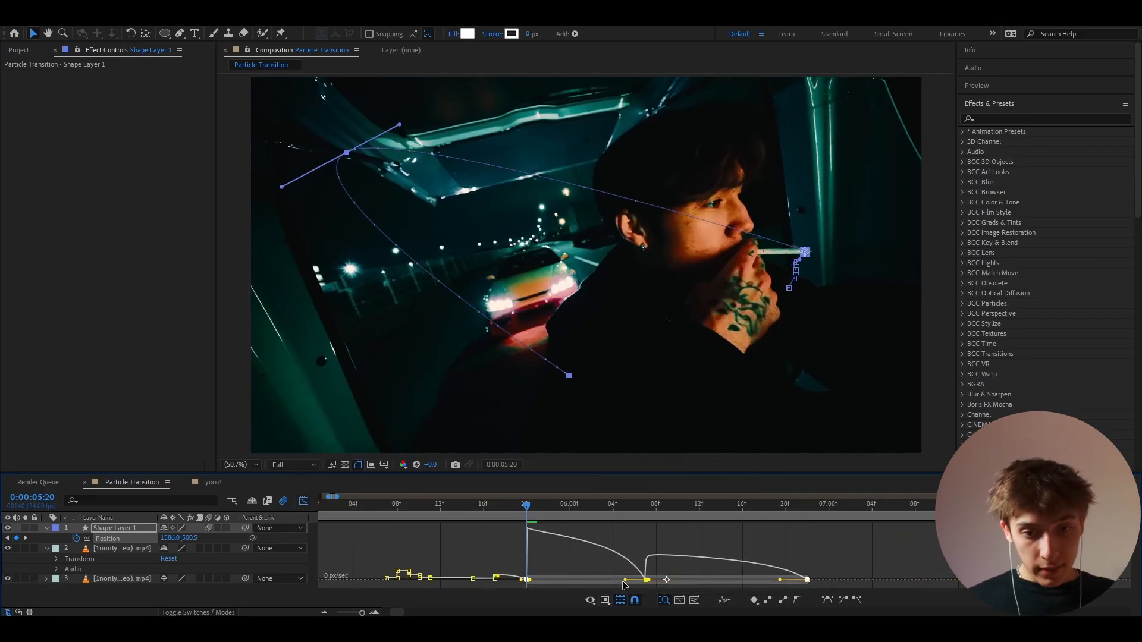
mouse_move(624, 581)
left_mouse_down()
mouse_move(586, 583)
mouse_move(646, 586)
left_mouse_up()
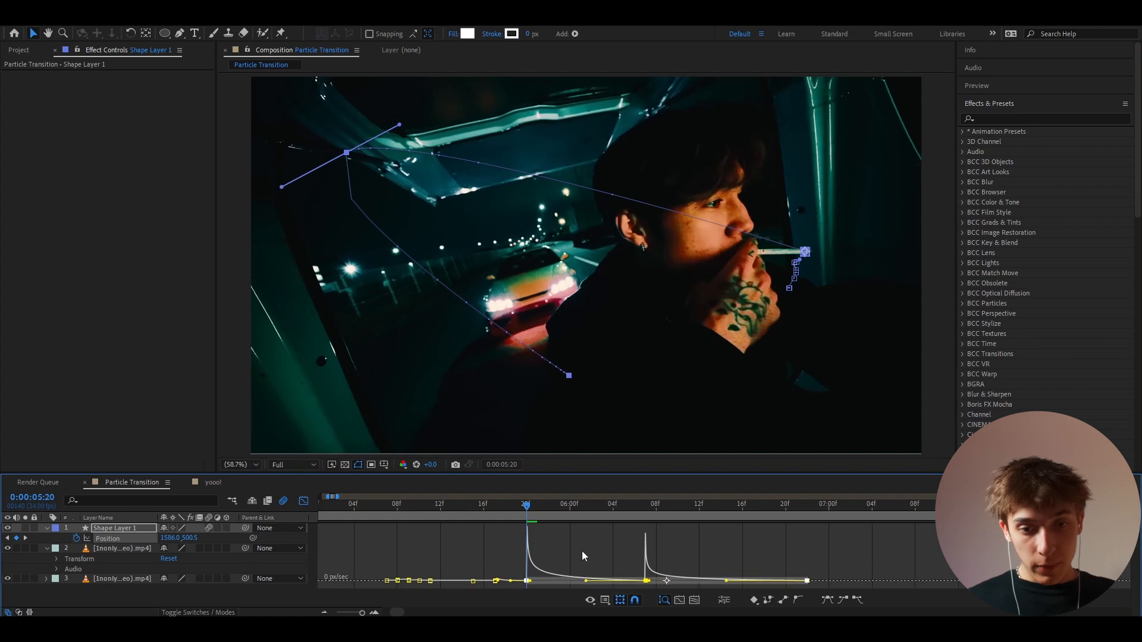
left_click(519, 509)
key("shift+F3")
- Play back the eased circle movement from 0:00:05:19 and return to 0:00:05:20
left_click(456, 566)
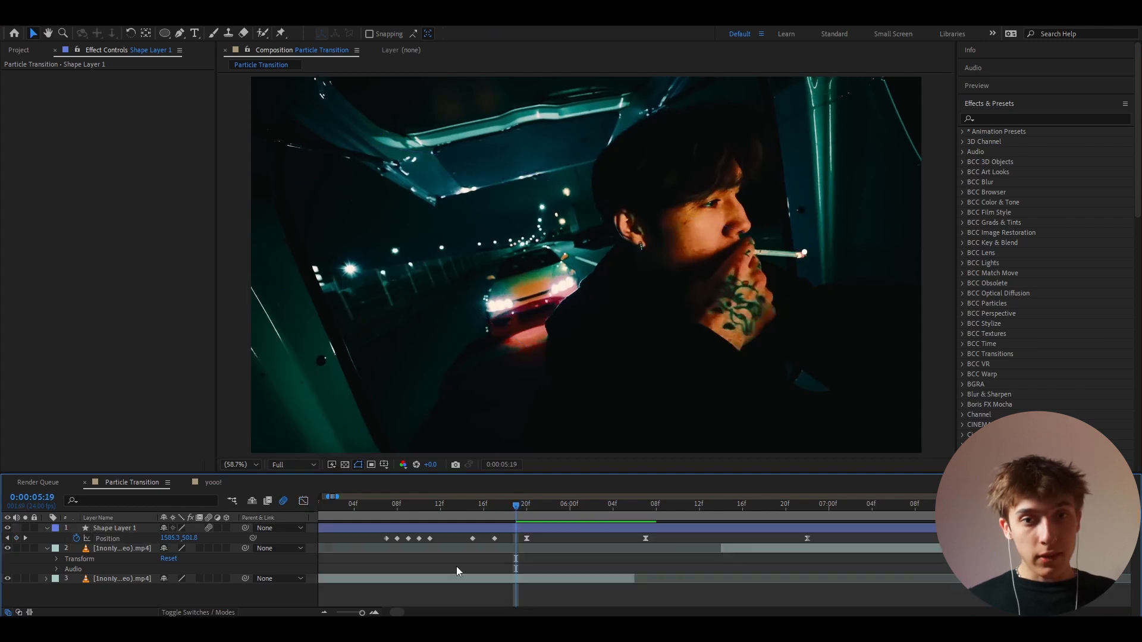
key("space")
mouse_move(505, 505)
left_mouse_down()
mouse_move(780, 507)
mouse_move(505, 513)
mouse_move(523, 518)
left_mouse_up()
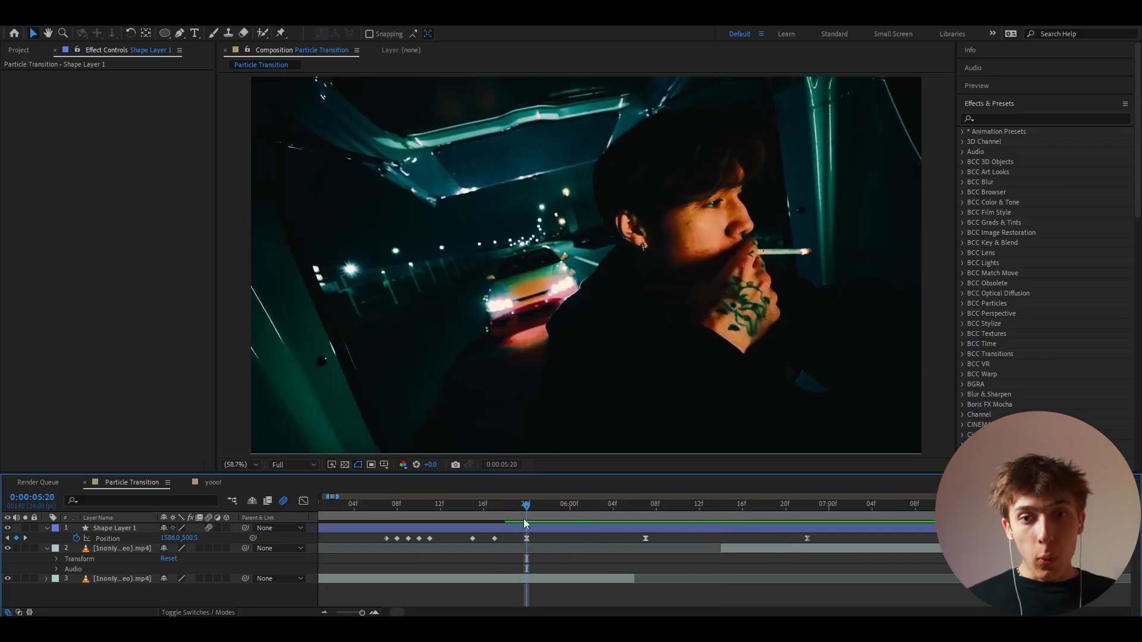
- Apply the Glow effect to Shape Layer 1 with a Glow Radius of 30 and a Glow Intensity of 1.2
left_click(523, 526)
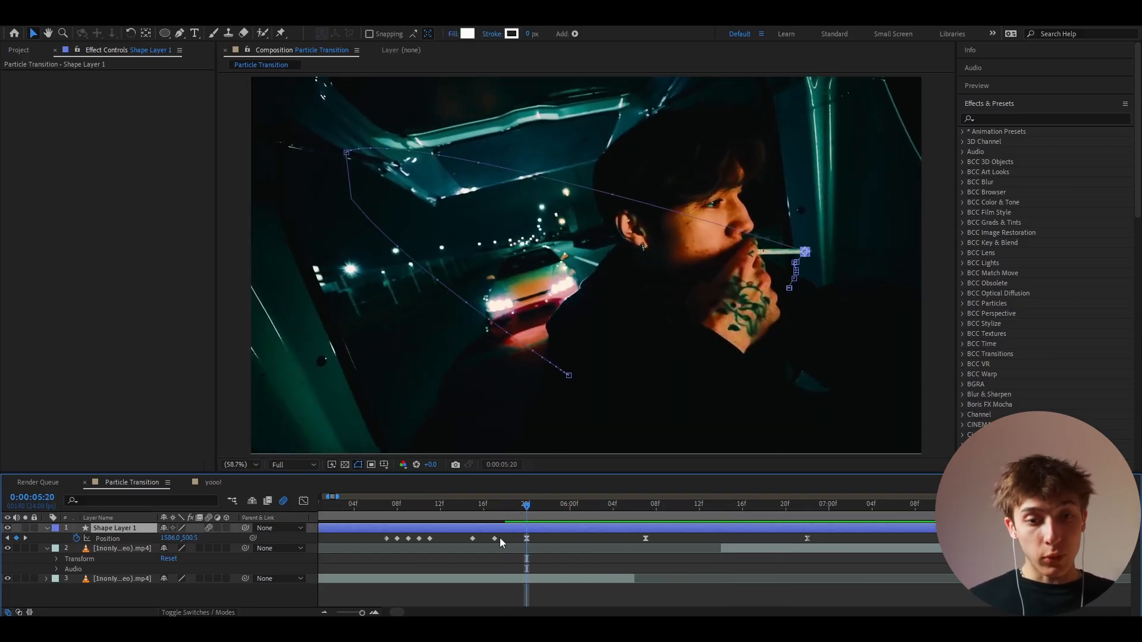
key("ctrl+space")
type("glo")
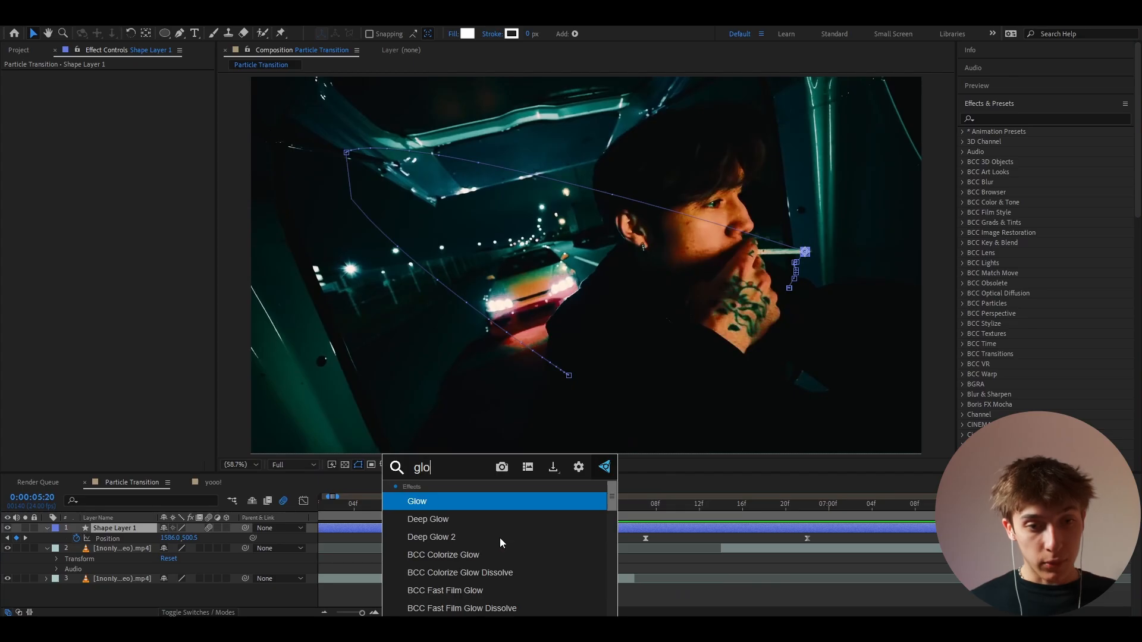
type("w")
left_click(465, 503)
scroll(784, 248, "up", 2)
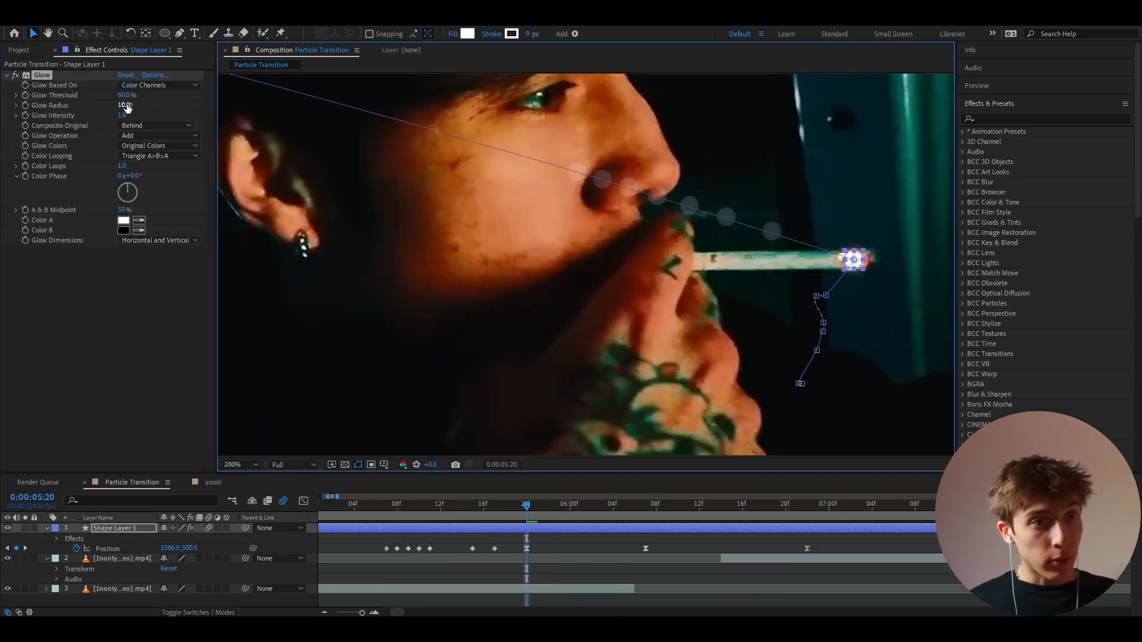
left_click_drag(127, 107, 140, 107)
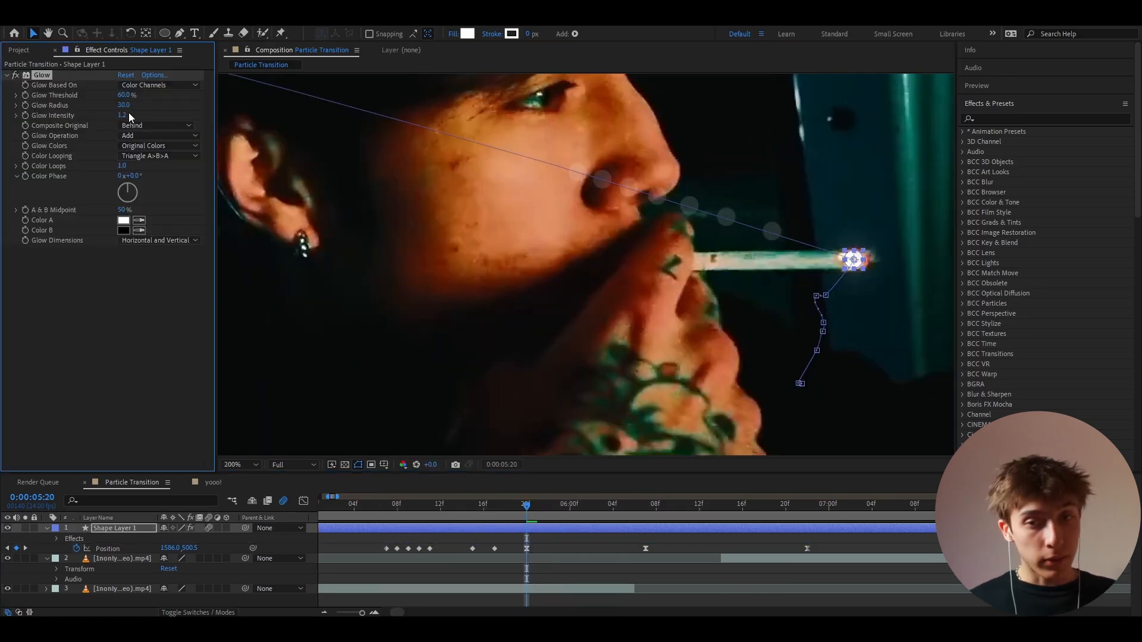
- Duplicate the Glow twice, setting the second to threshold 41.2%, radius 107, intensity 1.7 and the third to 28.6%, 179 and 2.0
key("ctrl+d")
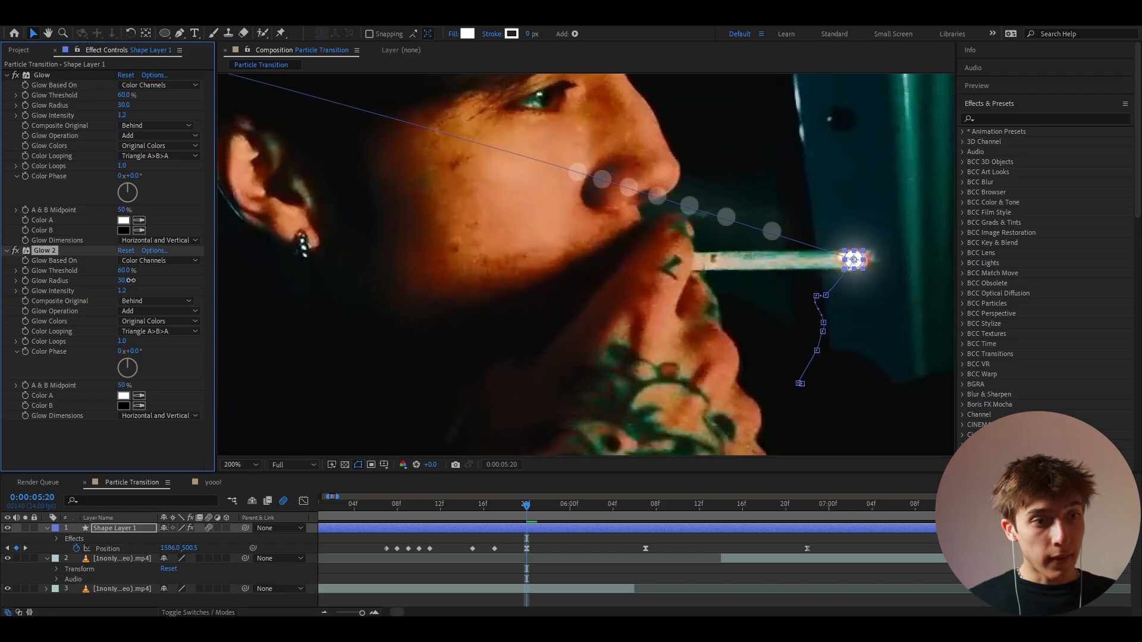
left_click_drag(131, 280, 100, 271)
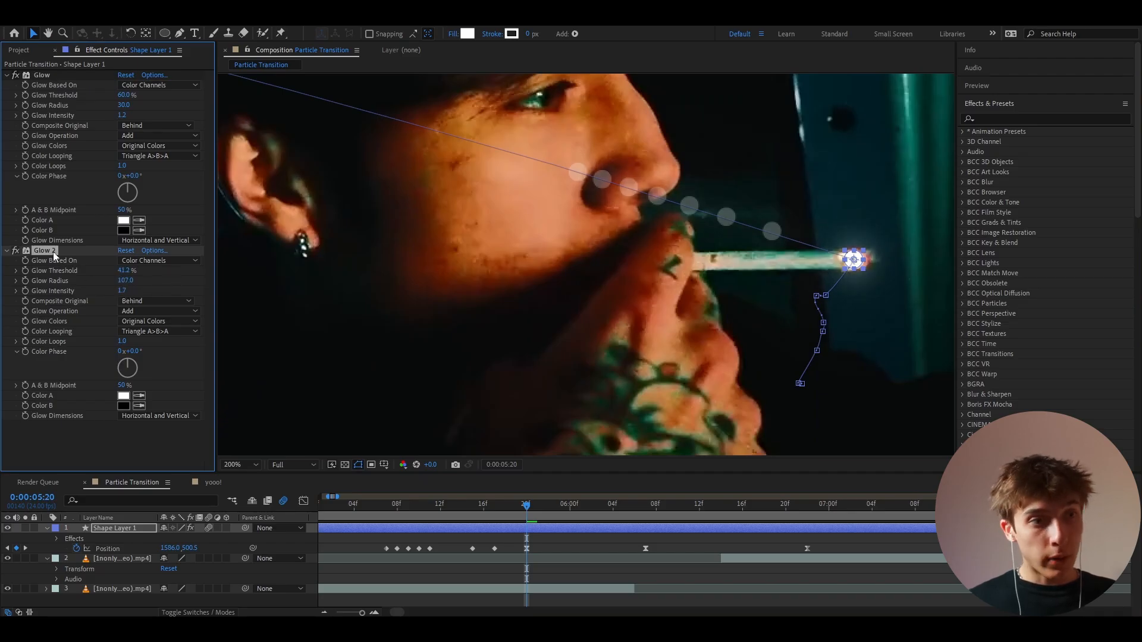
key("ctrl+d")
mouse_move(125, 330)
left_mouse_down()
mouse_move(145, 329)
mouse_move(107, 324)
left_mouse_up()
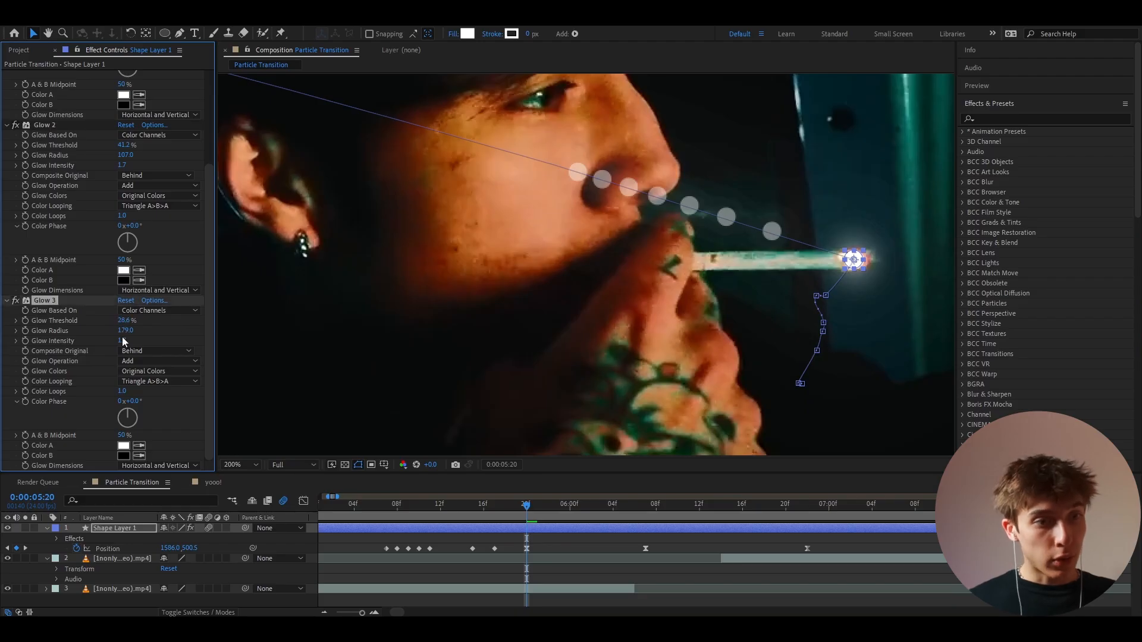
scroll(517, 300, "down", 4)
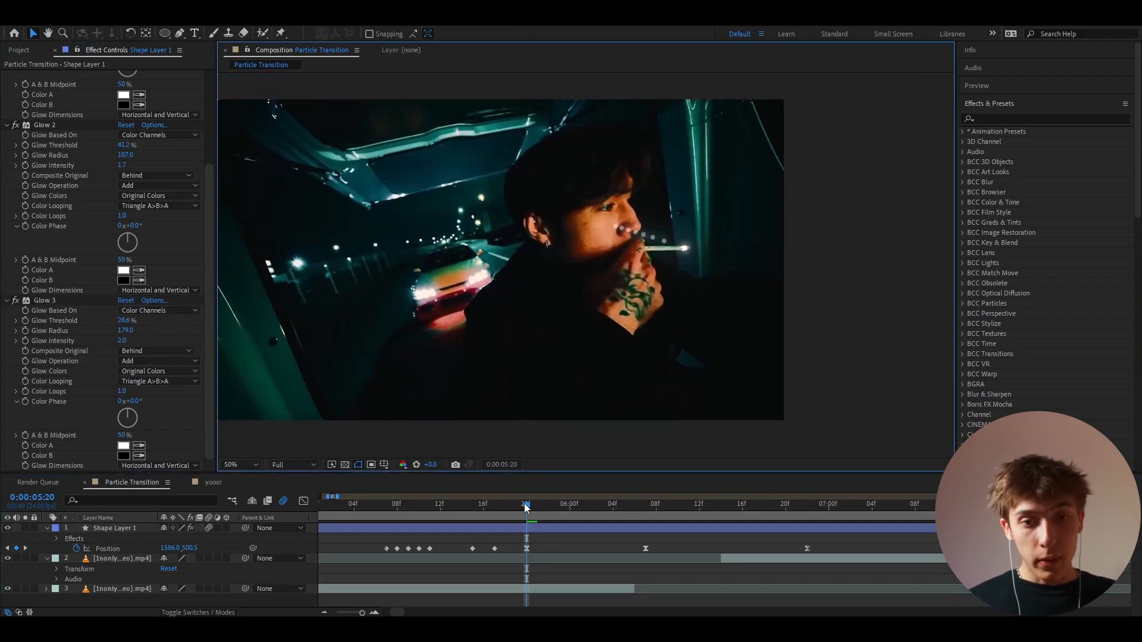
mouse_move(527, 505)
left_mouse_down()
mouse_move(592, 507)
mouse_move(548, 505)
left_mouse_up()
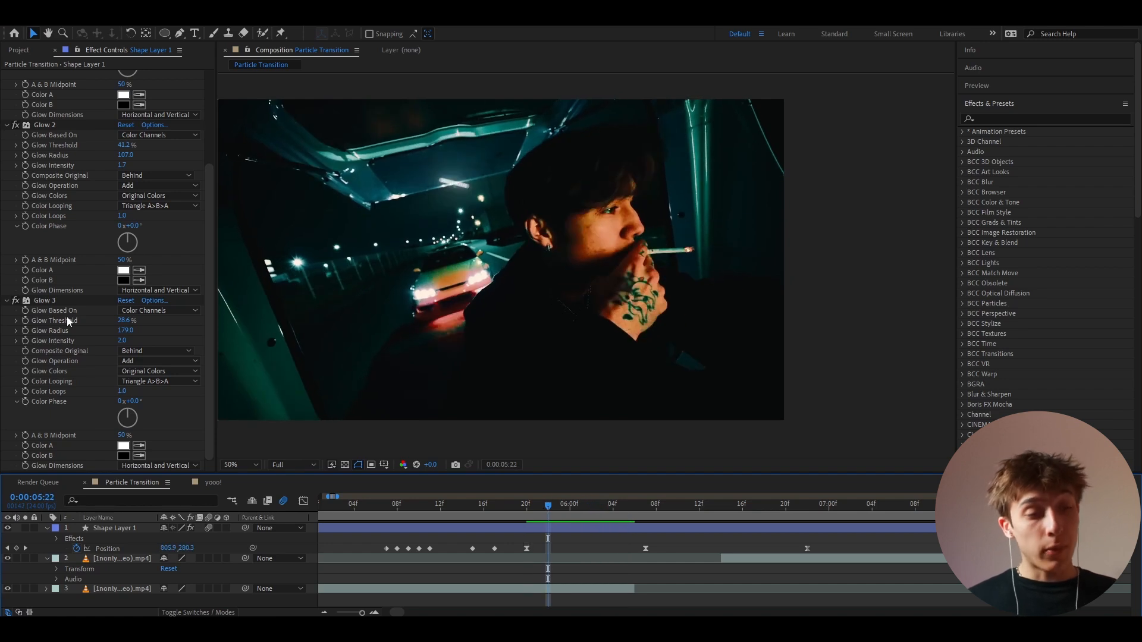
- Delete all three Glow effects from Shape Layer 1
left_click(39, 300)
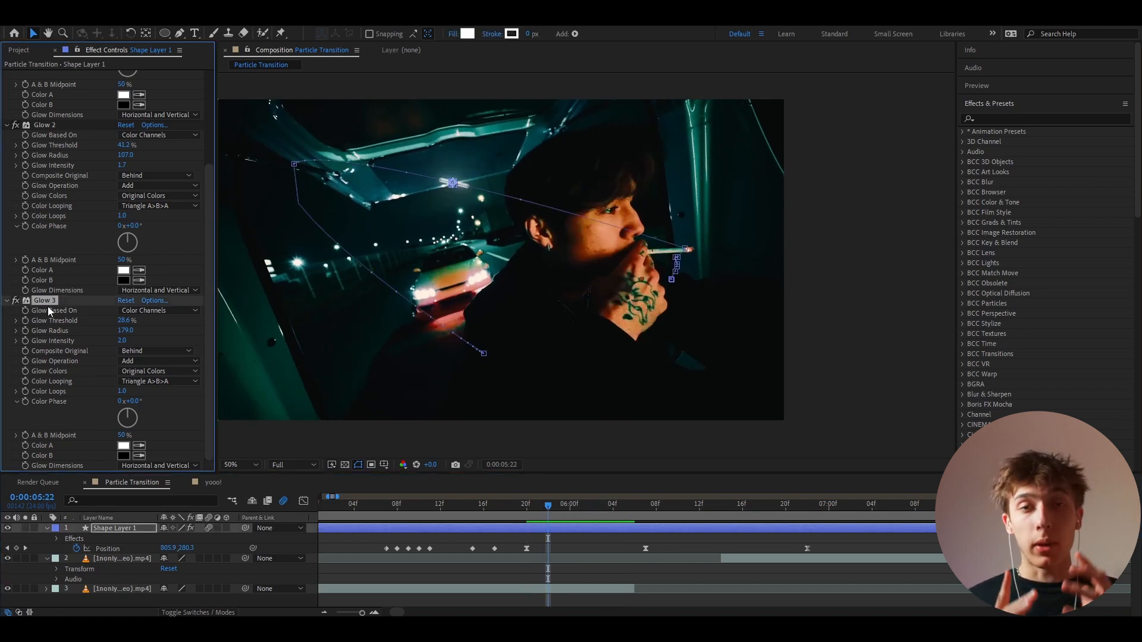
key("ctrl+a")
key("Delete")
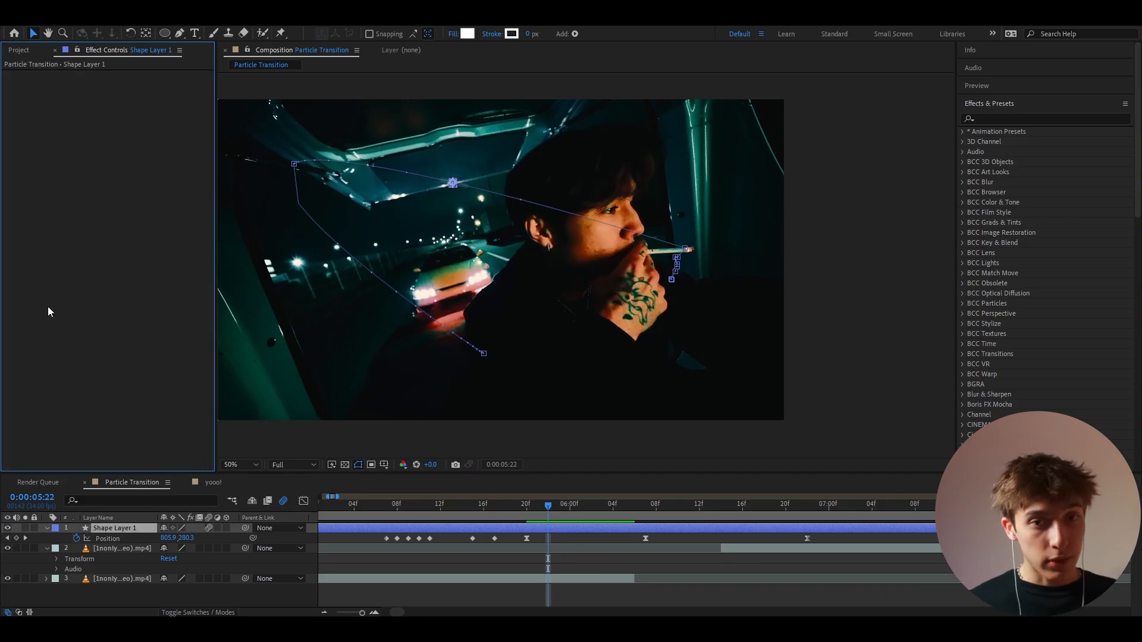
- Apply Deep Glow 2 to Shape Layer 1 and keyframe its Radius and Exposure at 0:00:05:20
key("ctrl+space")
type("deep")
left_click(63, 340)
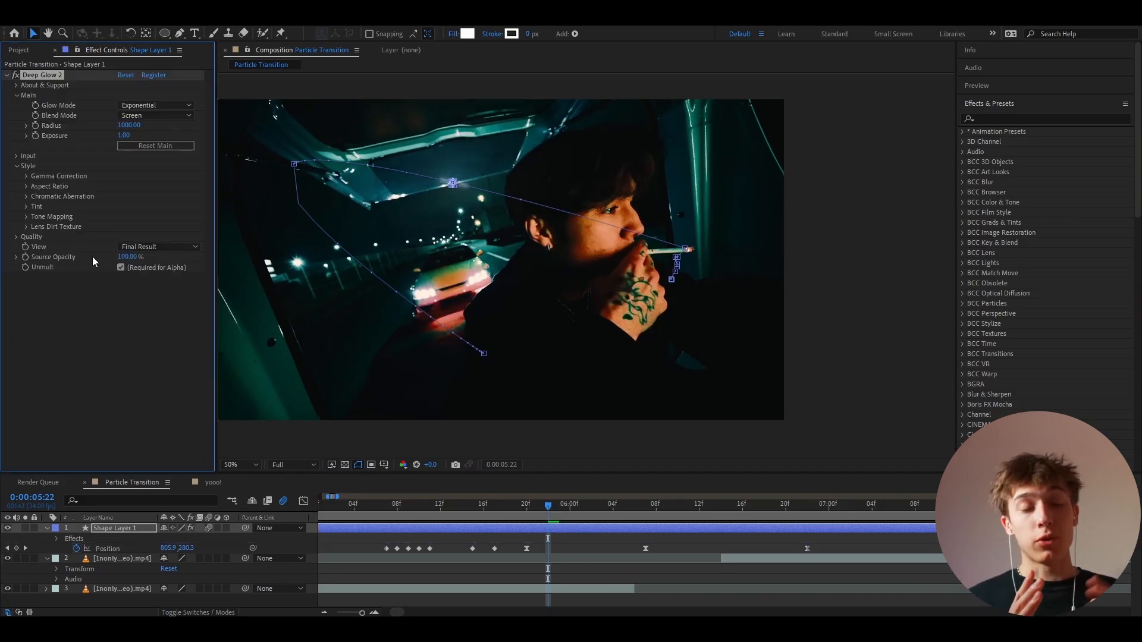
left_click(555, 505)
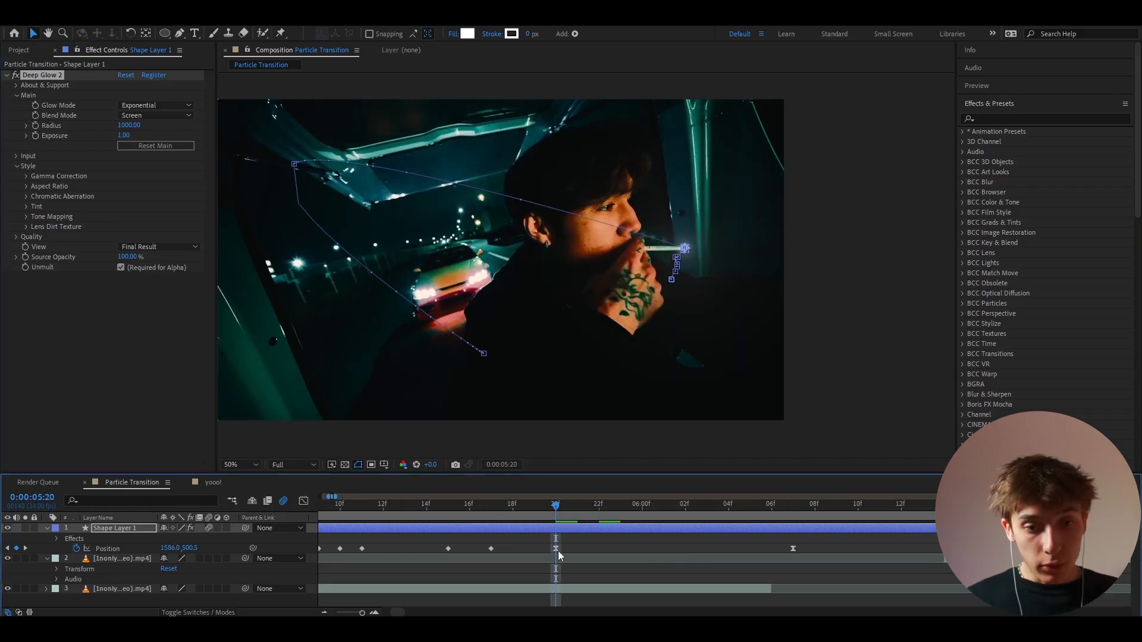
left_click(35, 136)
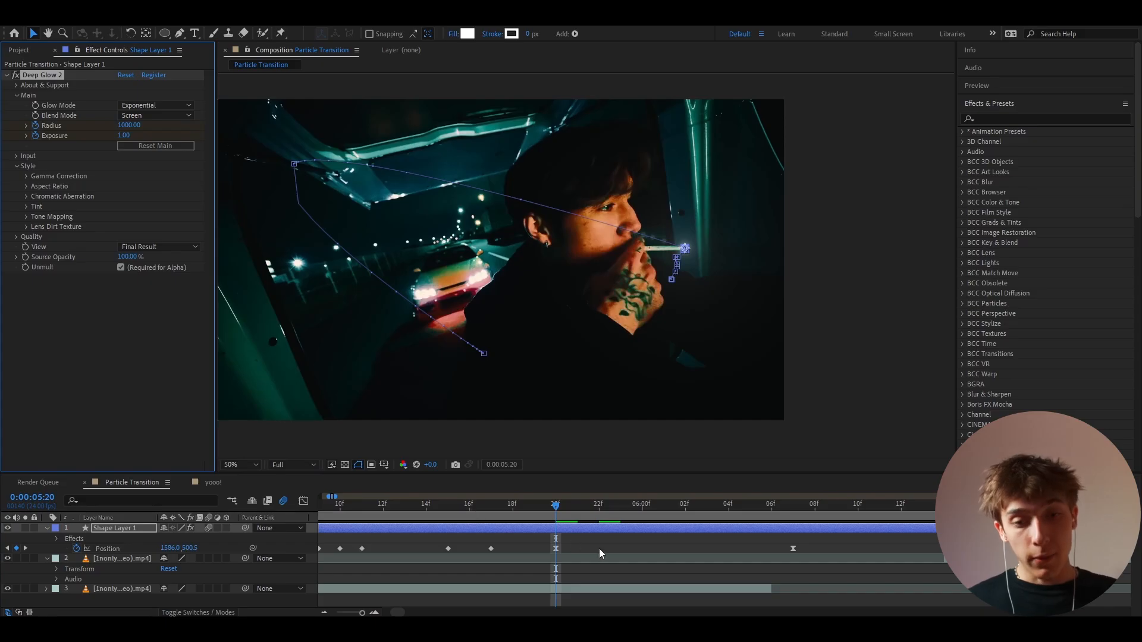
- Set Deep Glow 2's Exposure to 0.25 and Radius to 250 at 0:00:05:07, and save the project
scroll(586, 536, "down", 2)
left_click(574, 511)
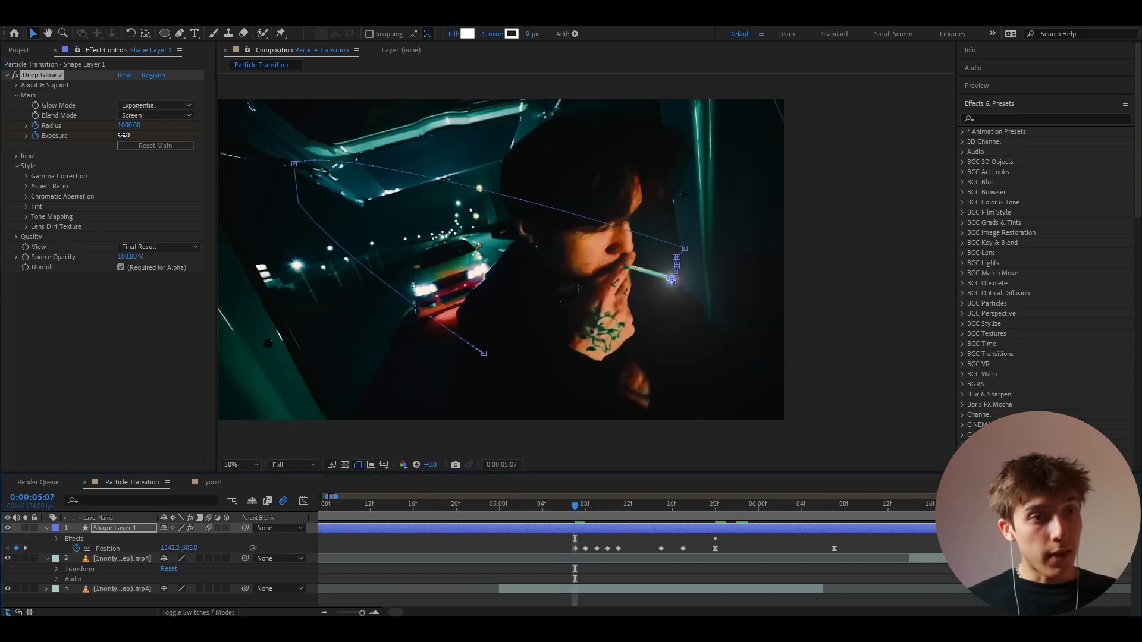
left_click(124, 135)
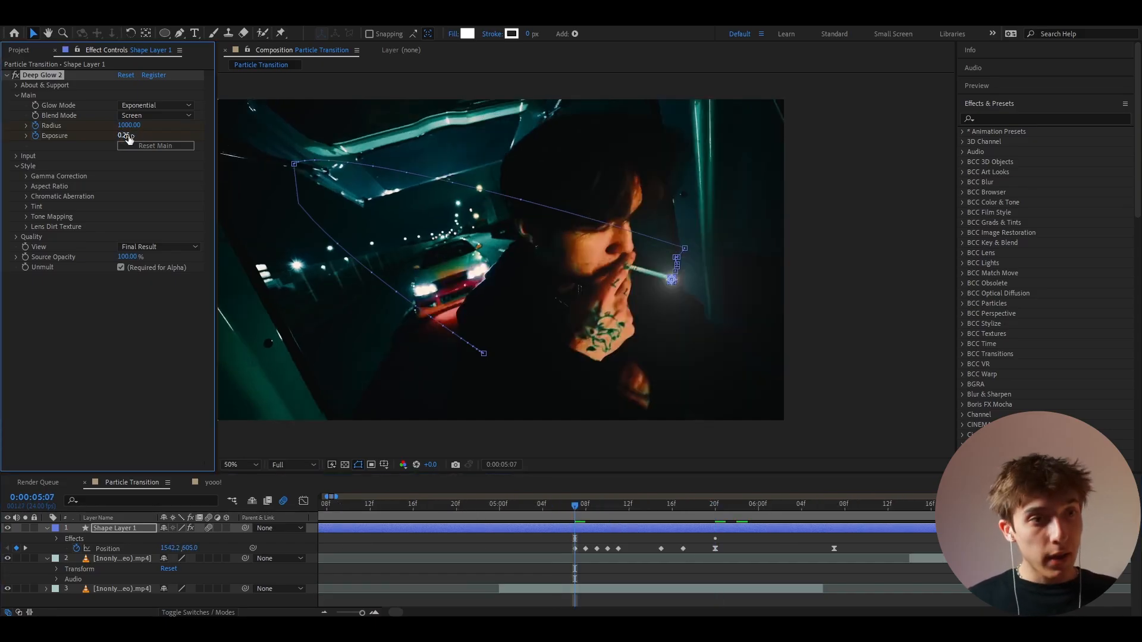
left_click(129, 125)
key("Return")
key("ctrl+s")
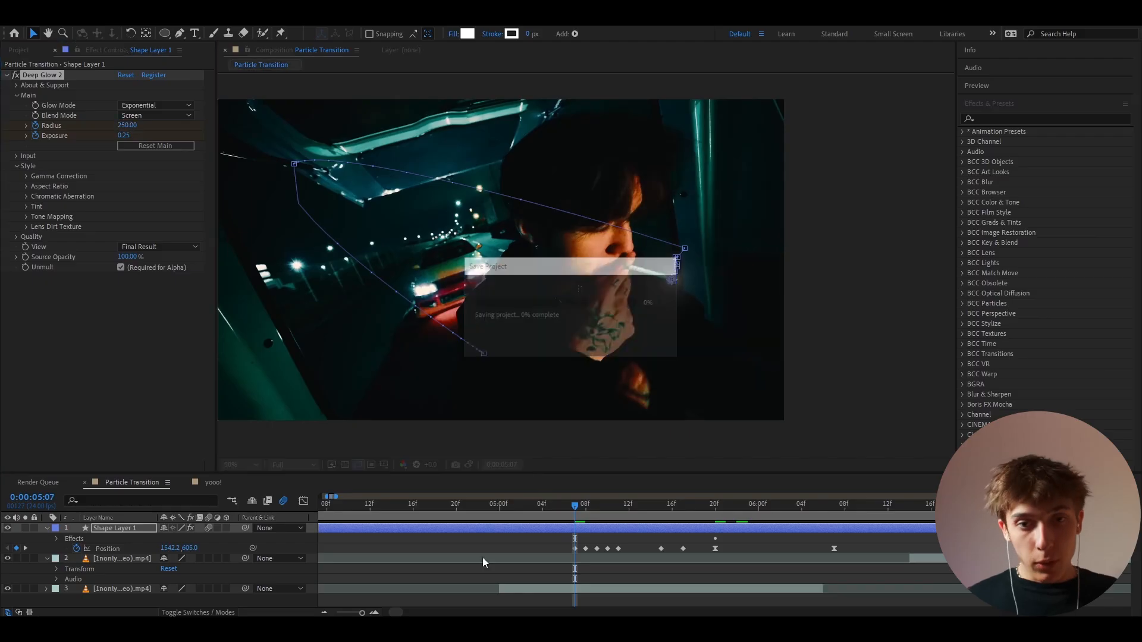
- Split Shape Layer 1 at 0:00:05:07 and delete the part before the split
left_click(498, 558)
left_click(571, 525)
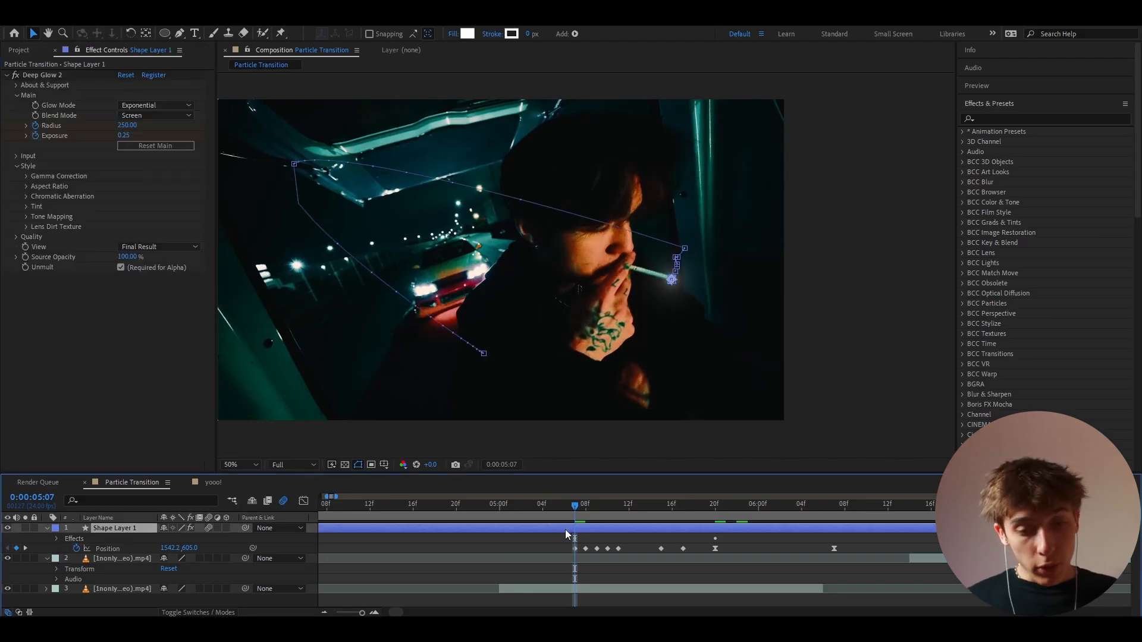
key("ctrl+shift+d")
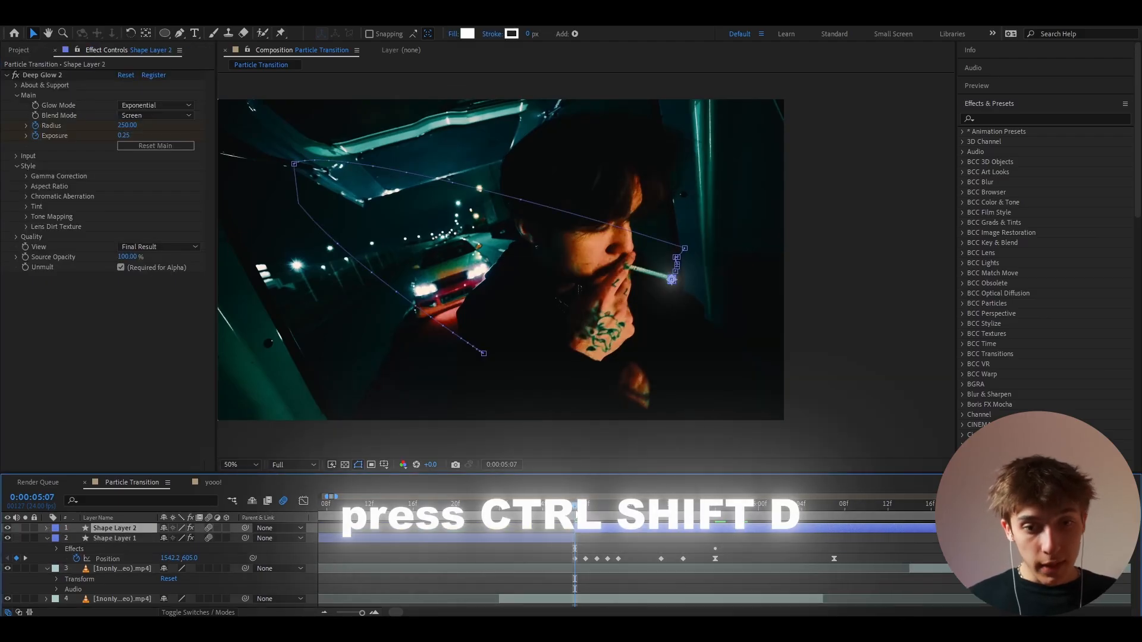
left_click(566, 538)
key("Delete")
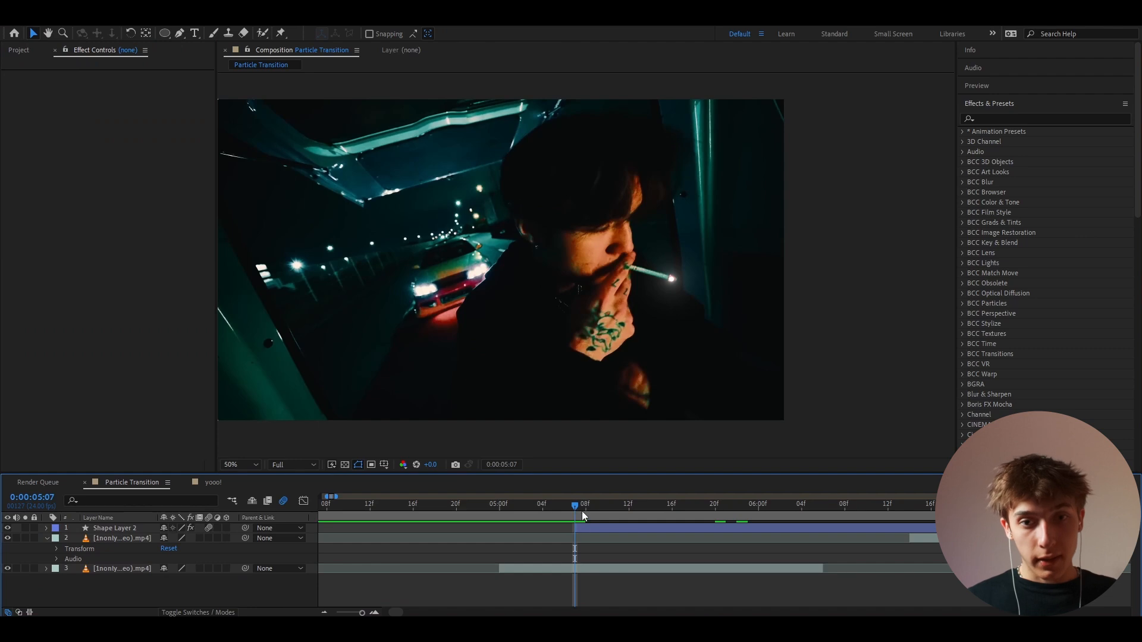
- Play back the glowing dot transition from 0:00:05:00
left_click_drag(582, 512, 503, 521)
key("space")
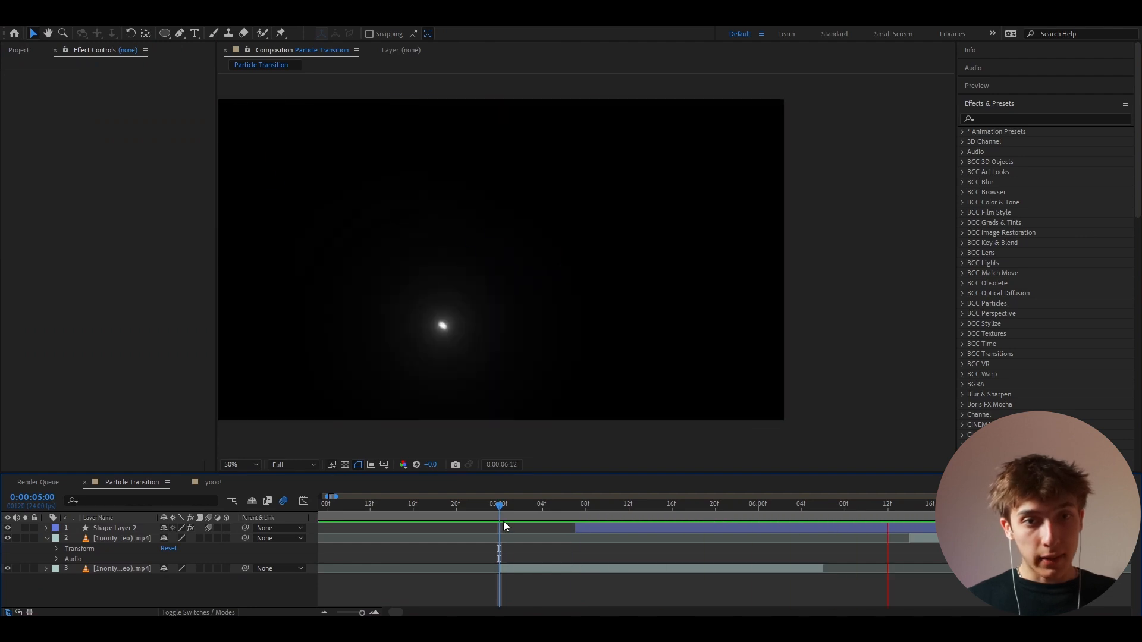
left_click(552, 508)
key("space")
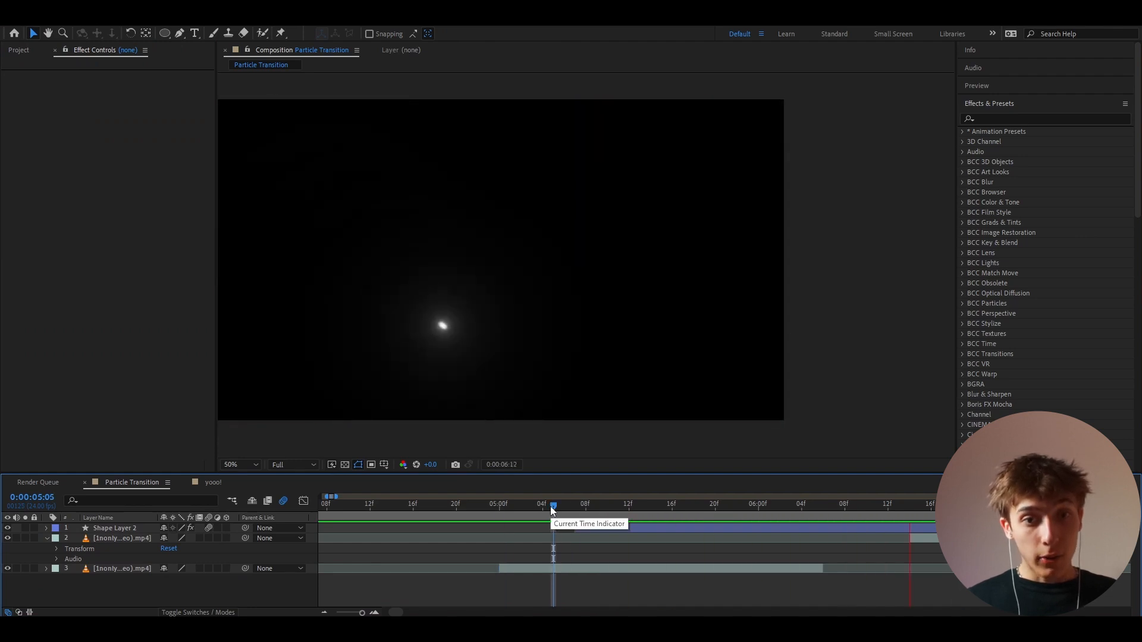
- Apply the 4-Color Gradient effect to Shape Layer 2 with the current time at 0:00:05:20
left_click_drag(551, 508, 661, 506)
left_click(683, 529)
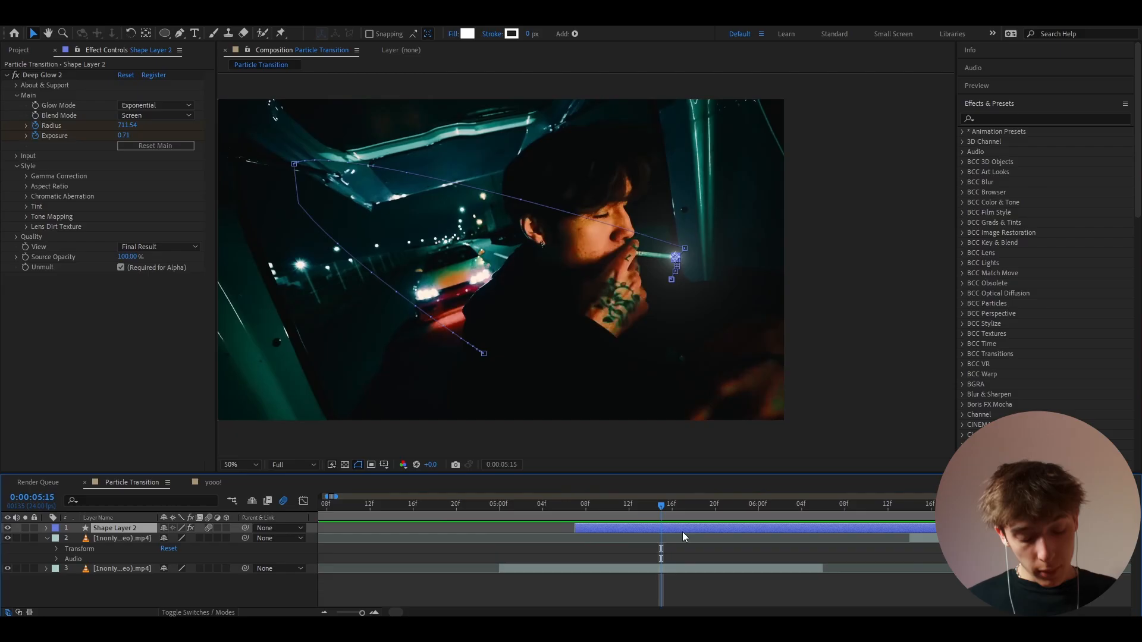
key("u")
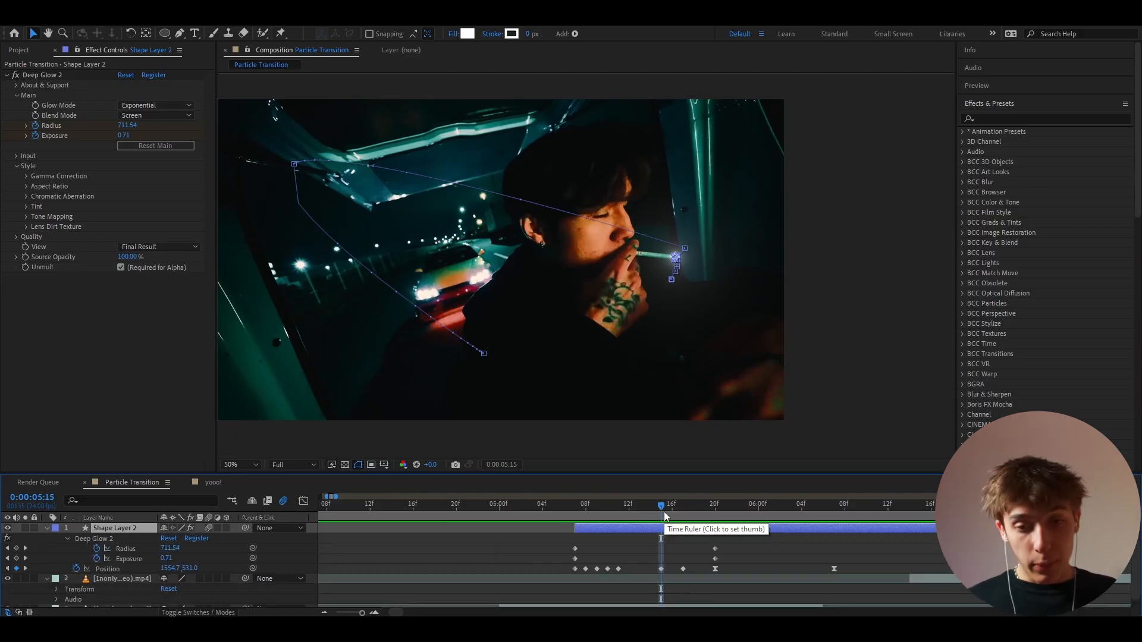
left_click_drag(664, 510, 712, 509)
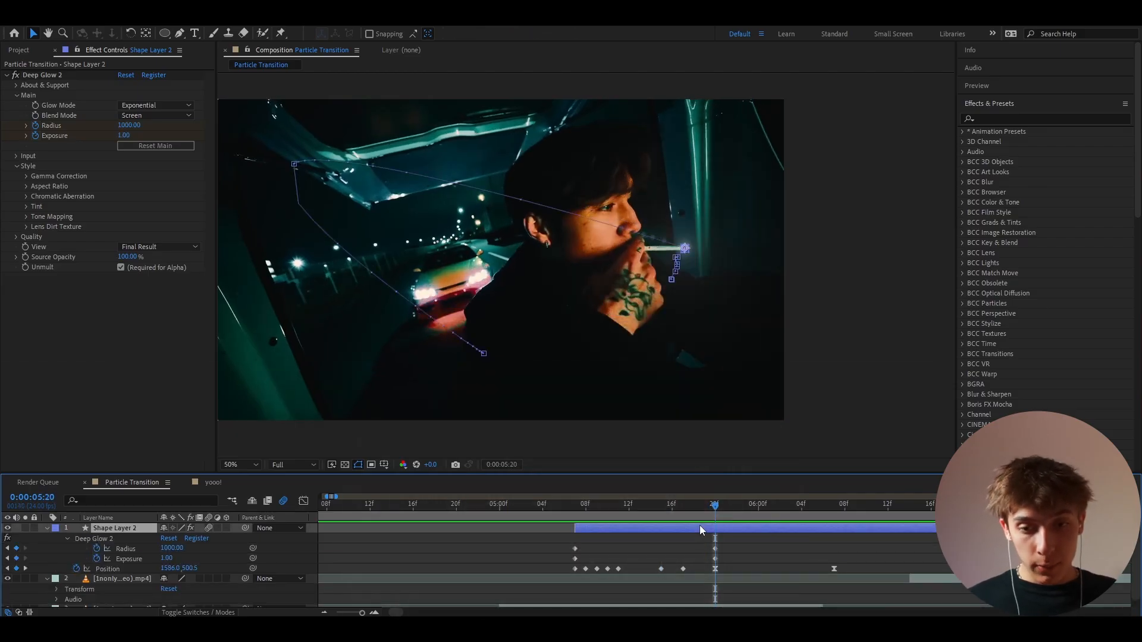
key("ctrl+space")
type("4-color")
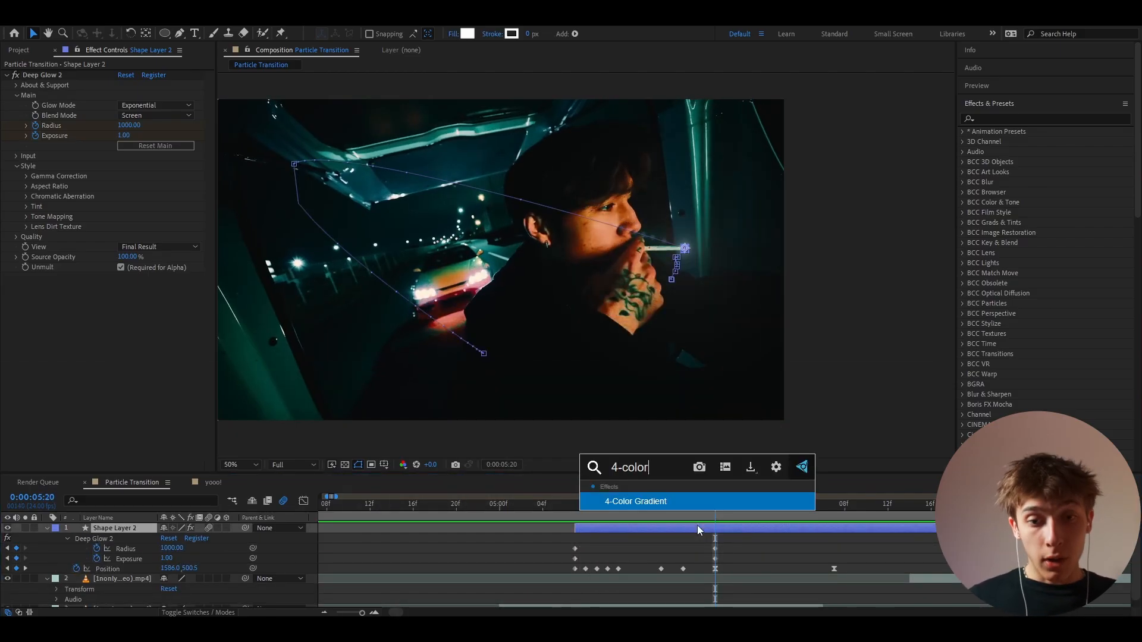
key("Return")
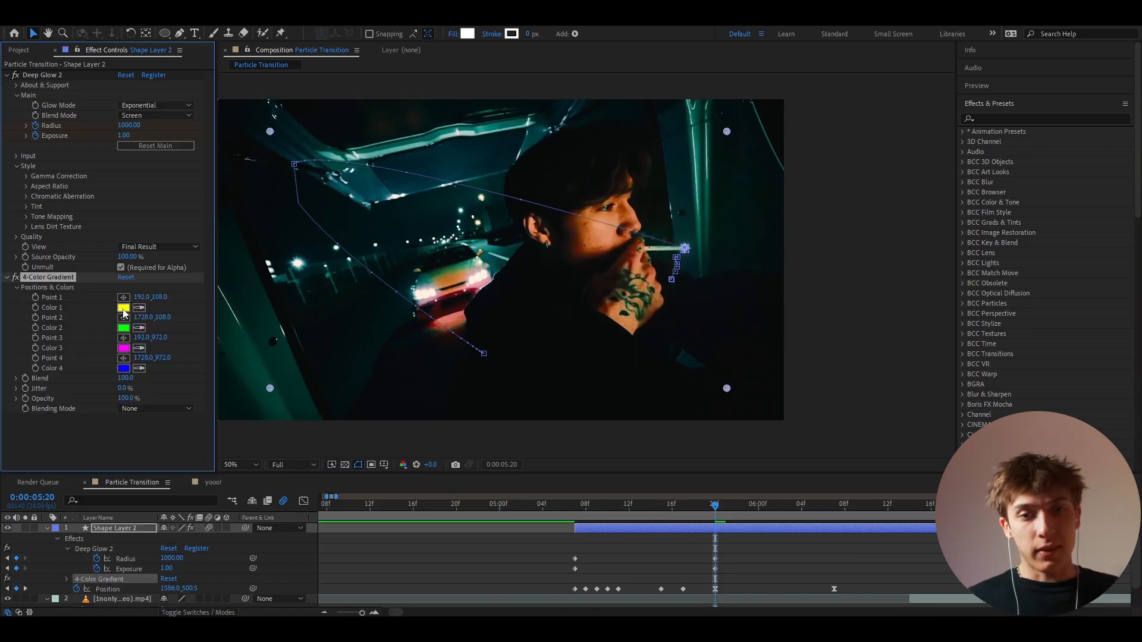
- Set 4-Color Gradient's Color 1 to red, Colors 2 and 3 to orange, and its blending mode to Color
left_click(123, 308)
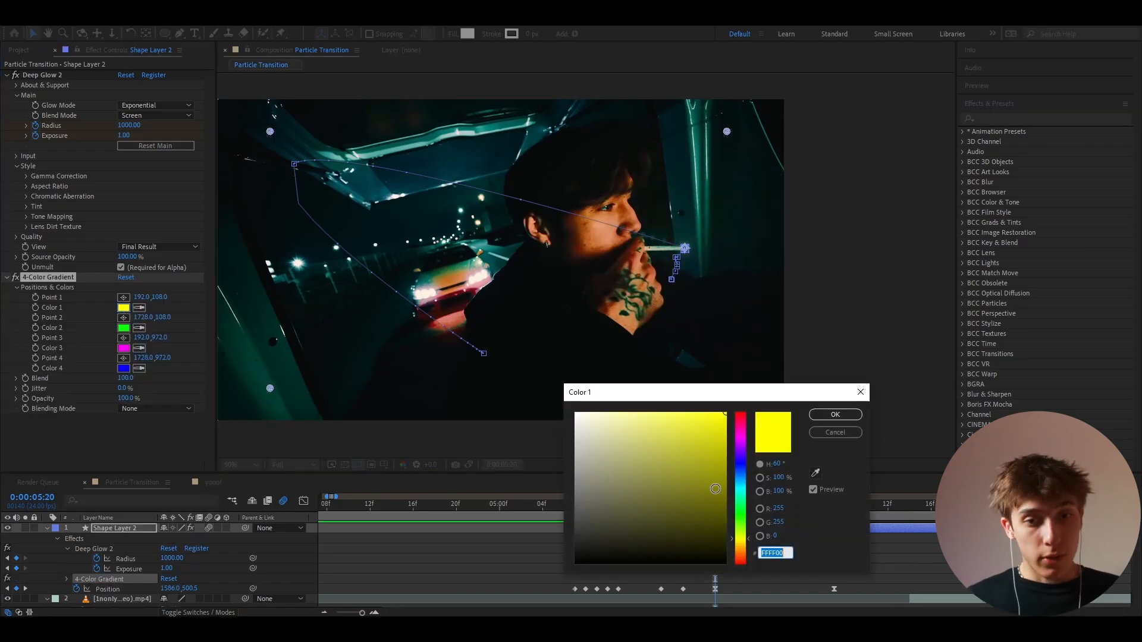
left_click_drag(738, 550, 741, 564)
left_click(835, 415)
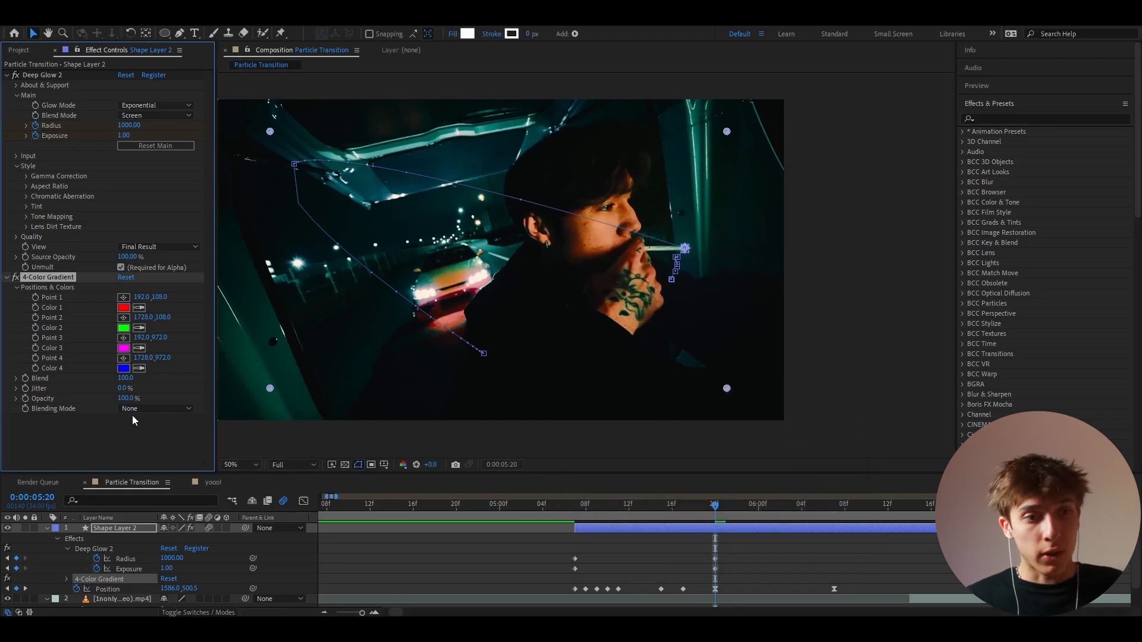
left_click(124, 329)
left_click_drag(744, 538, 743, 553)
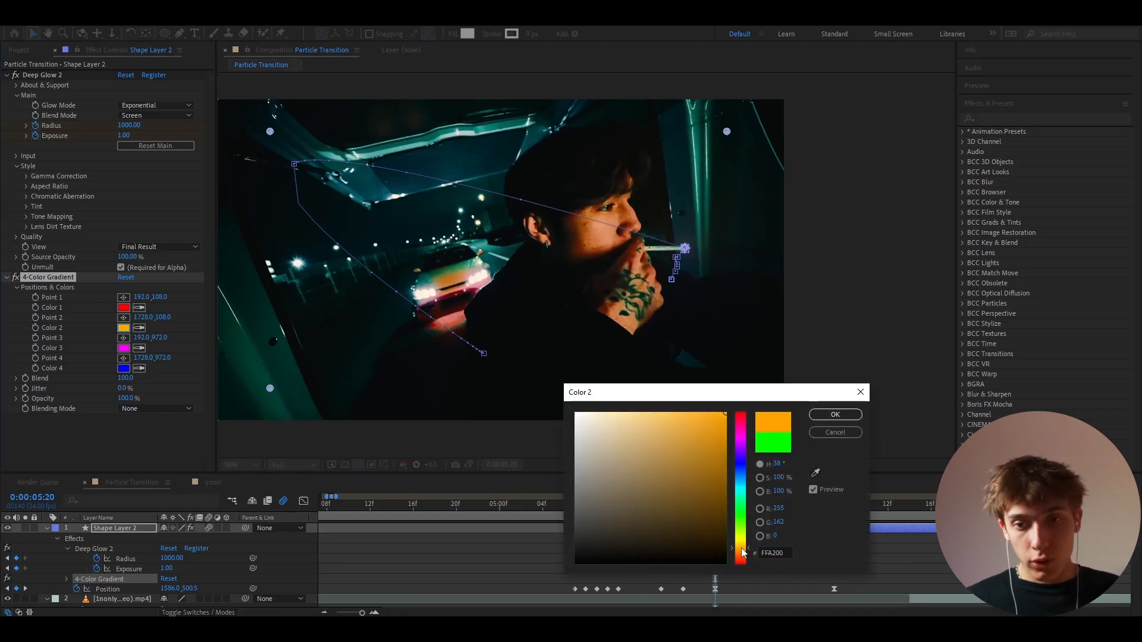
left_click(834, 416)
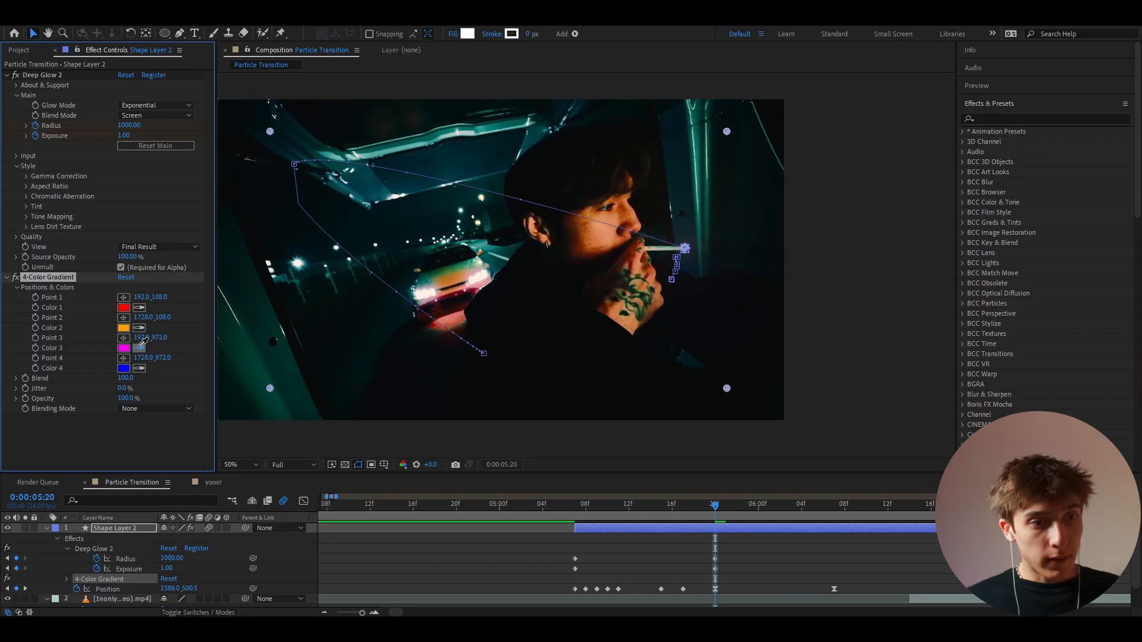
left_click(144, 410)
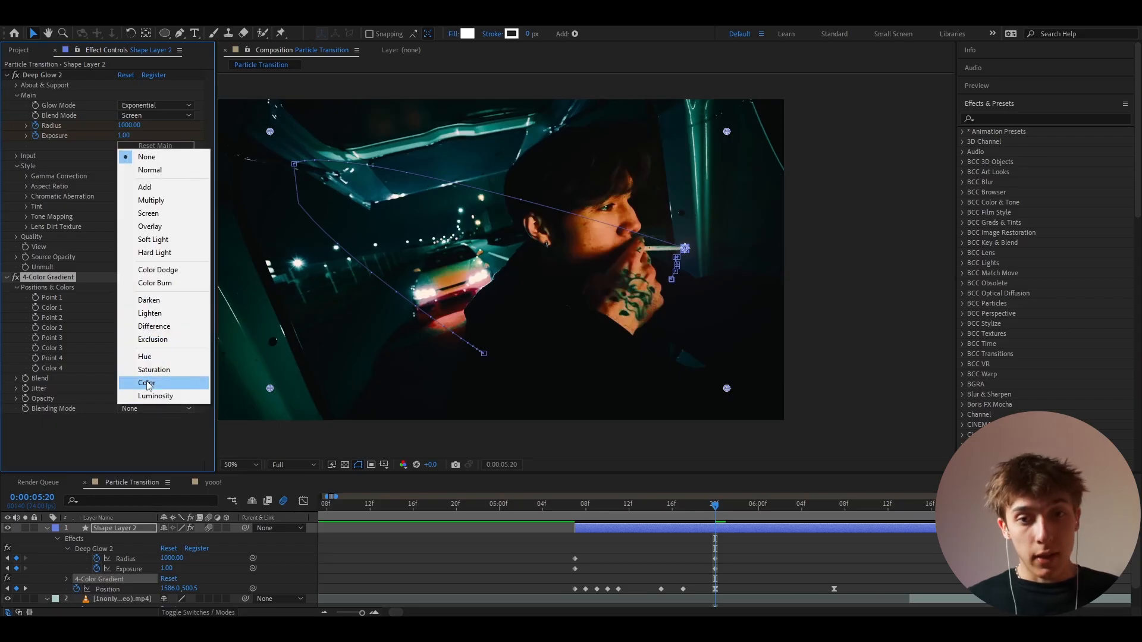
left_click(147, 383)
- Add a Scale keyframe to Shape Layer 2 at 0:00:05:20
mouse_move(715, 506)
left_mouse_down()
mouse_move(888, 524)
mouse_move(748, 526)
mouse_move(816, 527)
mouse_move(720, 541)
left_mouse_up()
key("equal")
left_click(695, 529)
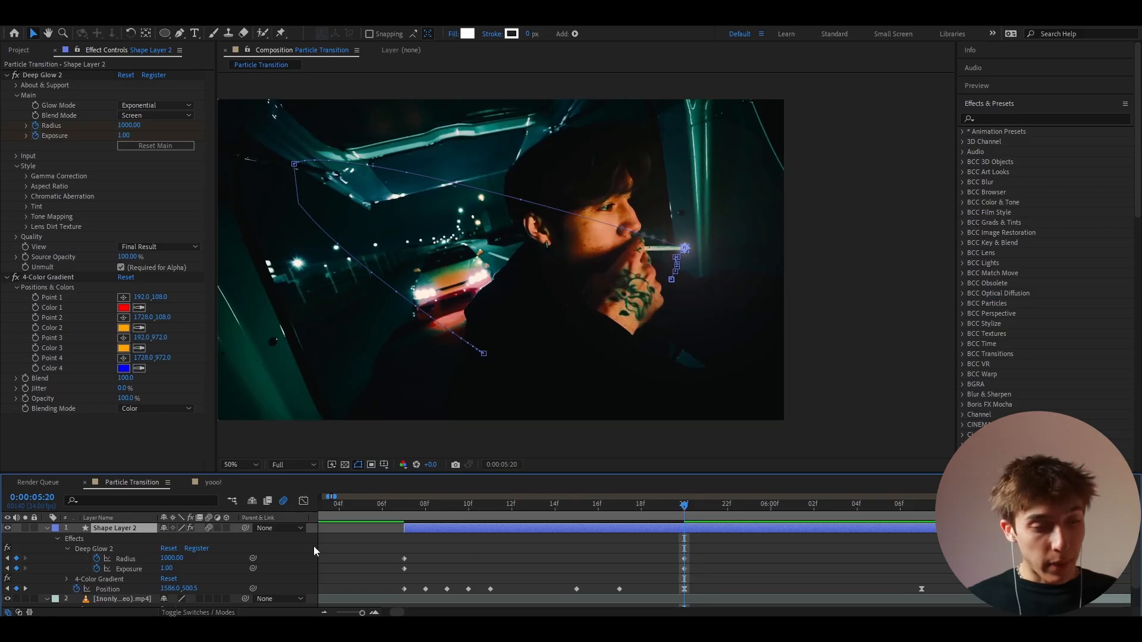
key("s")
left_click(76, 539)
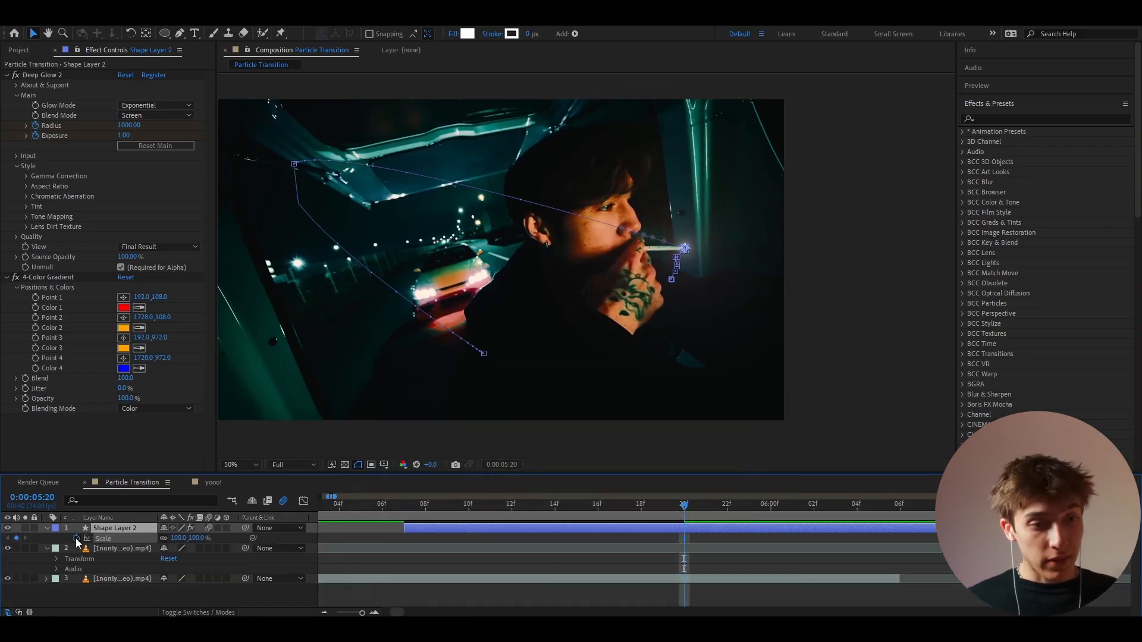
- Unlink Shape Layer 2's Scale proportions and set the horizontal scale to 280% at 0:00:05:21
key("u")
scroll(690, 533, "down", 1)
left_click(707, 506)
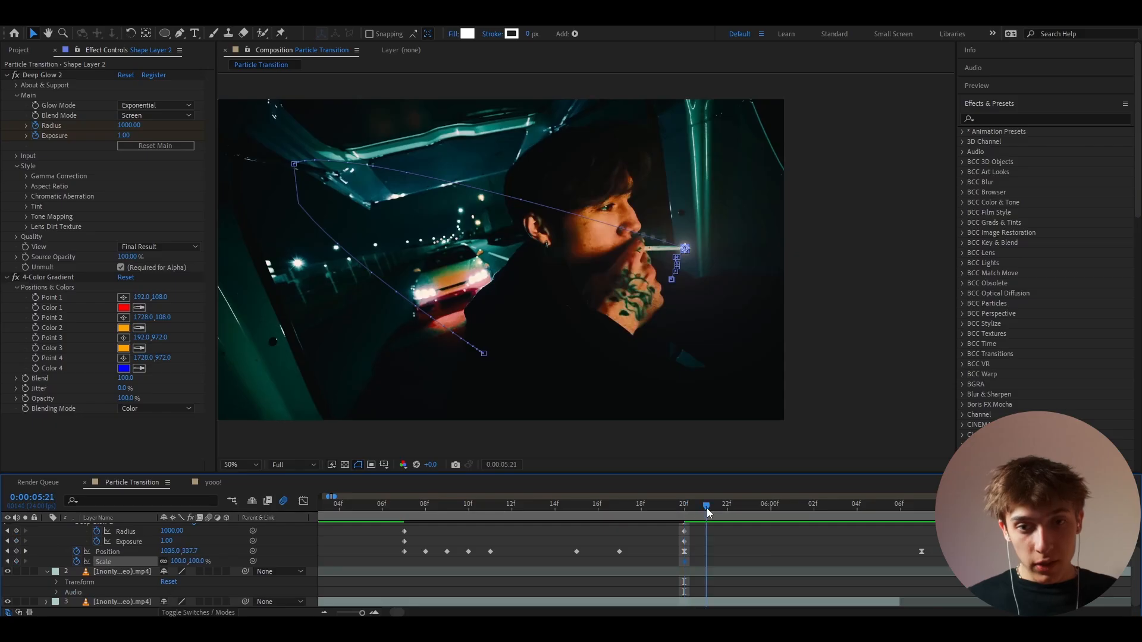
left_click(534, 277)
left_click(692, 541)
scroll(692, 541, "up", 1)
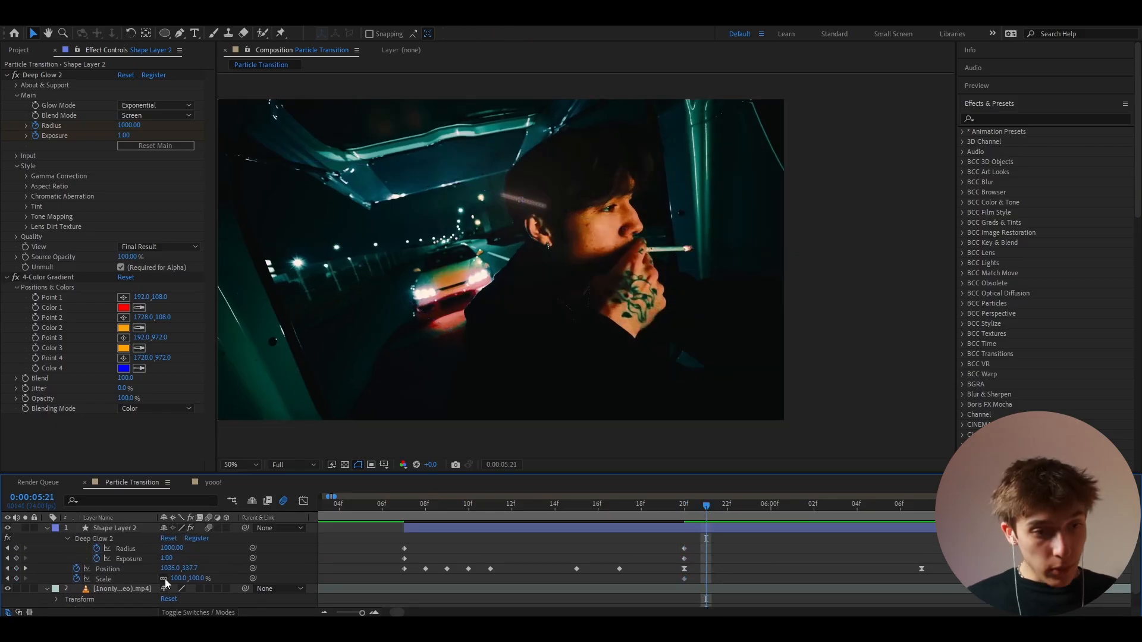
left_click(179, 580)
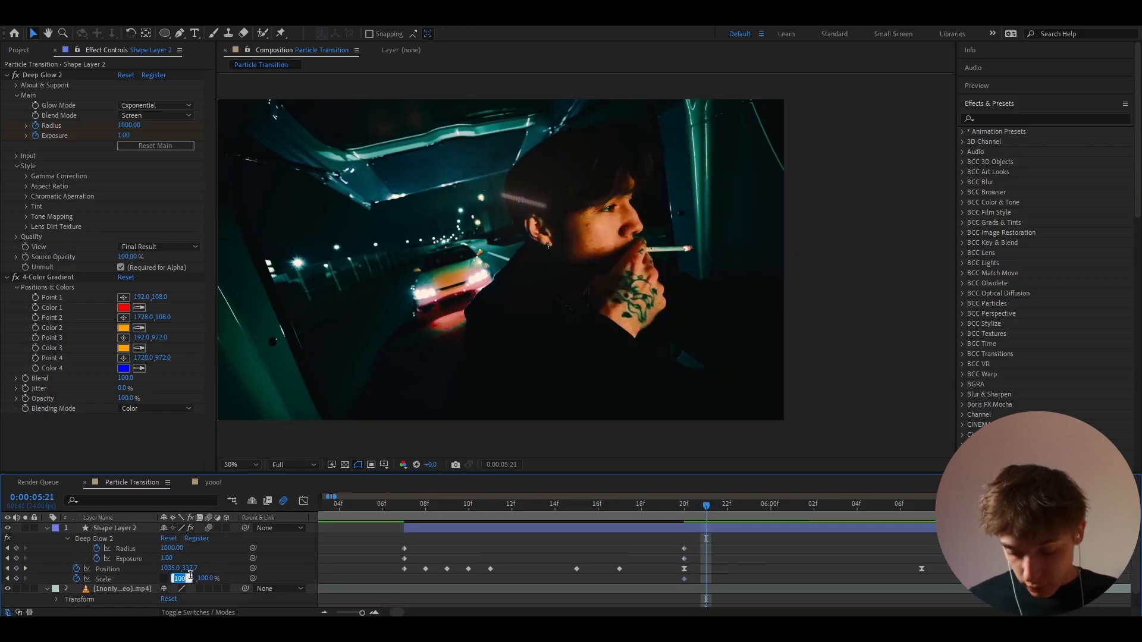
type("280")
key("Return")
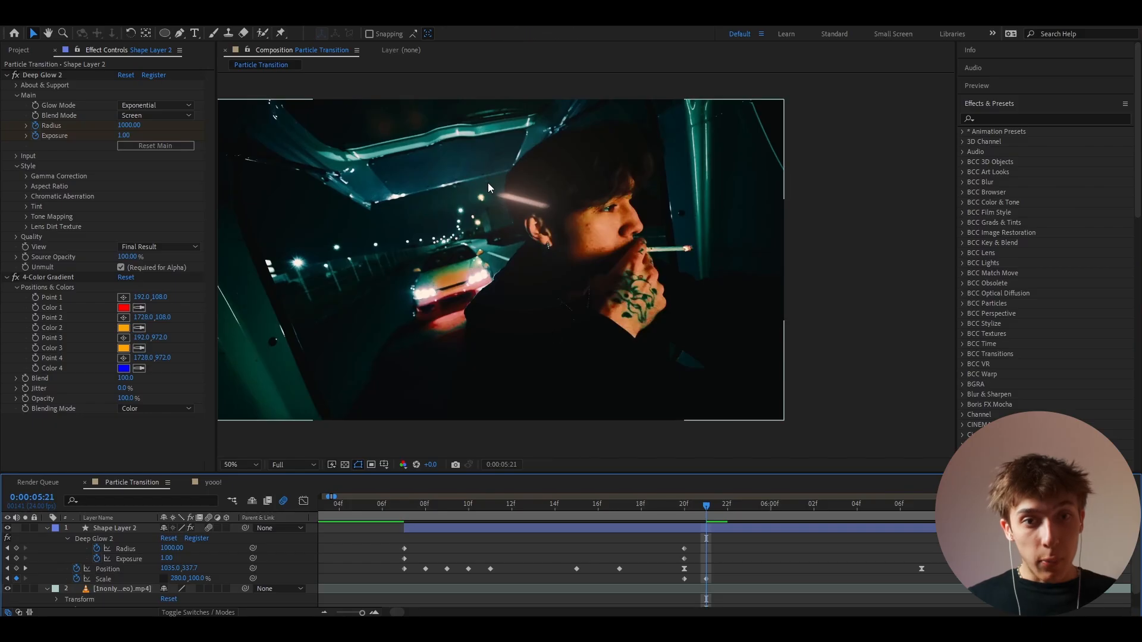
- Set Shape Layer 2's horizontal scale to 180% at 0:00:06:00
left_click(774, 510)
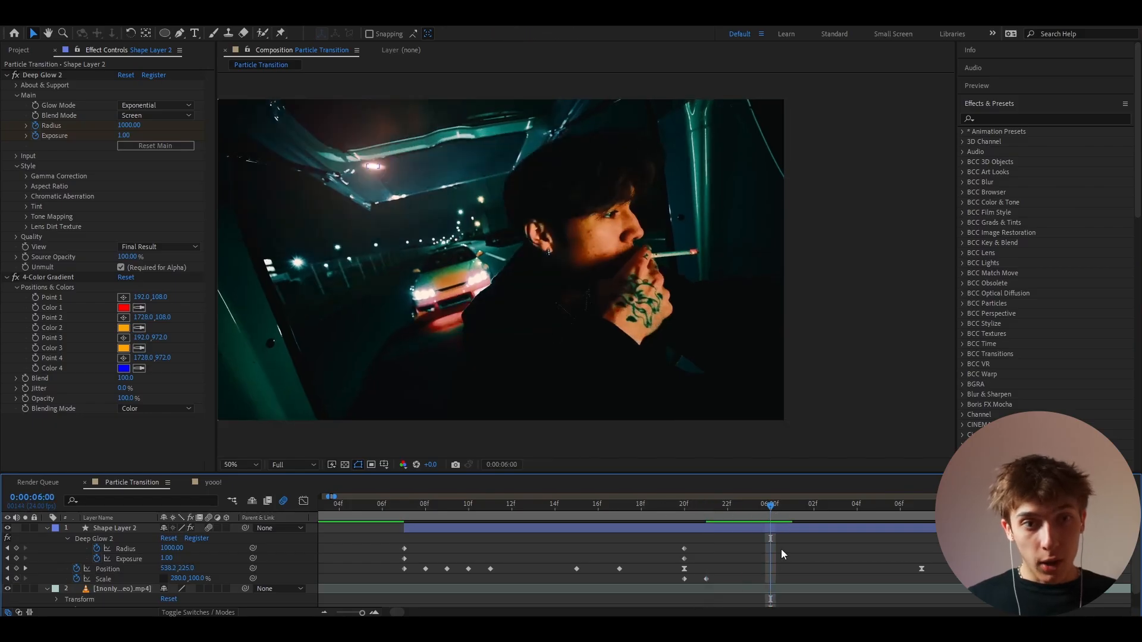
left_click(179, 579)
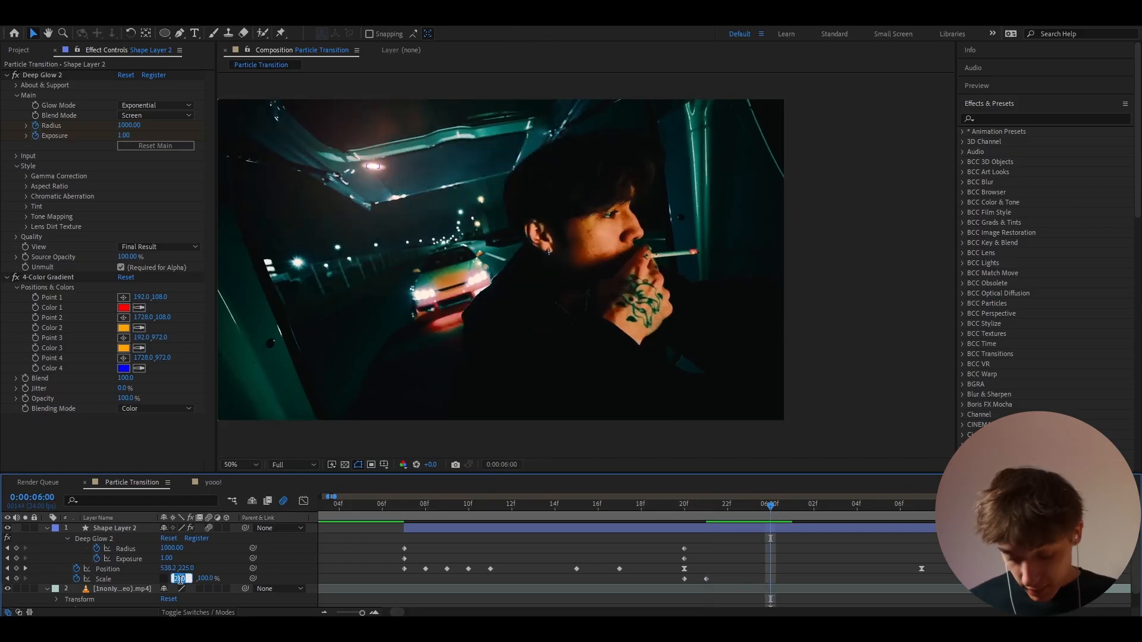
type("180")
key("Return")
- Set Shape Layer 2's horizontal scale to 100% at 0:00:06:07 and play back the stretched dot's movement
key("minus")
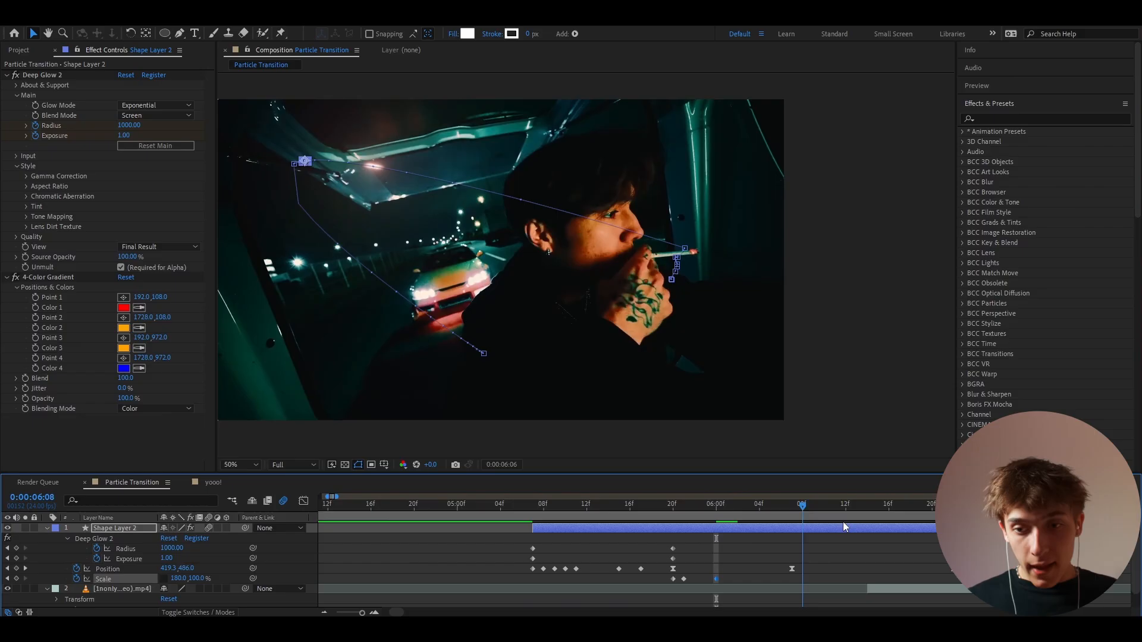
key("space")
left_click(792, 505)
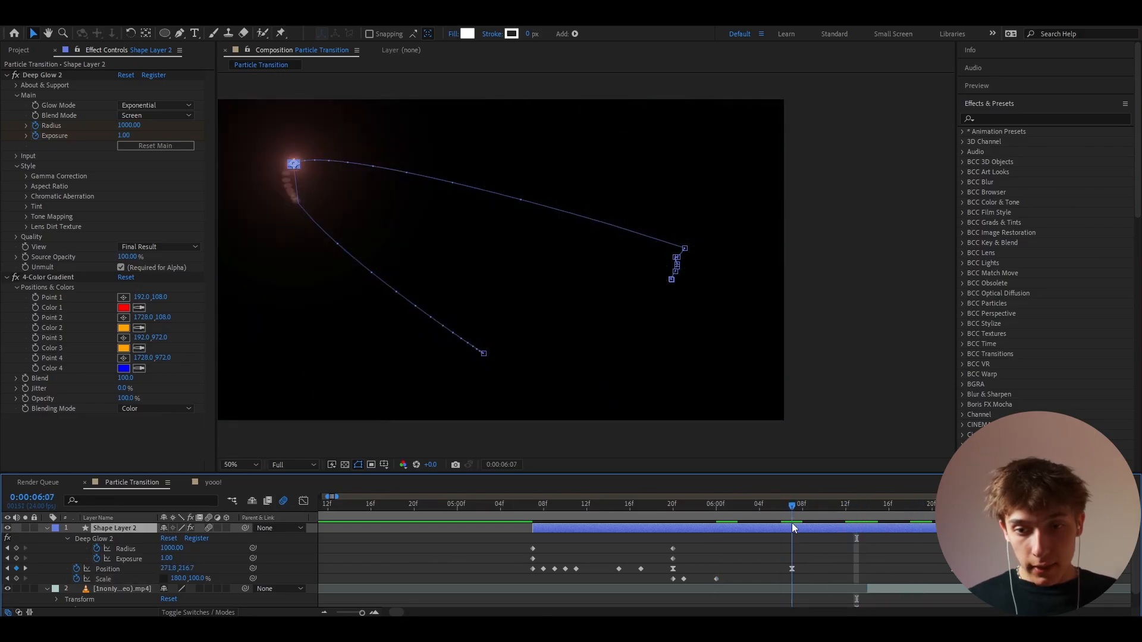
left_click(784, 545)
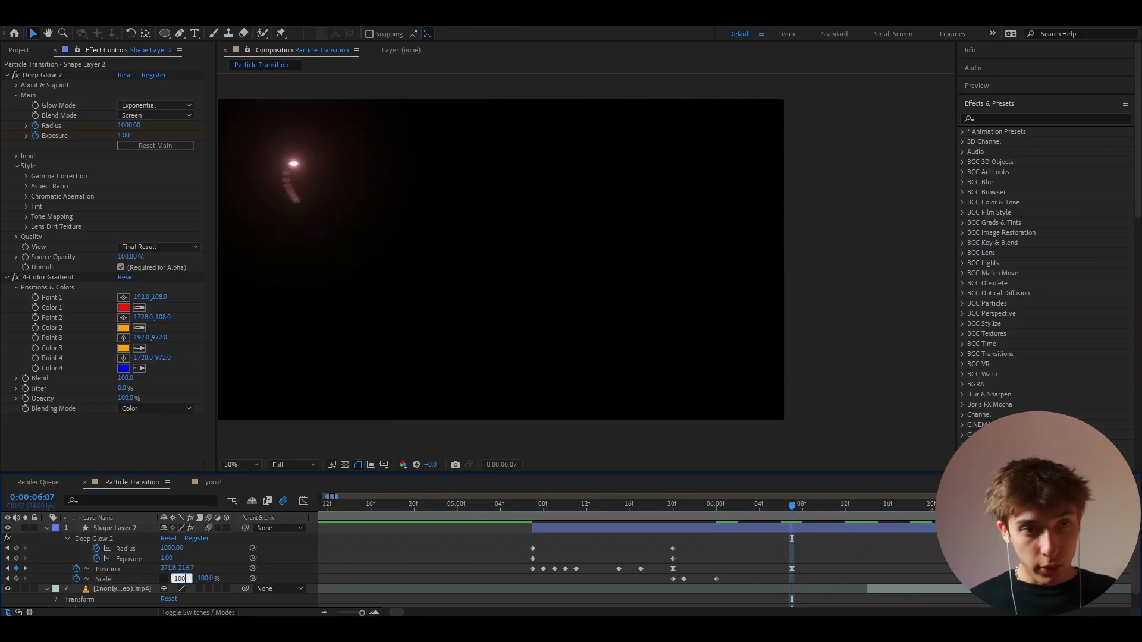
left_click(619, 505)
key("space")
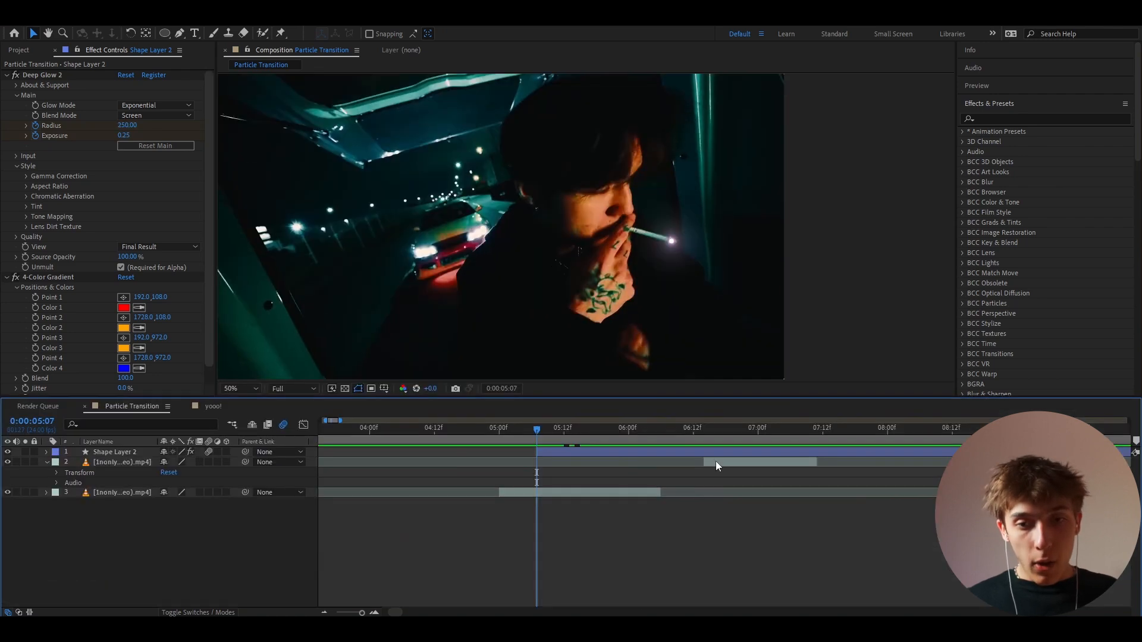
- Add an adjustment layer directly below Shape Layer 2 starting at 0:00:05:07 and apply S_Hotspots to it
left_click(716, 462)
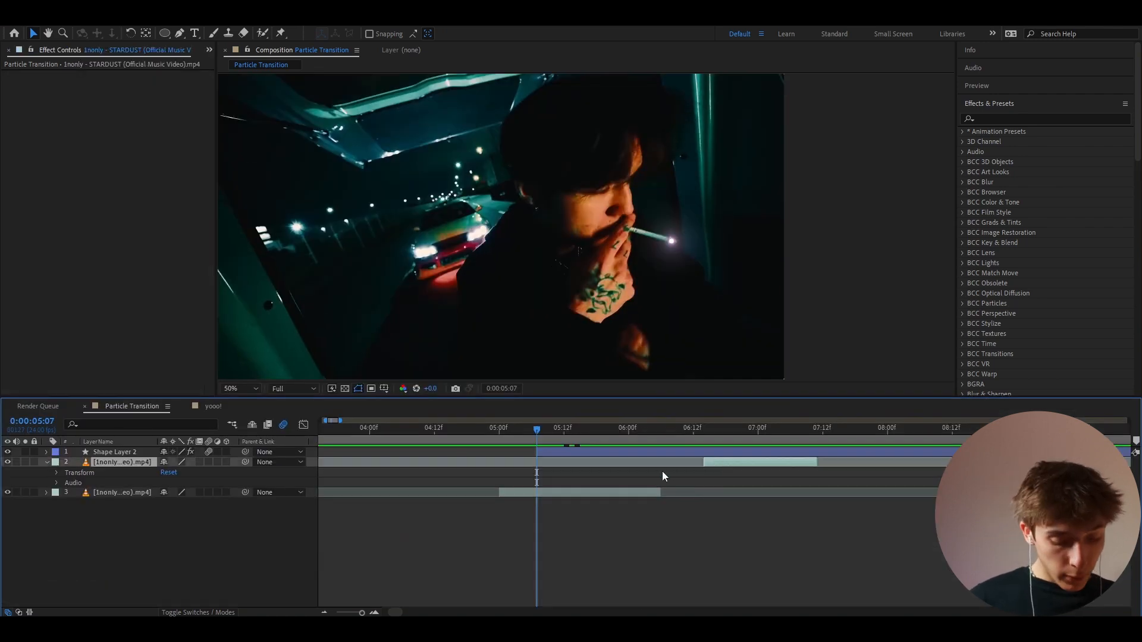
key("ctrl+alt+y")
key("ctrl+space")
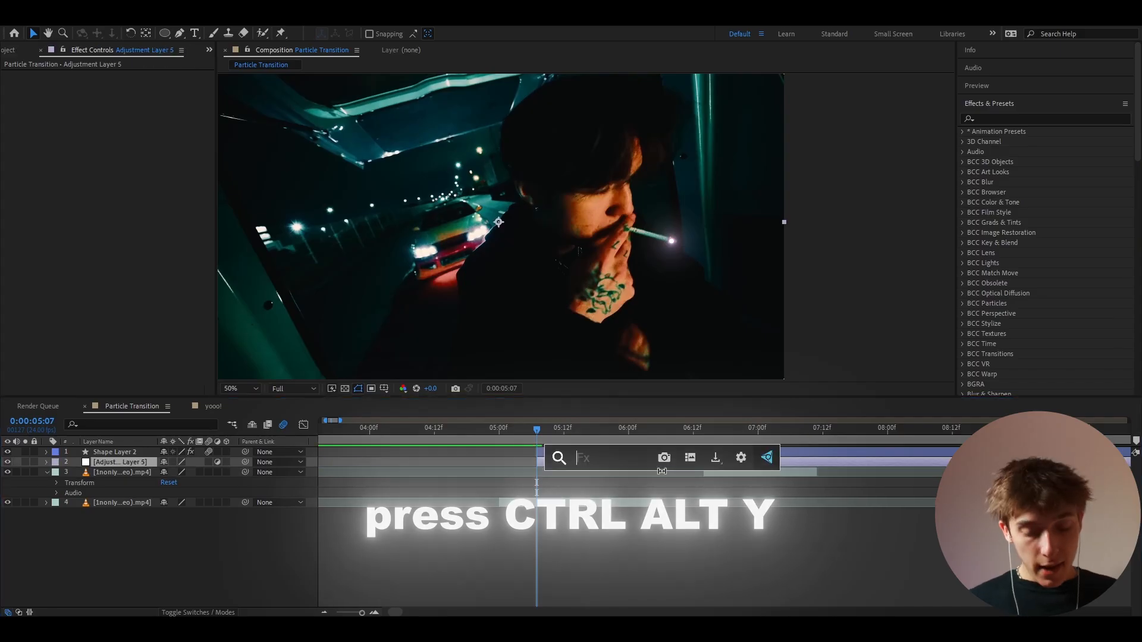
type("s_hot")
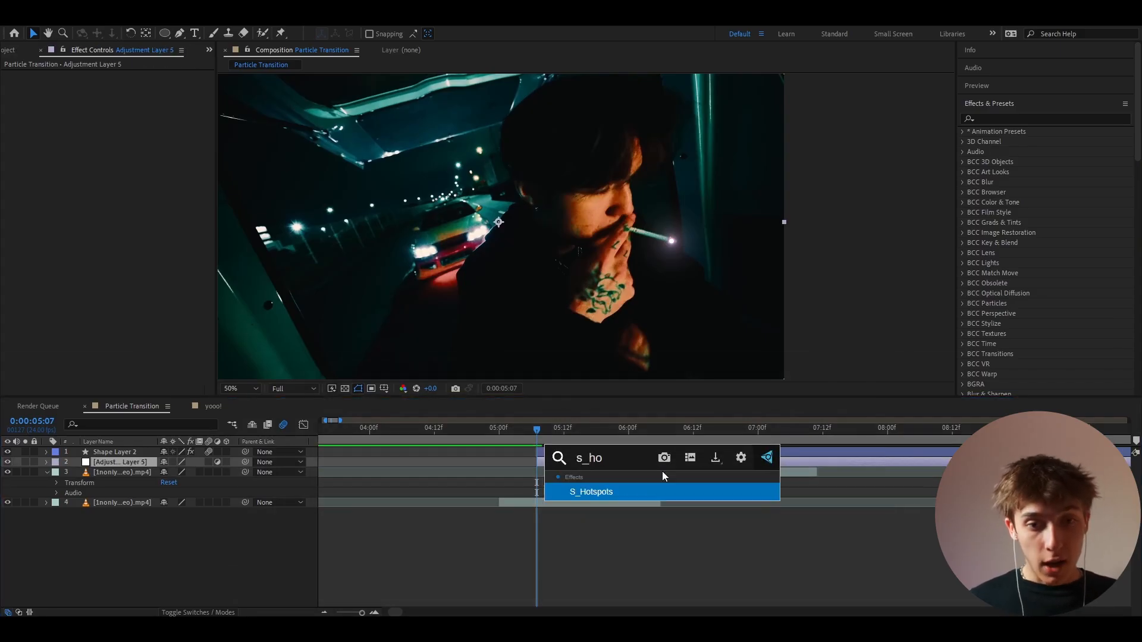
left_click(627, 494)
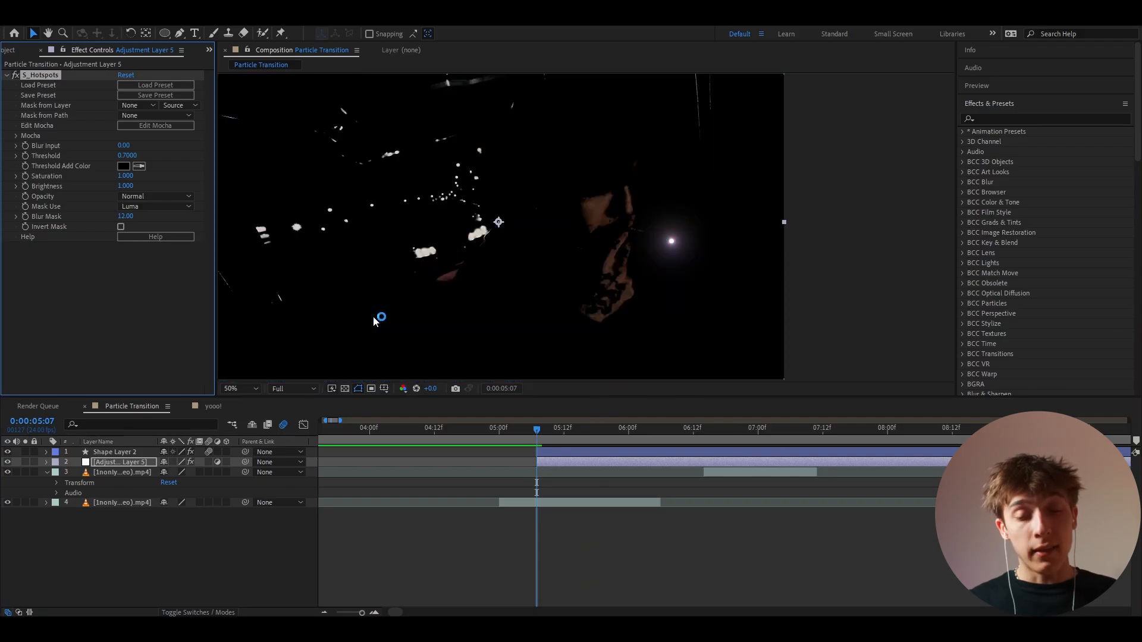
left_click_drag(312, 339, 373, 358)
key("ctrl+space")
type("luma")
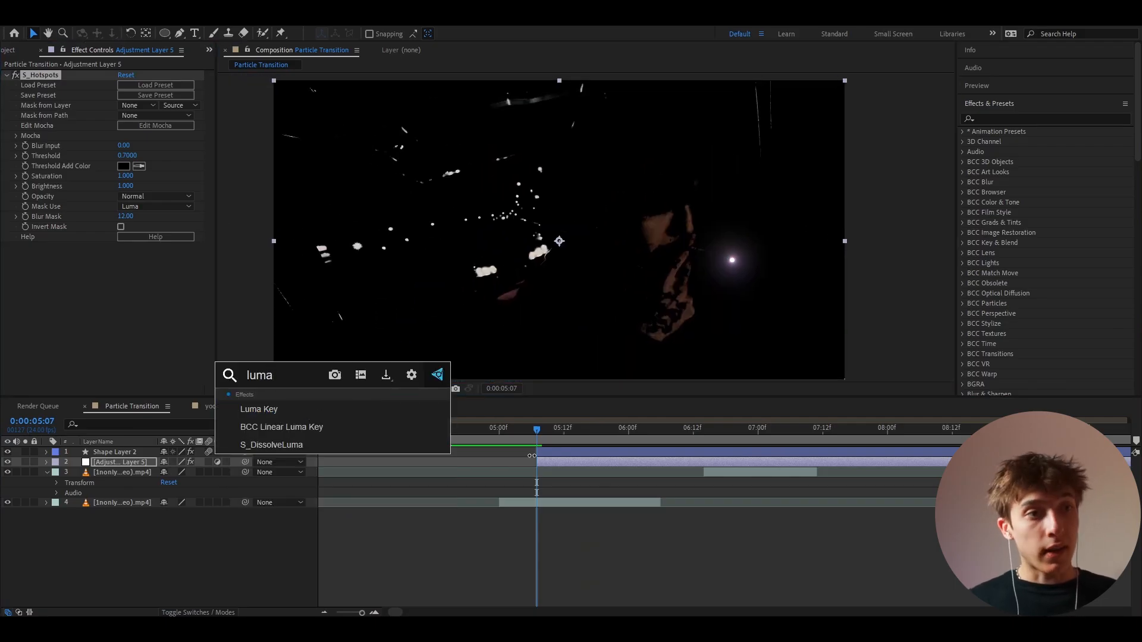
left_click(573, 466)
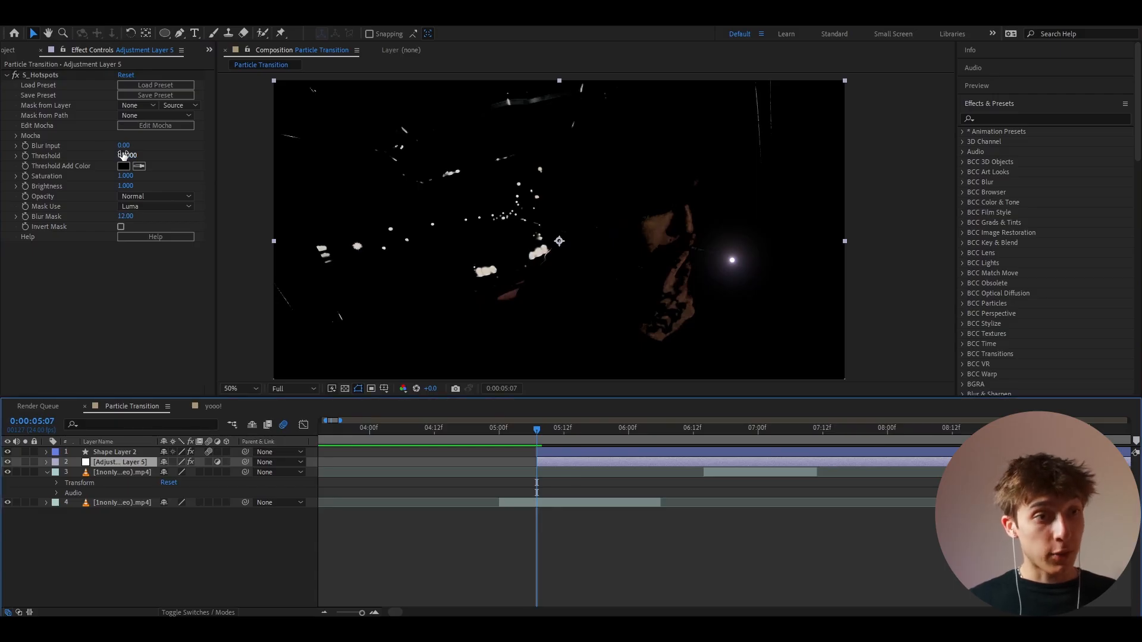
- Keyframe S_Hotspots' Threshold on the adjustment layer at 0 at 0:00:05:07 and at 1 at 0:00:05:20
left_click_drag(123, 156, 74, 161)
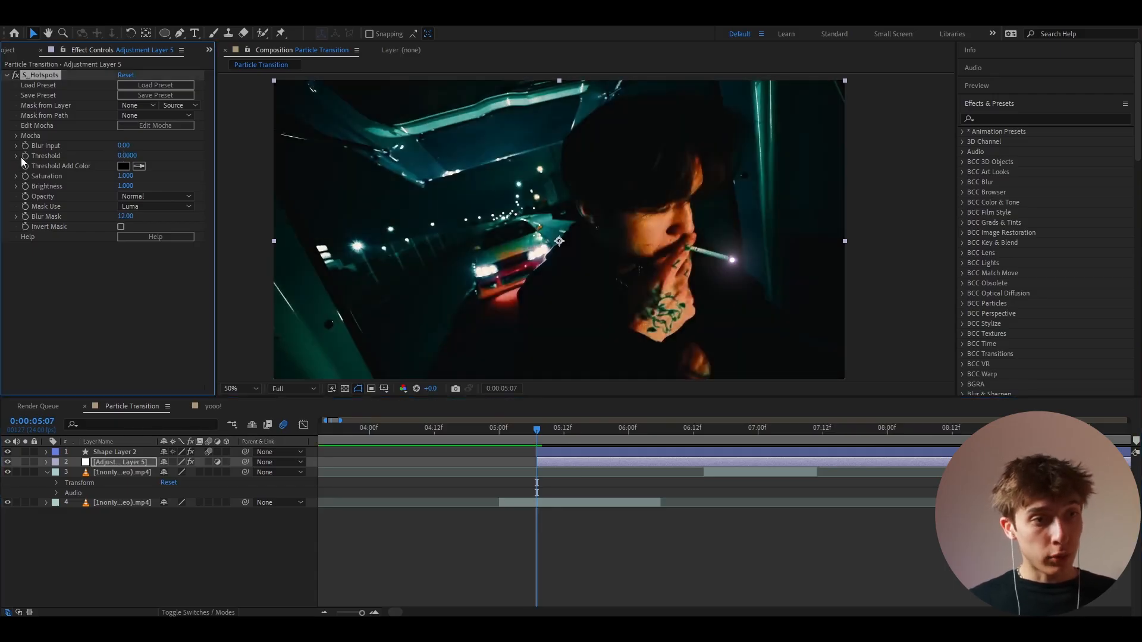
scroll(635, 515, "up", 1)
left_click_drag(457, 431, 581, 430)
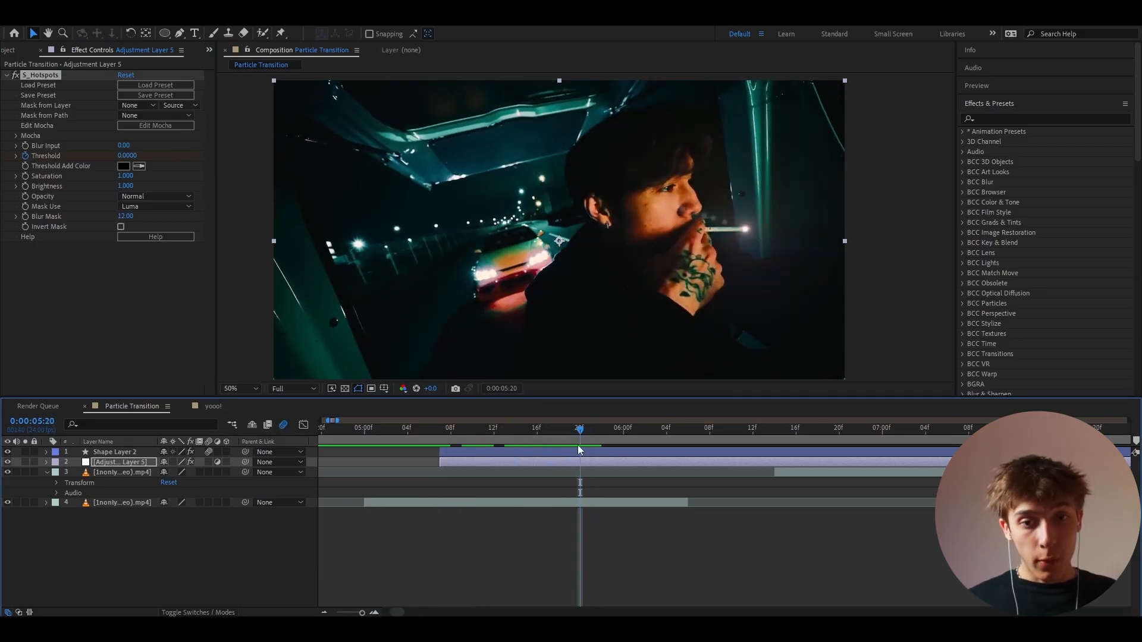
left_click(128, 155)
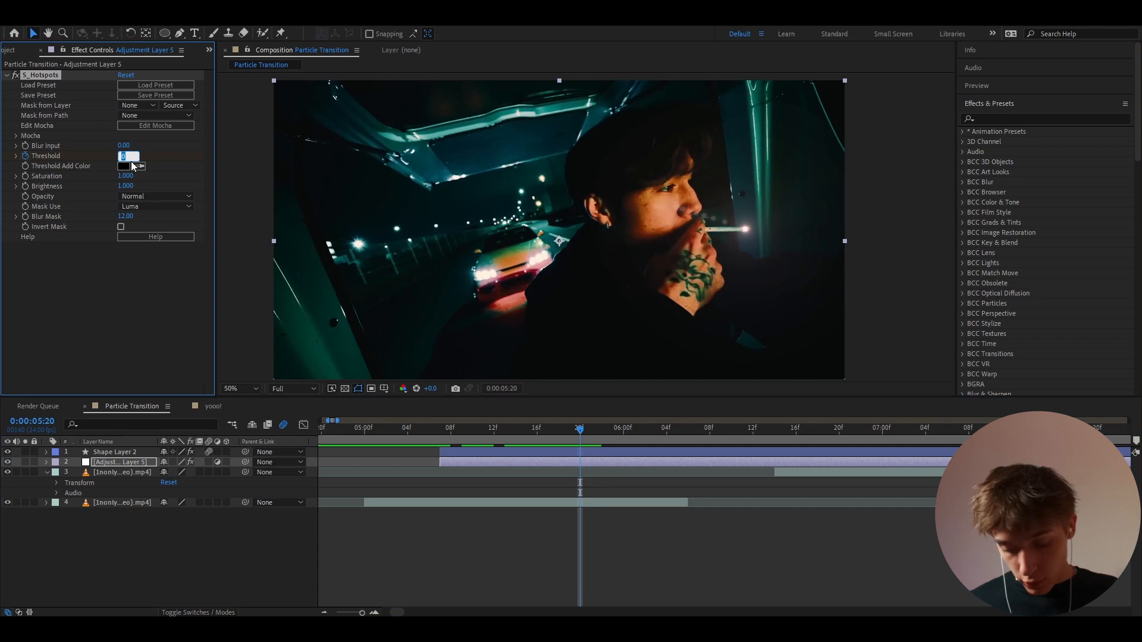
type("1")
key("Return")
key("u")
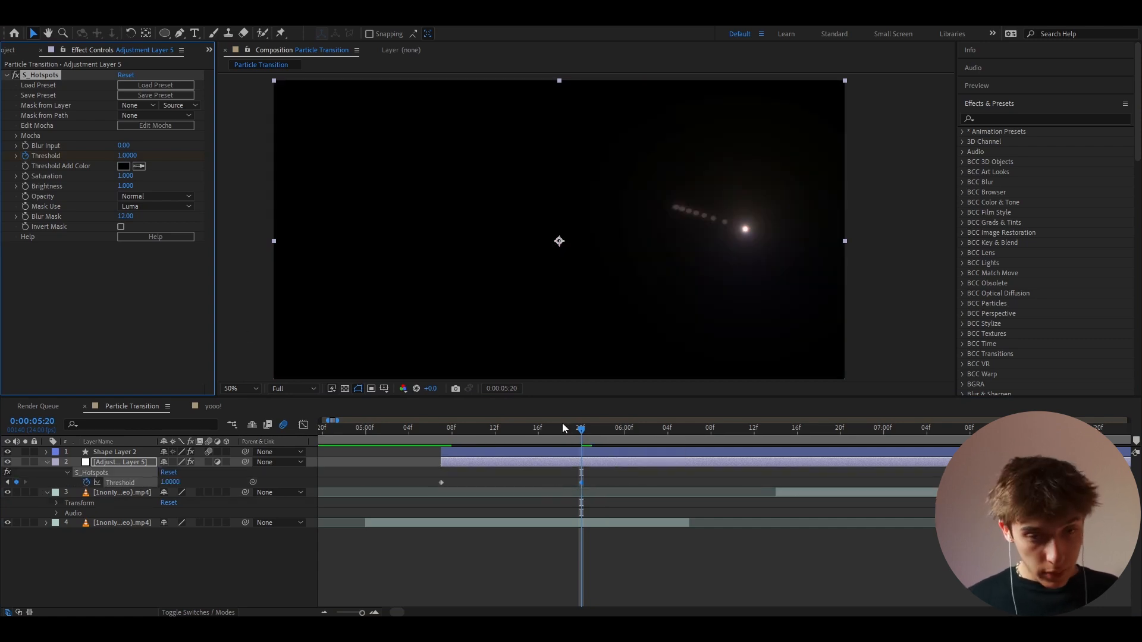
- Apply CC Vignette to the adjustment layer and keyframe its Amount at 950 at 0:00:05:20
key("ctrl+space")
type("cc vig")
key("Return")
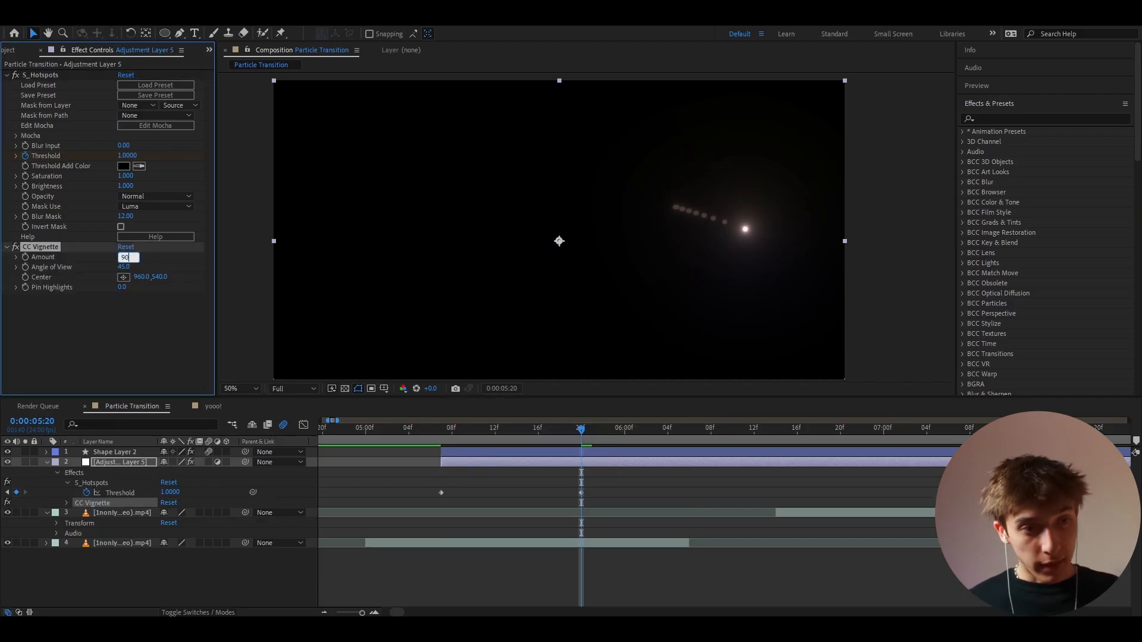
key("Return")
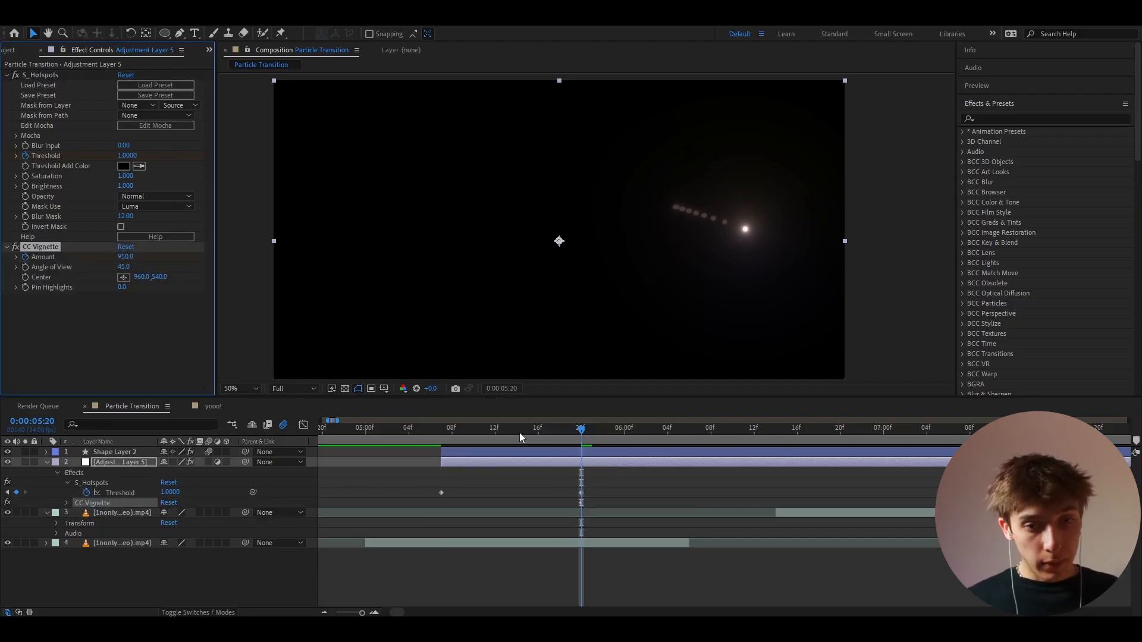
- Keyframe CC Vignette's Amount on the adjustment layer at 0 at 0:00:05:07
left_click(438, 429)
left_click(127, 257)
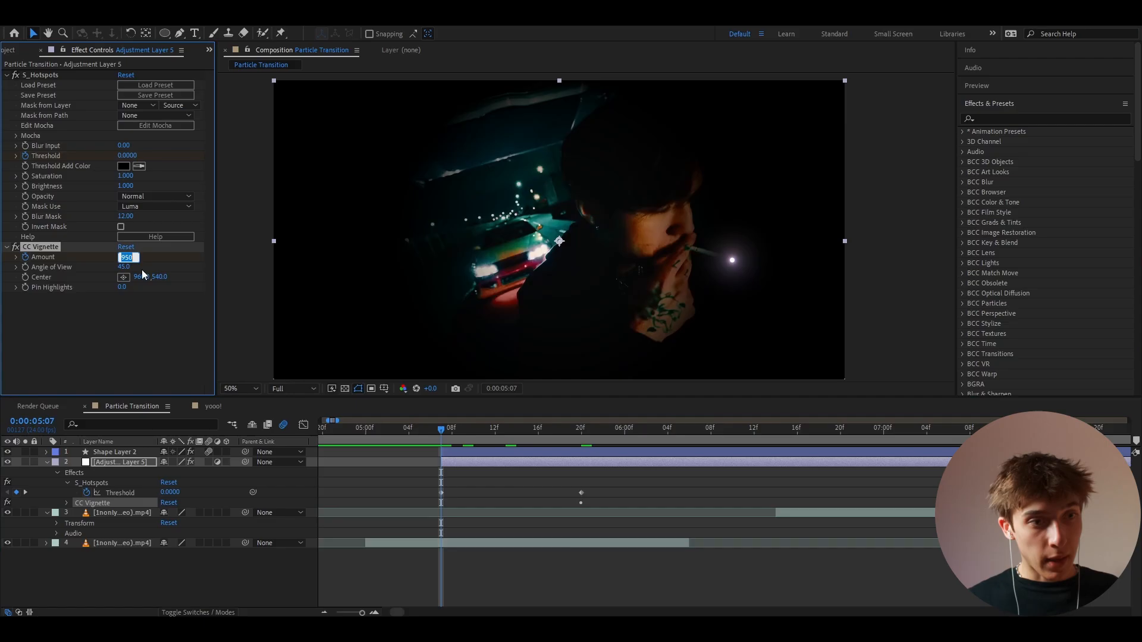
type("0")
key("Return")
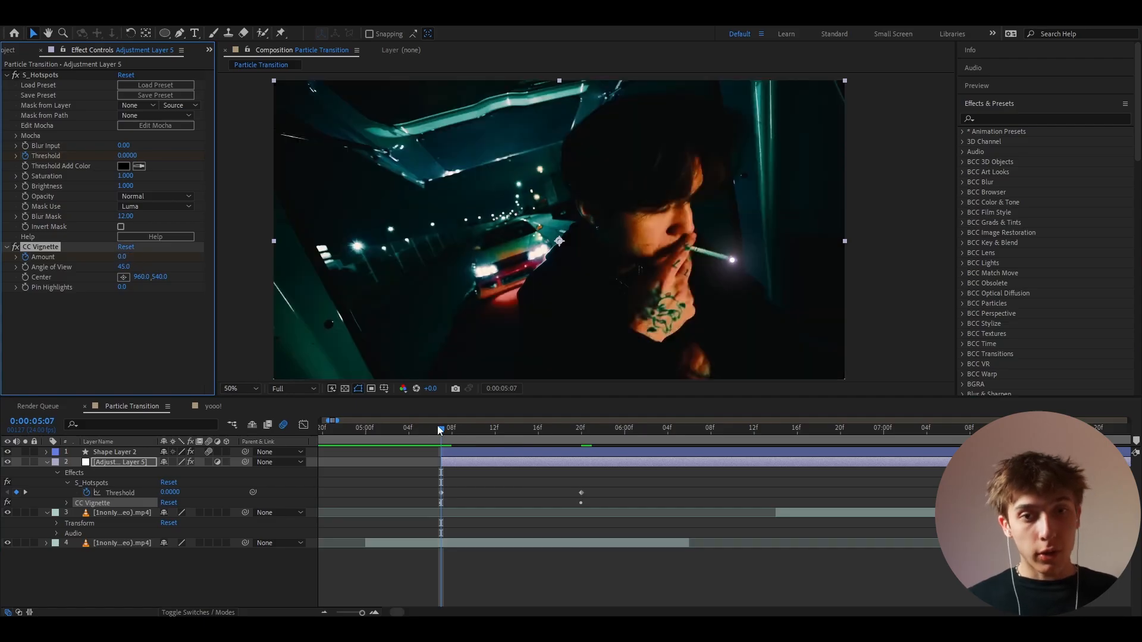
- Reveal the adjustment layer's keyframes and add hold-point keyframes for Threshold and Amount at 0:00:06:14, keeping 1 and 950
left_click_drag(437, 426, 776, 444)
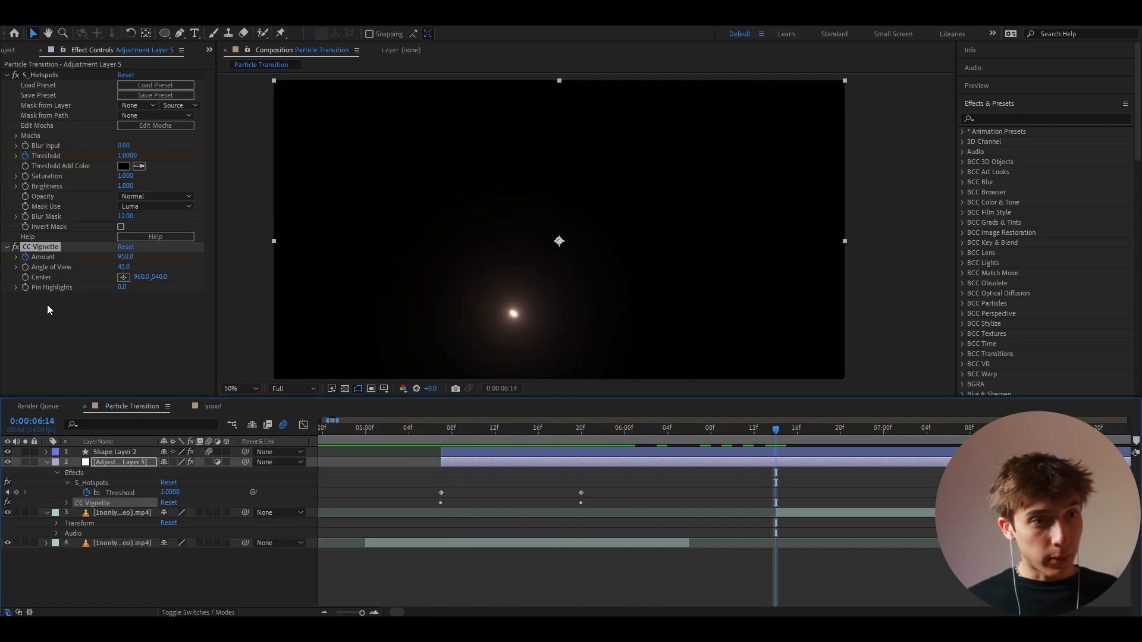
key("u")
key("u")
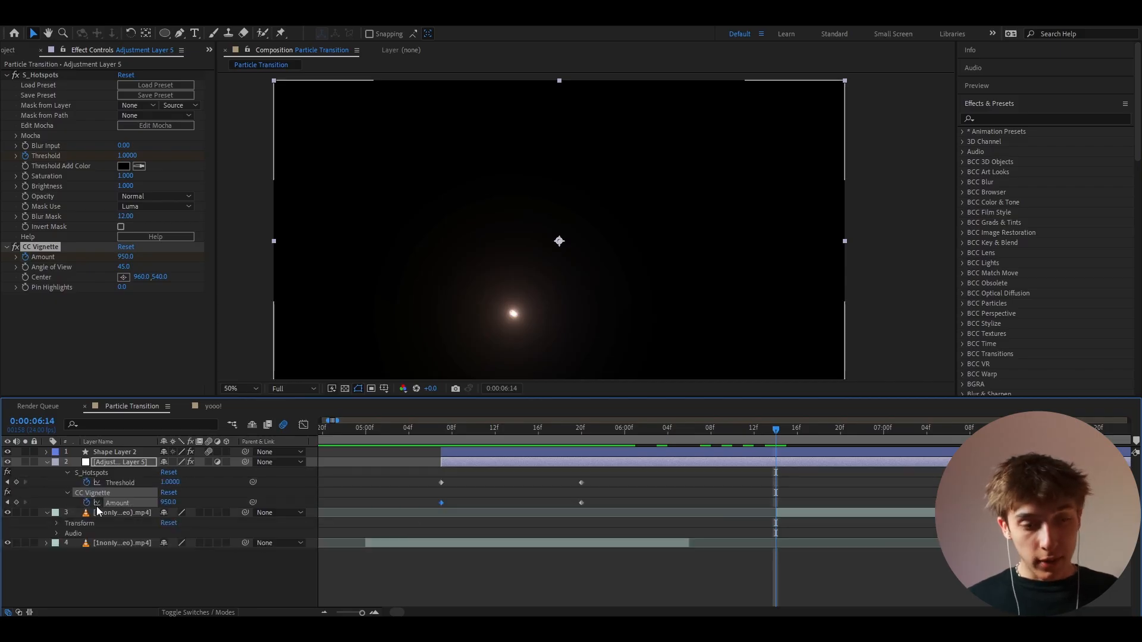
left_click(16, 482)
left_click(16, 502)
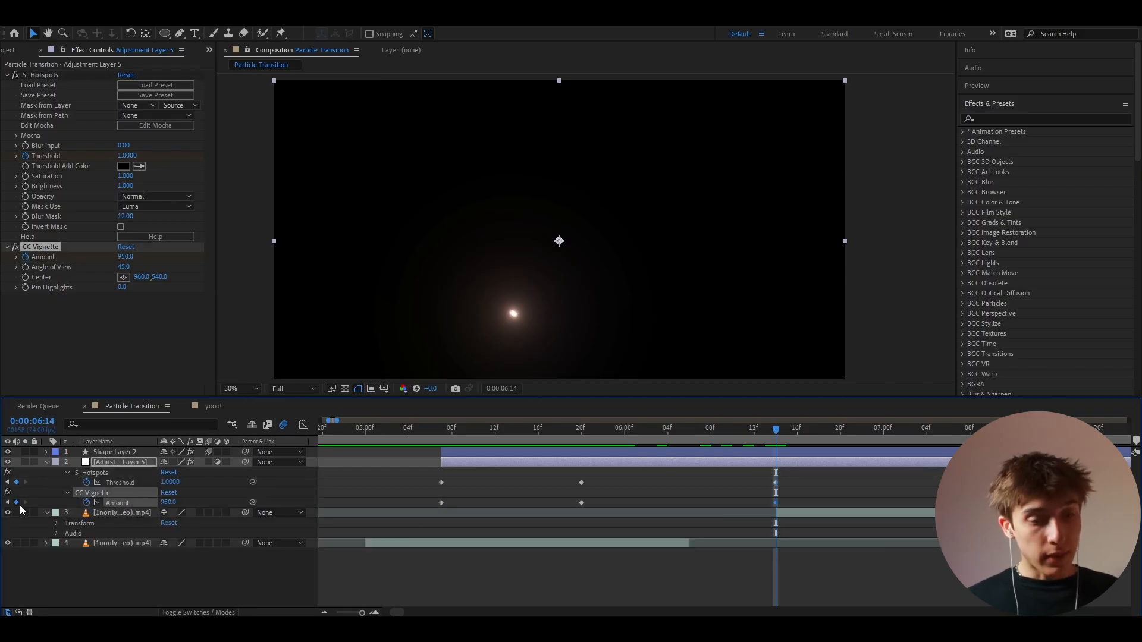
- Keyframe both S_Hotspots' Threshold and CC Vignette's Amount at 0 at 0:00:07:02
left_click_drag(775, 429, 909, 444)
left_click(884, 462)
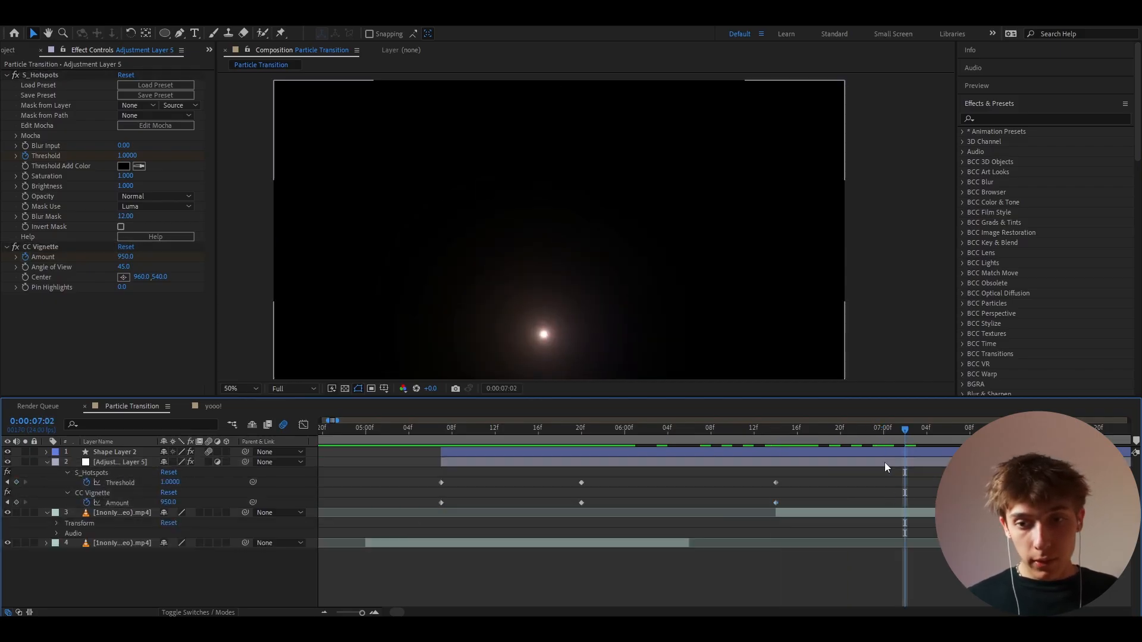
left_click(170, 482)
type("0")
key("Return")
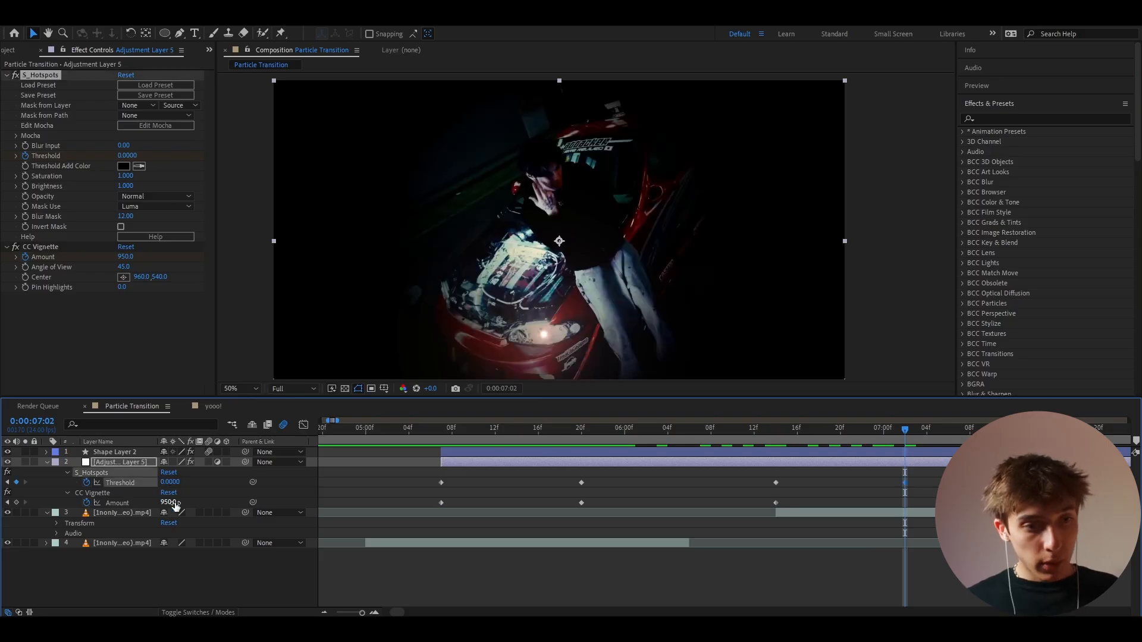
key("Return")
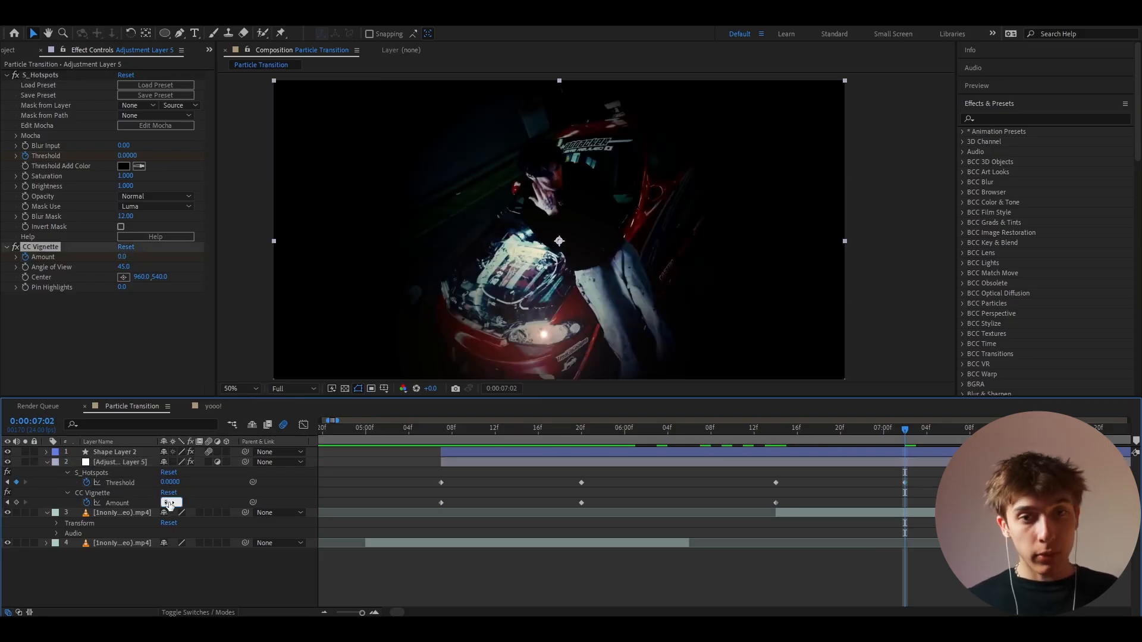
- Apply Easy Ease to all Threshold and Amount keyframes on the adjustment layer
left_click(452, 429)
left_click_drag(428, 476, 938, 504)
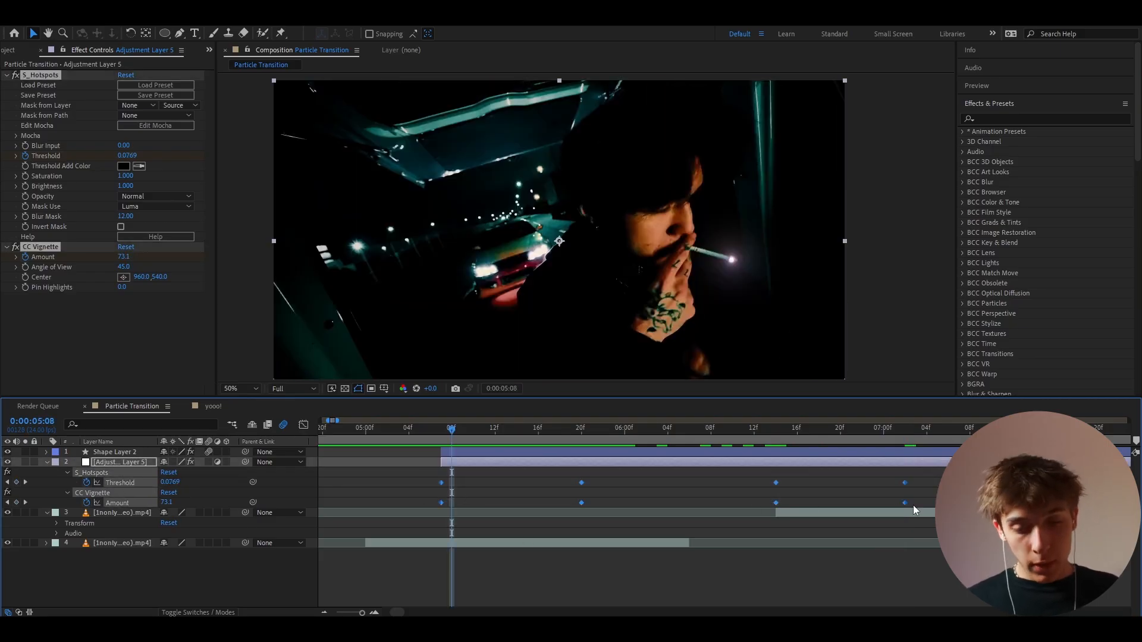
key("F9")
- Shape the Amount speed graph so the first change peaks shortly before 0:00:05:20 and the second starts abruptly at 0:00:06:14
left_click(295, 428)
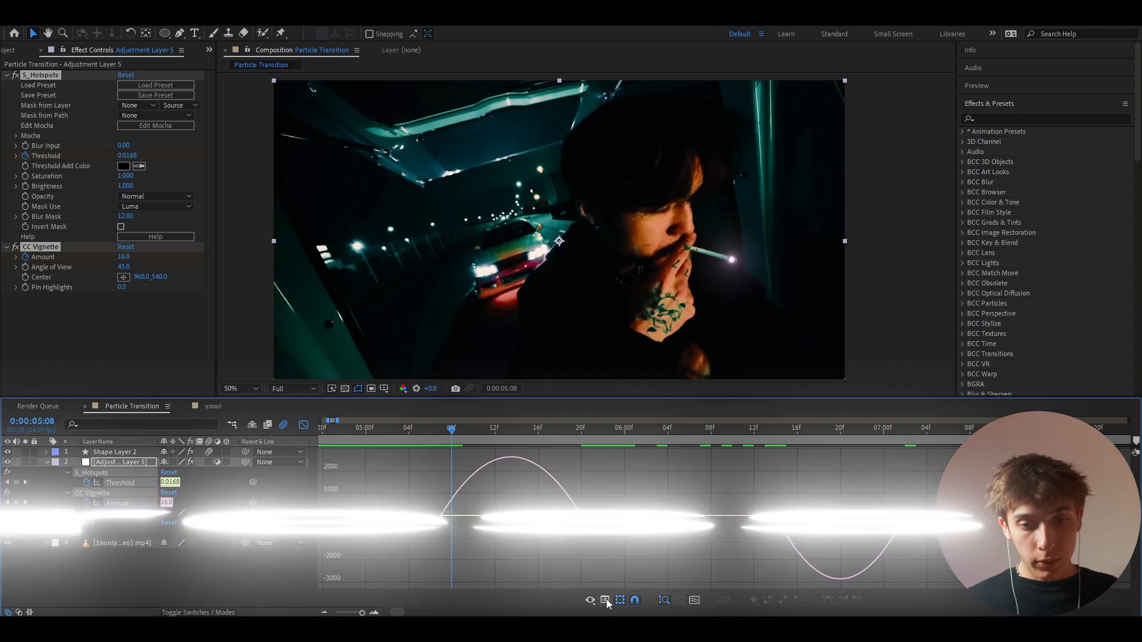
left_click(590, 600)
left_click(442, 517)
left_click(441, 516)
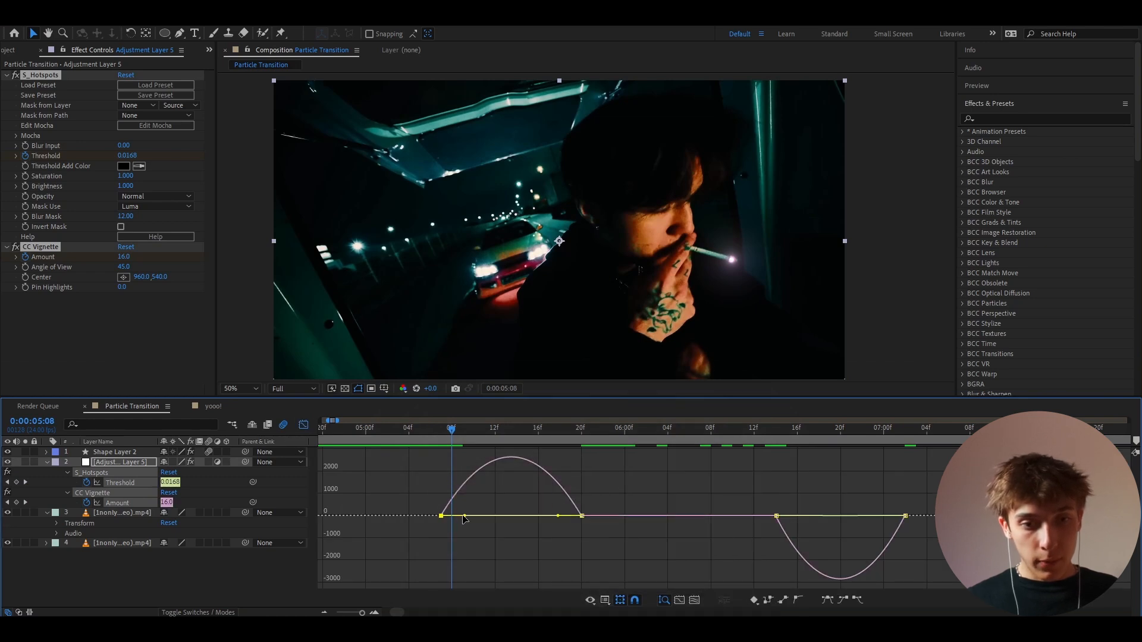
left_click_drag(466, 517, 529, 519)
left_click(776, 543)
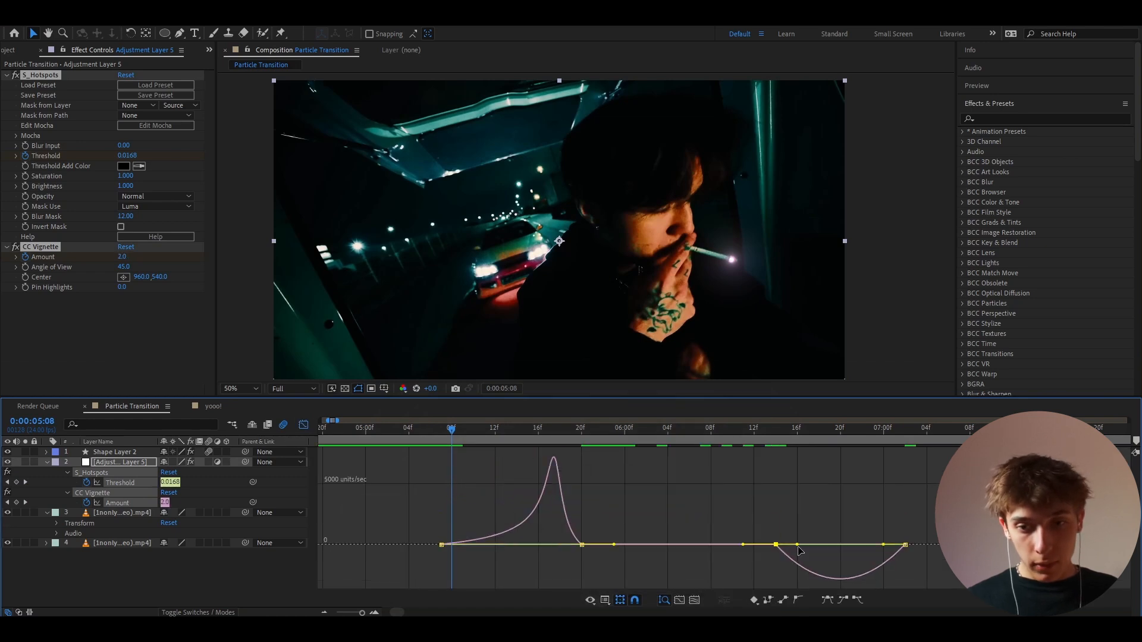
left_click_drag(798, 545, 776, 546)
left_click(304, 425)
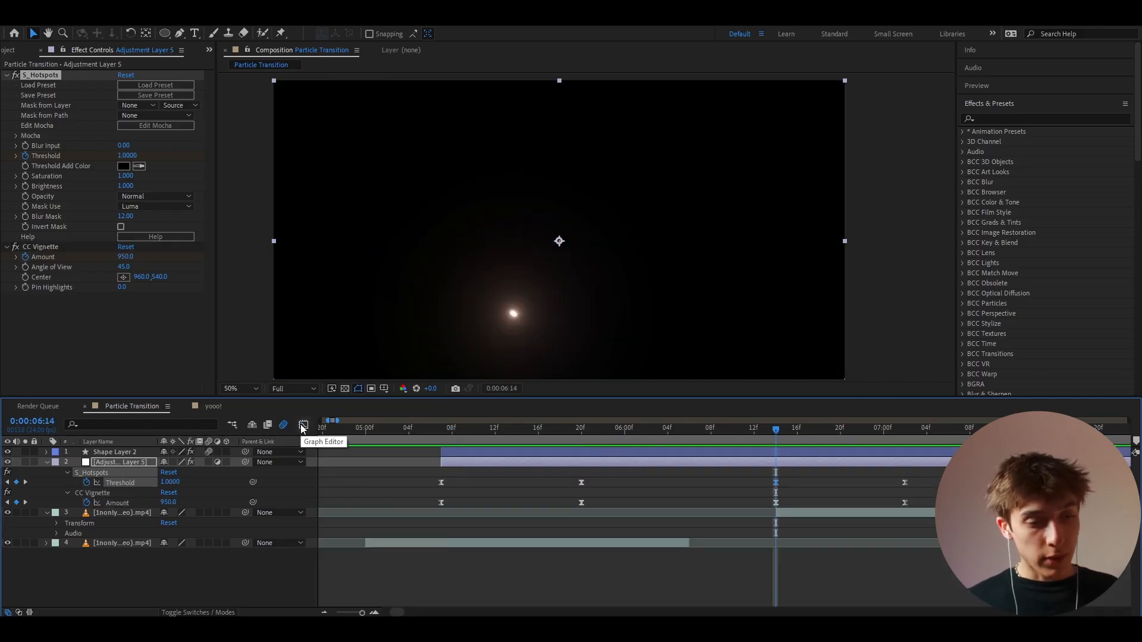
- Shape the Threshold value graph so it falls steeply right after 0:00:06:14 and levels out gradually towards 0
left_click(304, 426)
left_click(605, 600)
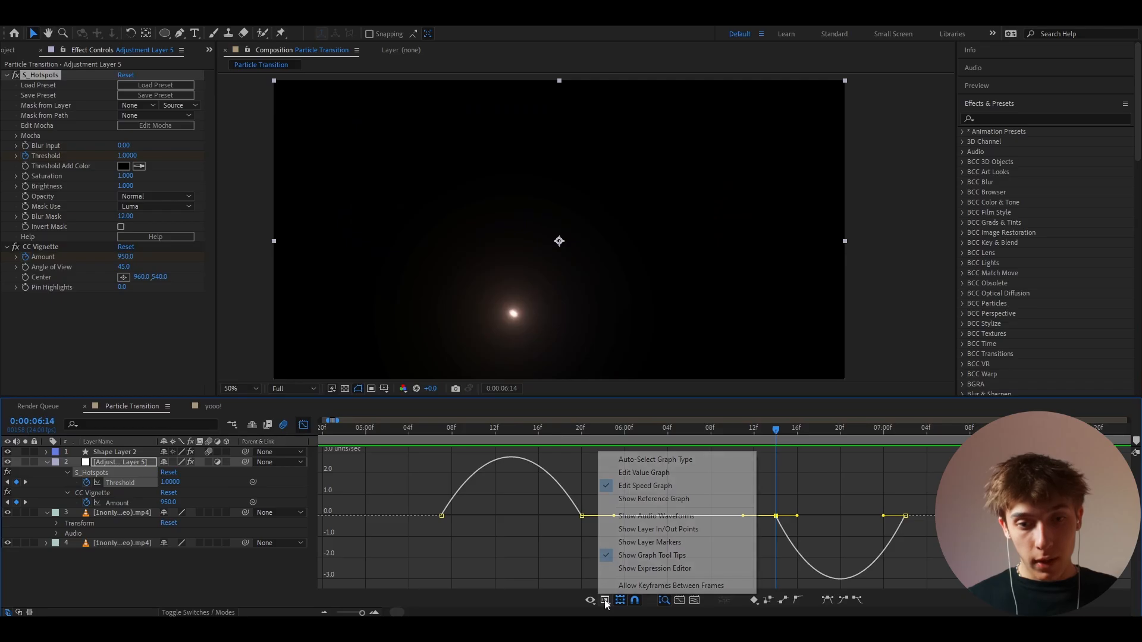
left_click(630, 471)
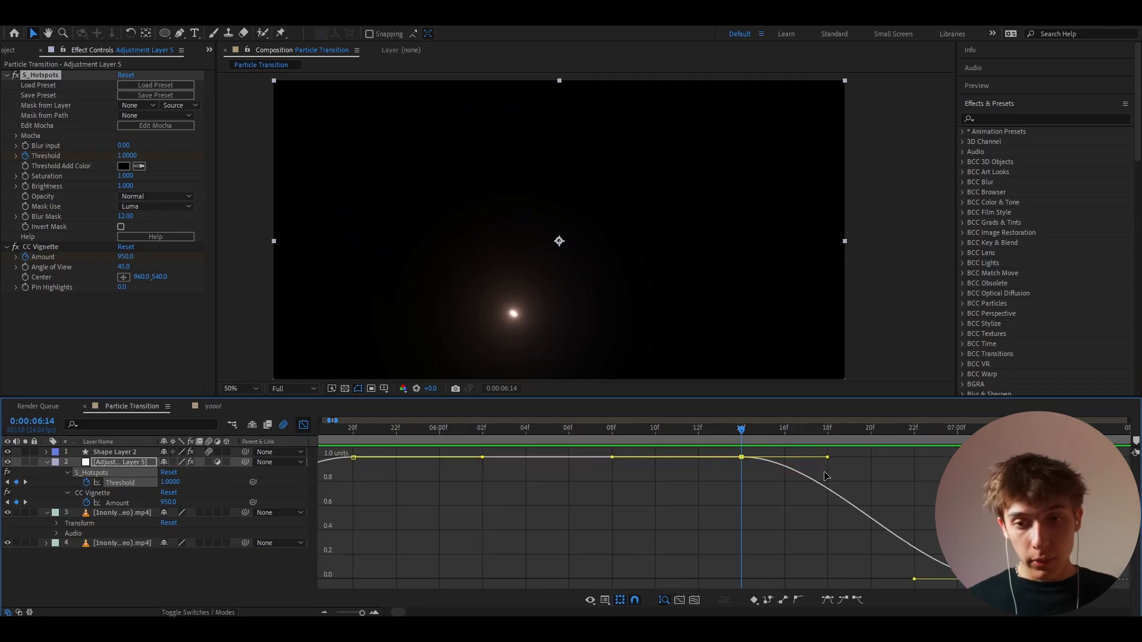
left_click_drag(827, 457, 757, 552)
left_click_drag(914, 579, 872, 573)
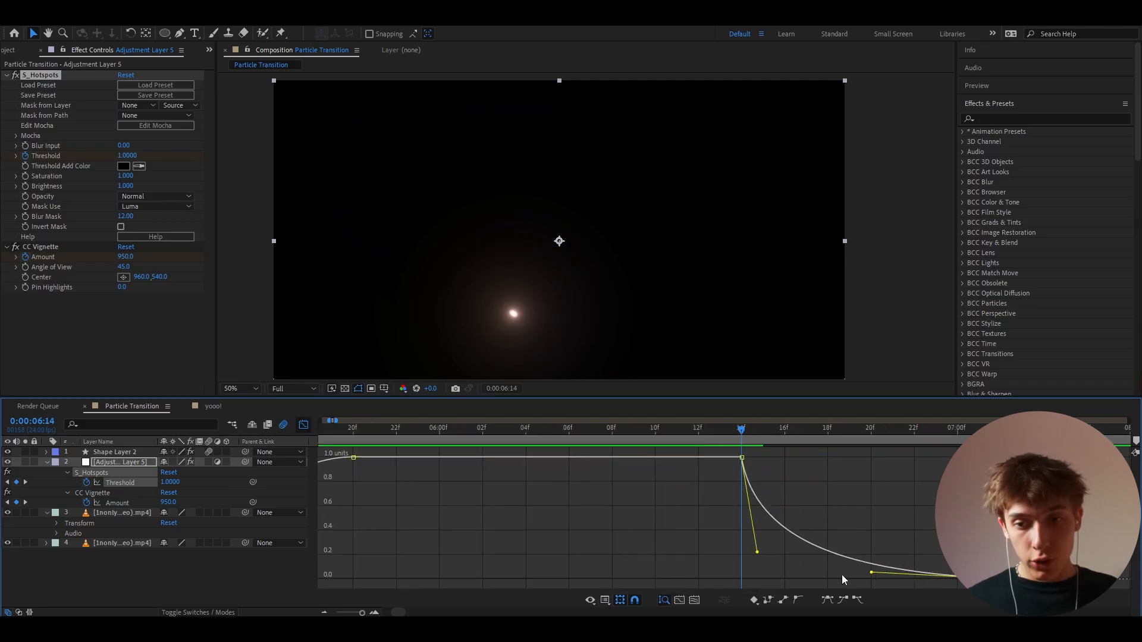
- Shape the Amount value graph with the same steep drop right after the 0:00:06:14 keyframe
key("shift+F3")
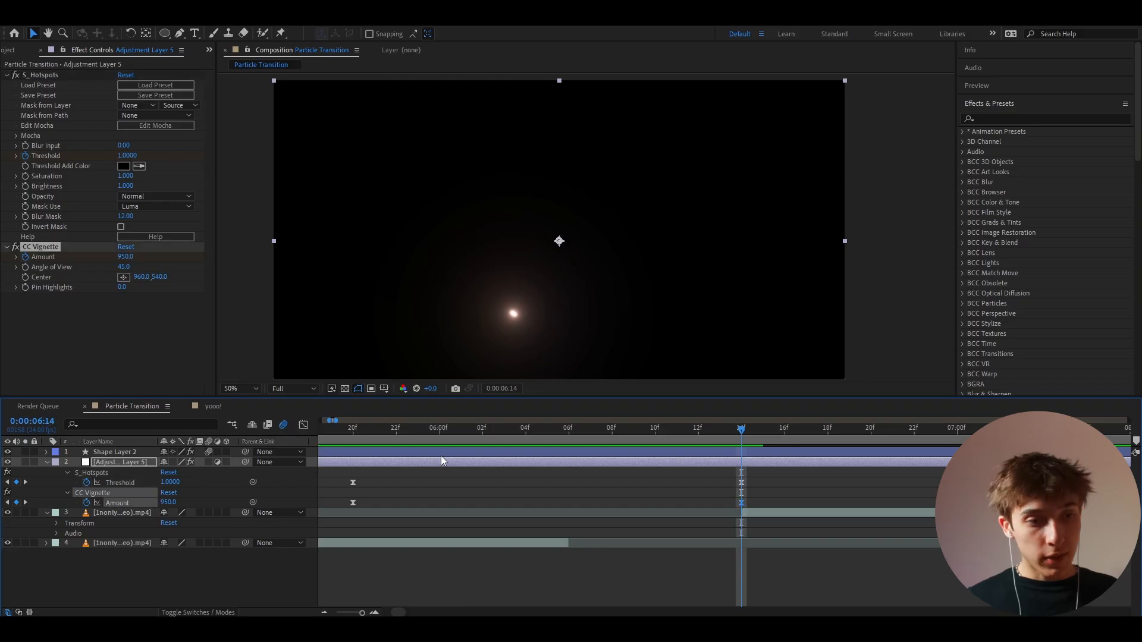
key("shift+F3")
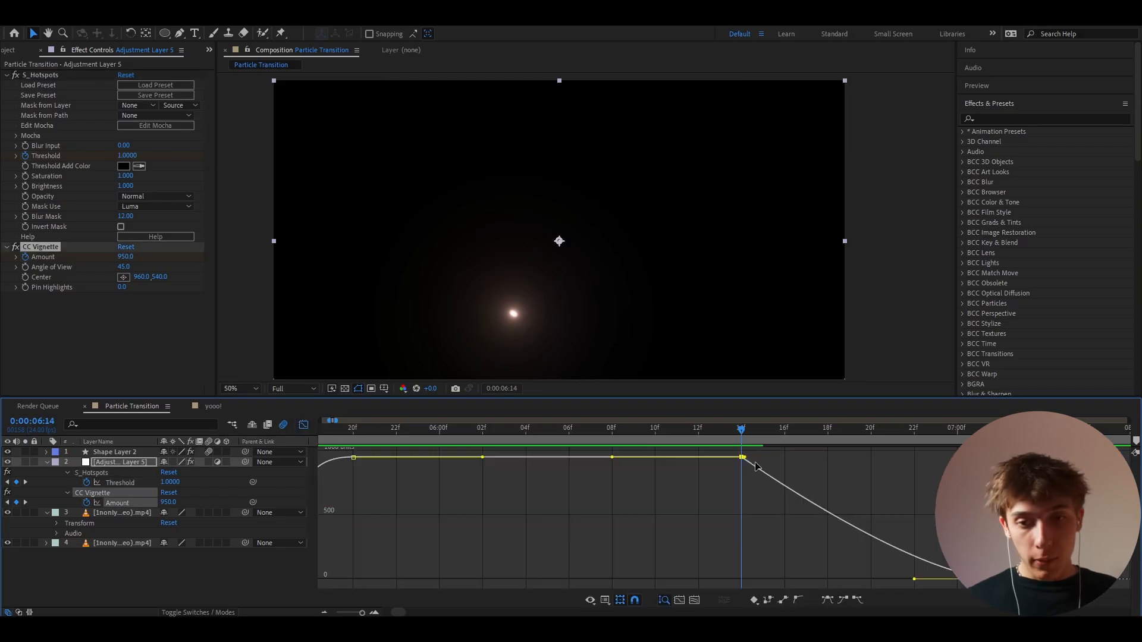
left_click_drag(755, 466, 761, 569)
key("shift+F3")
- Move the car clip to start at 0:00:06:15 and scrub through the transition around it
left_click(684, 424)
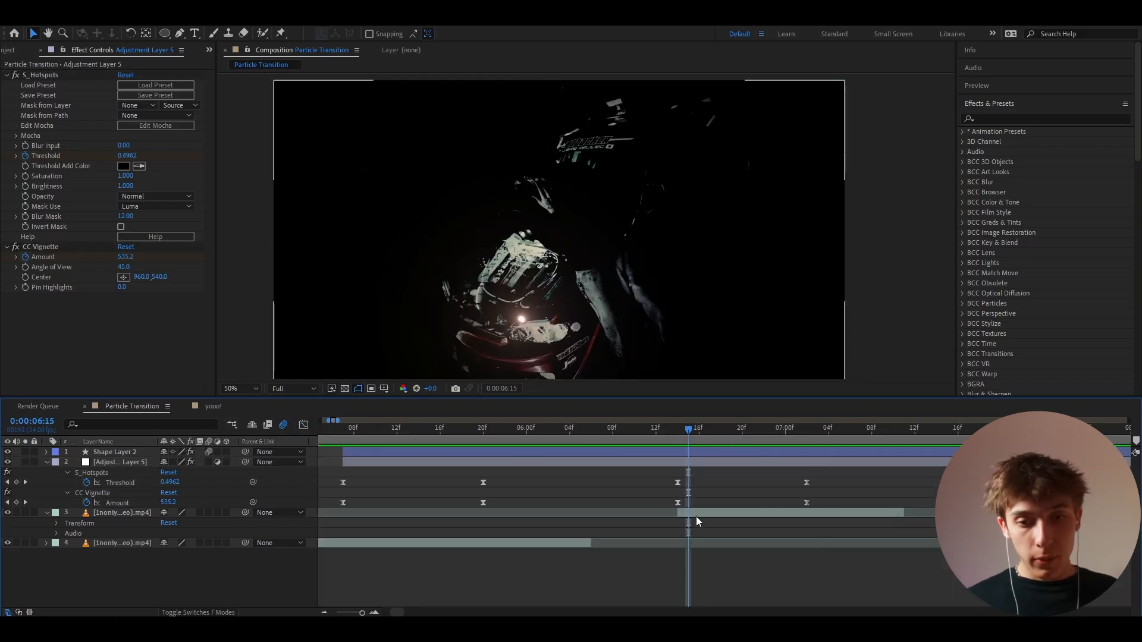
left_click(684, 512)
key("[")
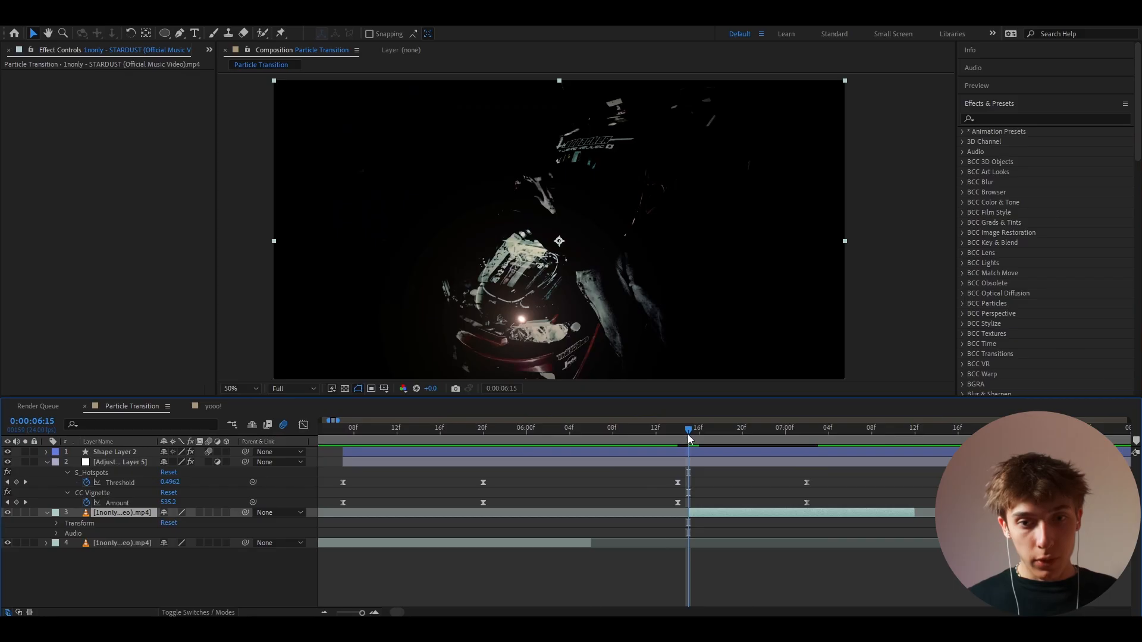
left_click_drag(688, 434, 578, 442)
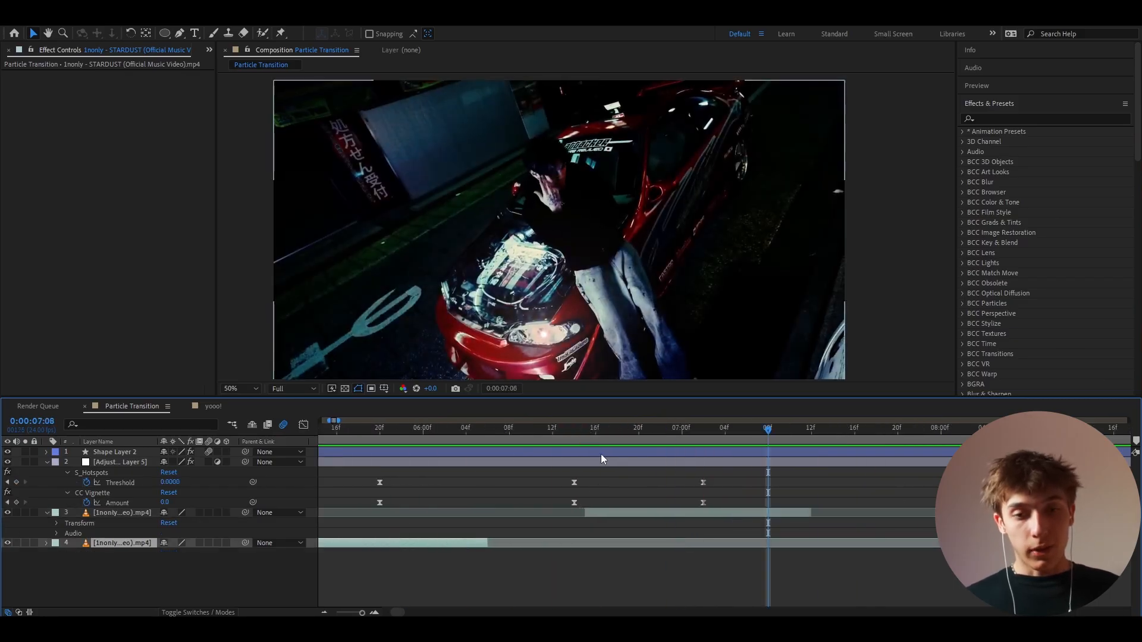
left_click(577, 428)
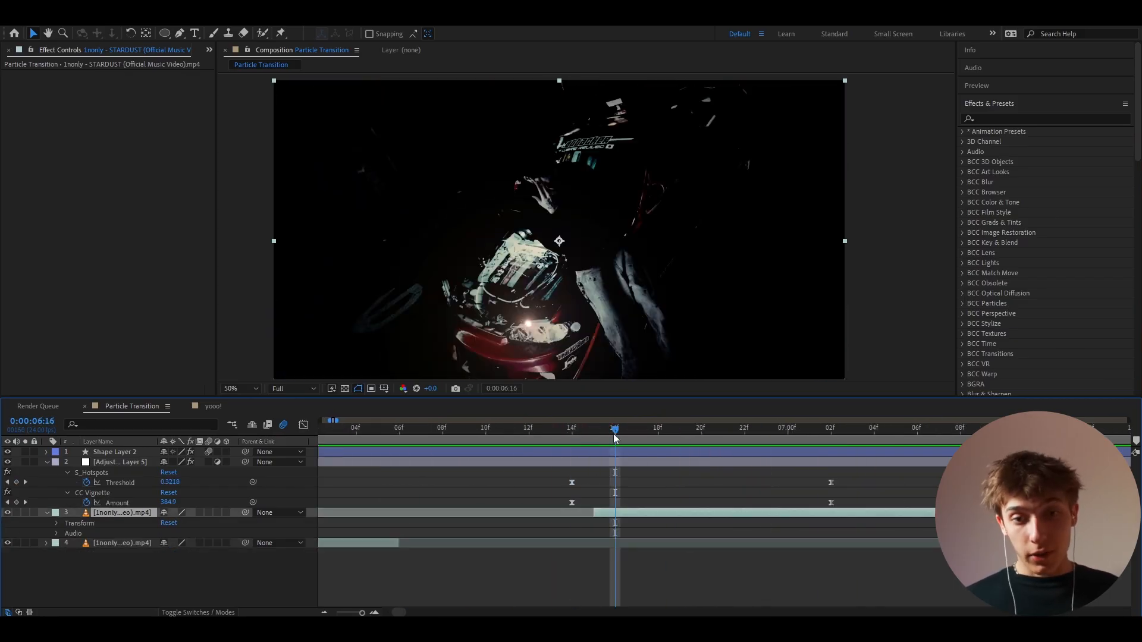
- Split Shape Layer 2 at 0:00:06:17 and set the scale of the new part to 239%
left_click(634, 427)
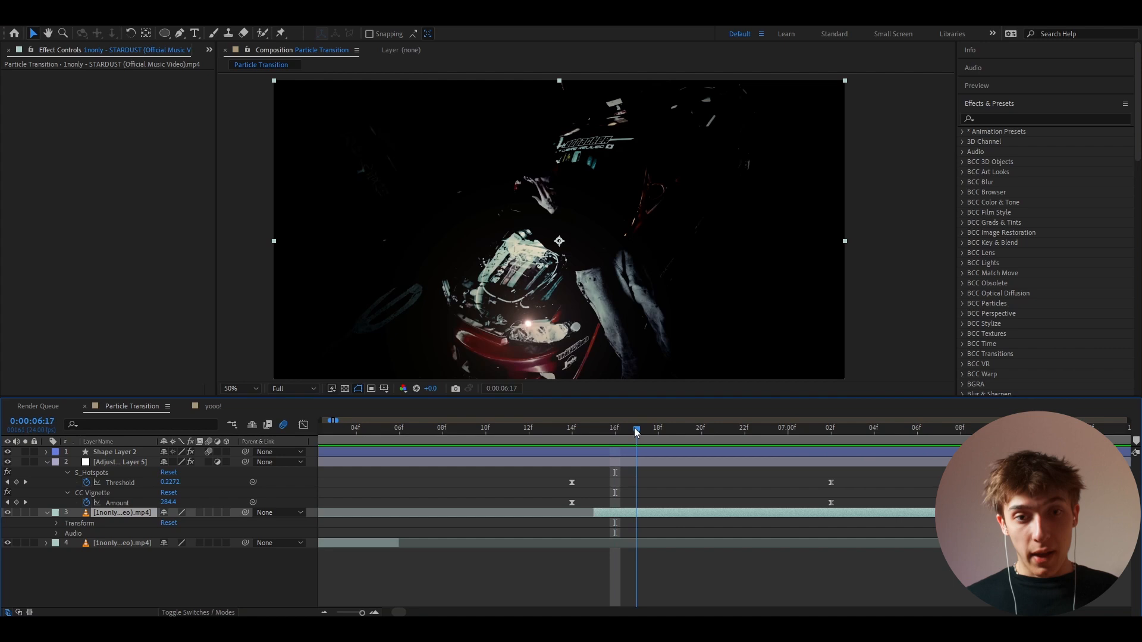
left_click(91, 455)
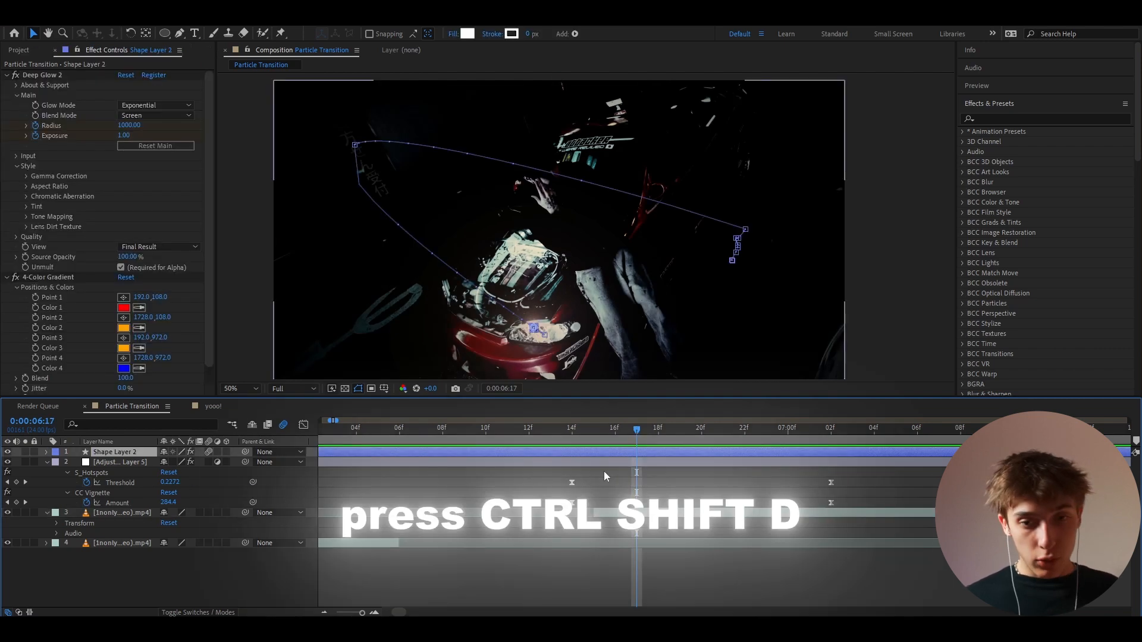
key("ctrl+shift+d")
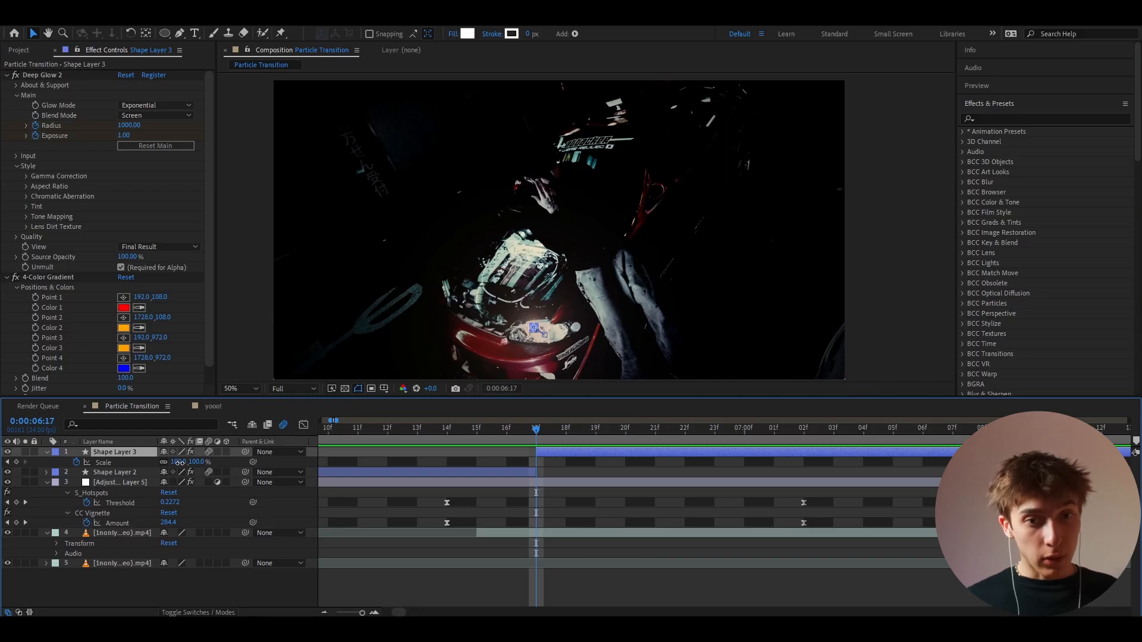
left_click_drag(178, 462, 262, 462)
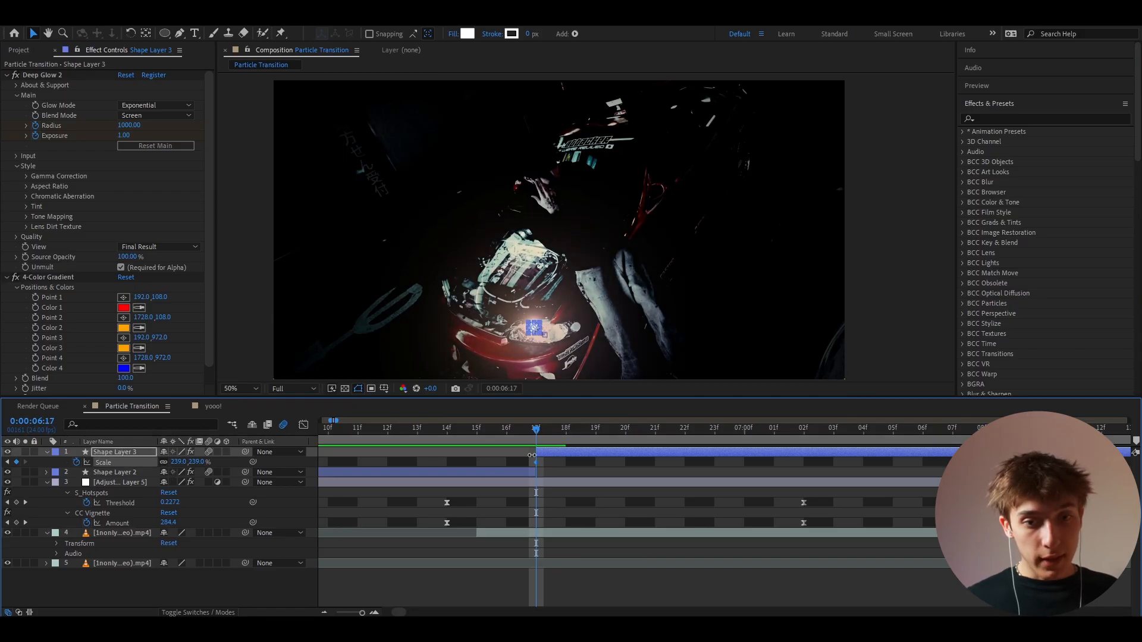
- Split the enlarged dot layer at 0:00:06:18 and set the scale of the new part to 395%
left_click(565, 435)
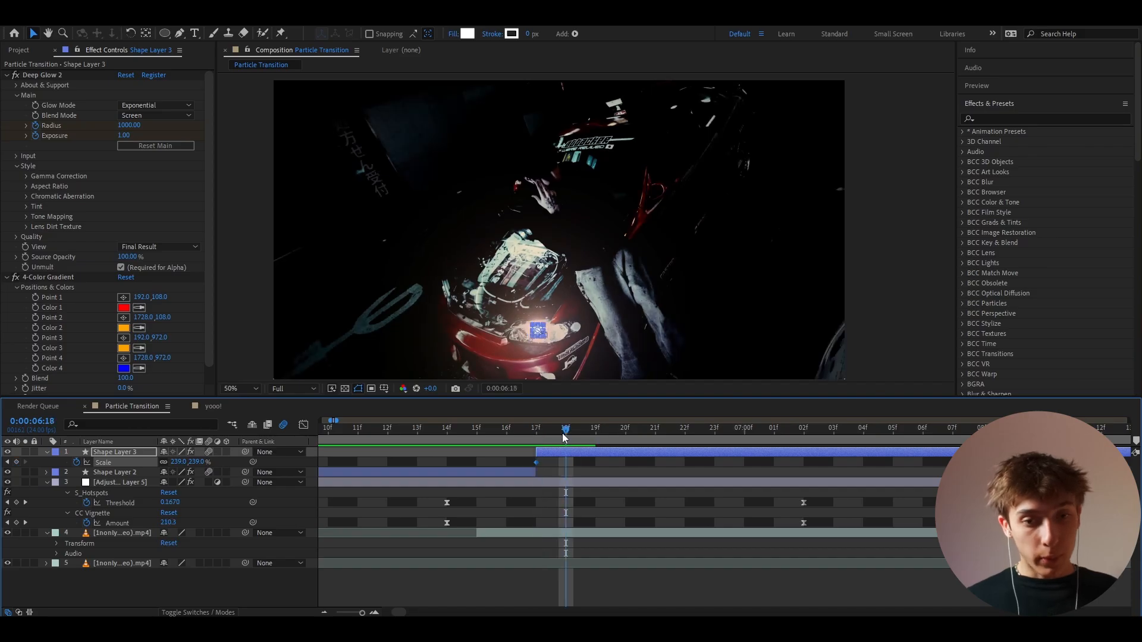
key("ctrl+shift+d")
left_click_drag(178, 461, 273, 465)
- Split the topmost dot layer at 0:00:06:19 and set the scale of the new part to 46%
left_click(596, 430)
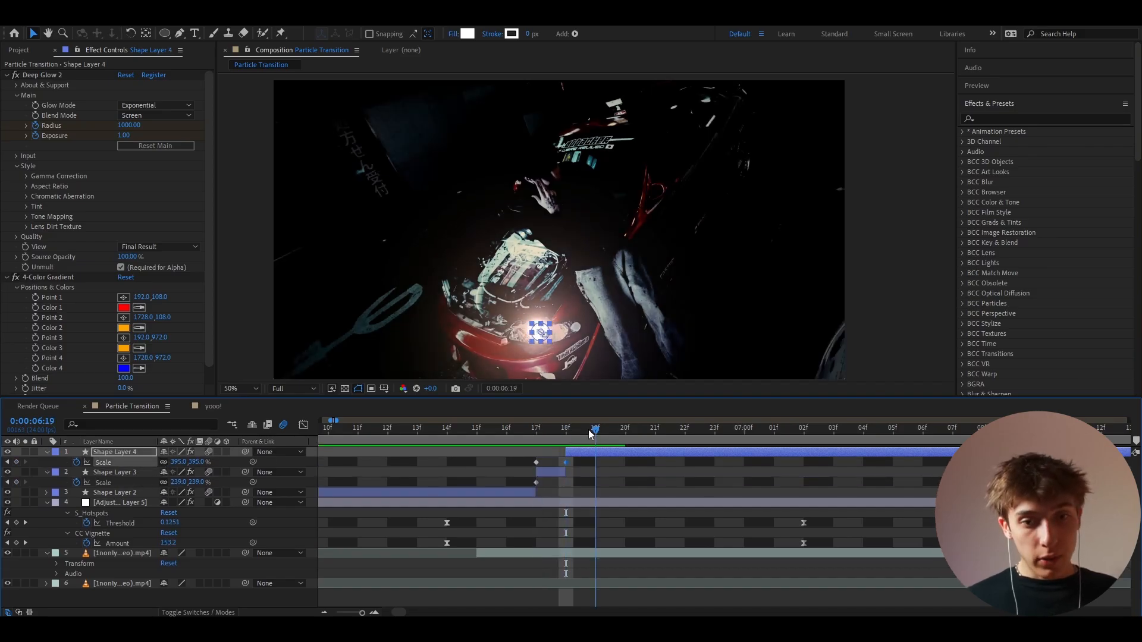
key("ctrl+shift+d")
left_click_drag(179, 461, 76, 486)
- Split the topmost dot layer at 0:00:06:20, delete the remaining part and play back the headlight flash
left_click(626, 432)
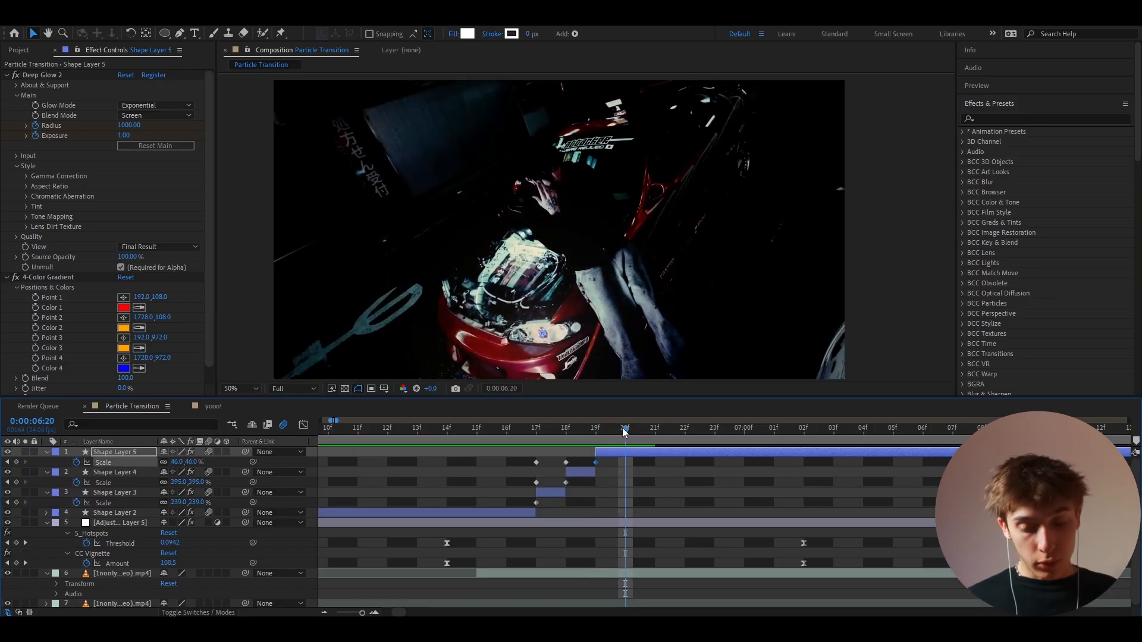
key("ctrl+shift+d")
key("Delete")
scroll(552, 475, "down", 2)
mouse_move(552, 434)
left_mouse_down()
mouse_move(494, 438)
mouse_move(559, 431)
left_mouse_up()
key("space")
key("space")
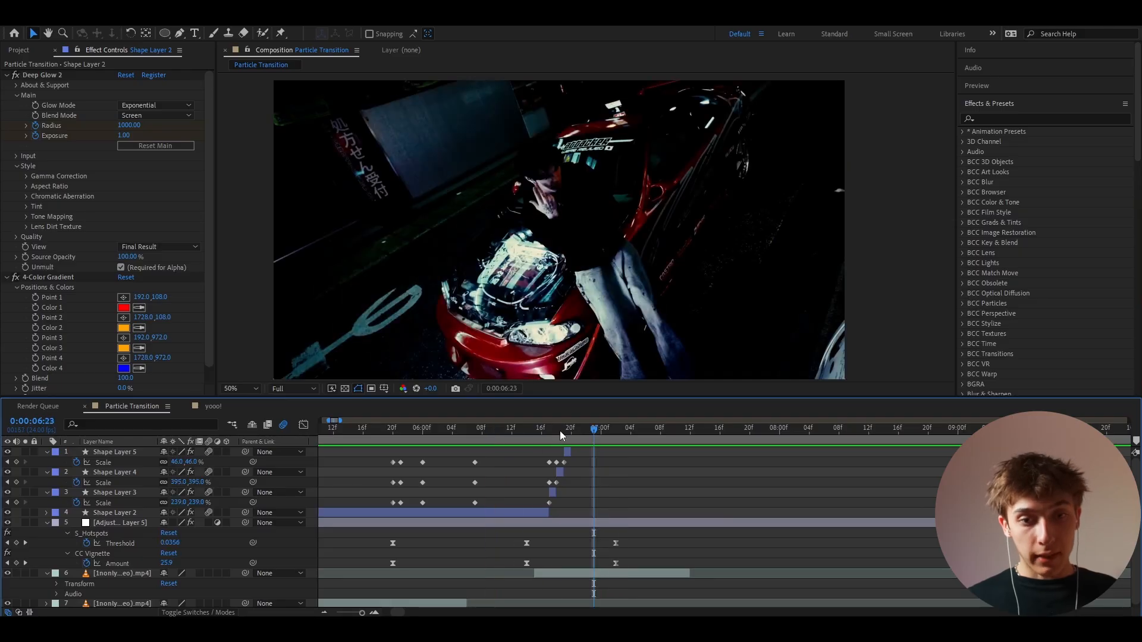
- Duplicate the one-frame dot layer scaled to 395% at 0:00:06:18 to strengthen the flash
left_click(558, 471)
key("ctrl+d")
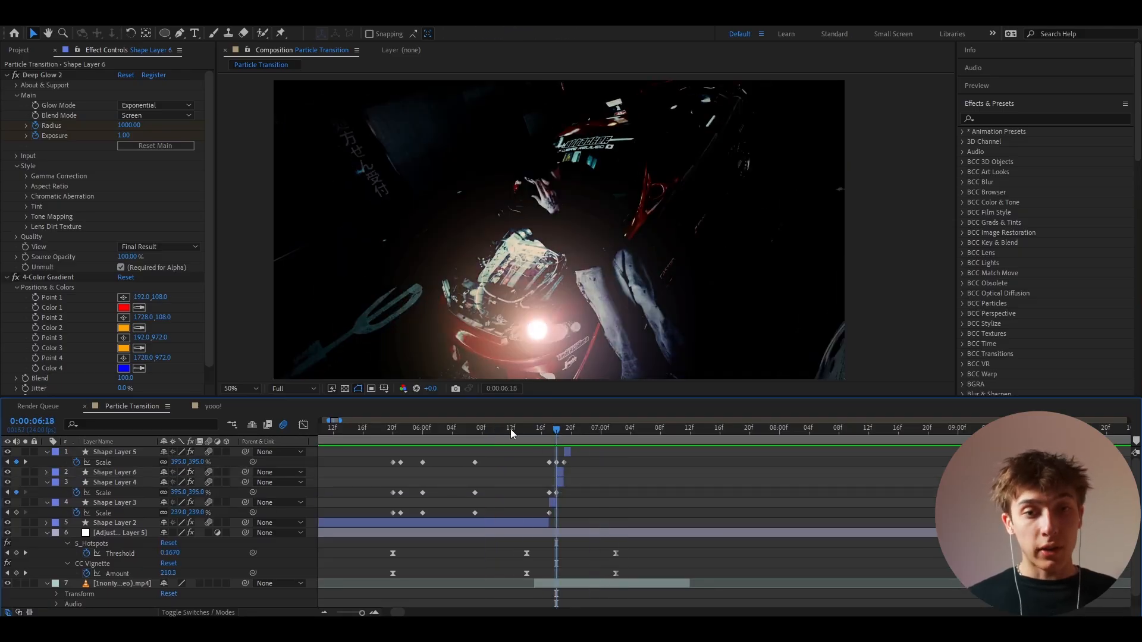
scroll(531, 493, "up", 1)
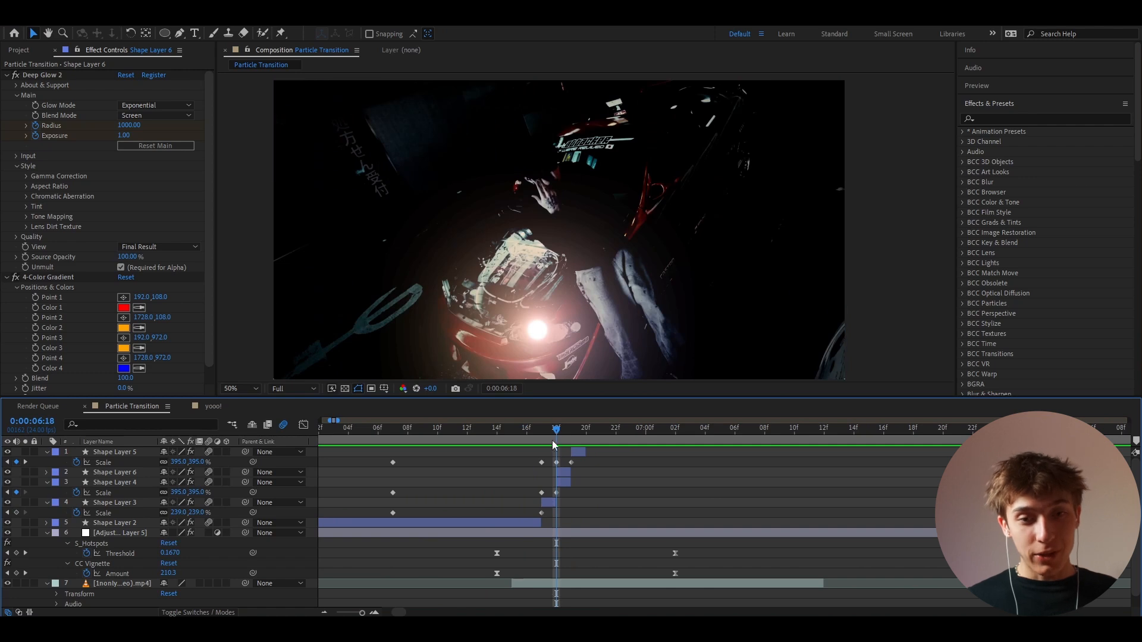
- Add an adjustment layer directly above the second clip, starting at 0:00:06:17
left_click_drag(552, 440, 536, 438)
left_click(516, 584)
scroll(452, 546, "down", 1)
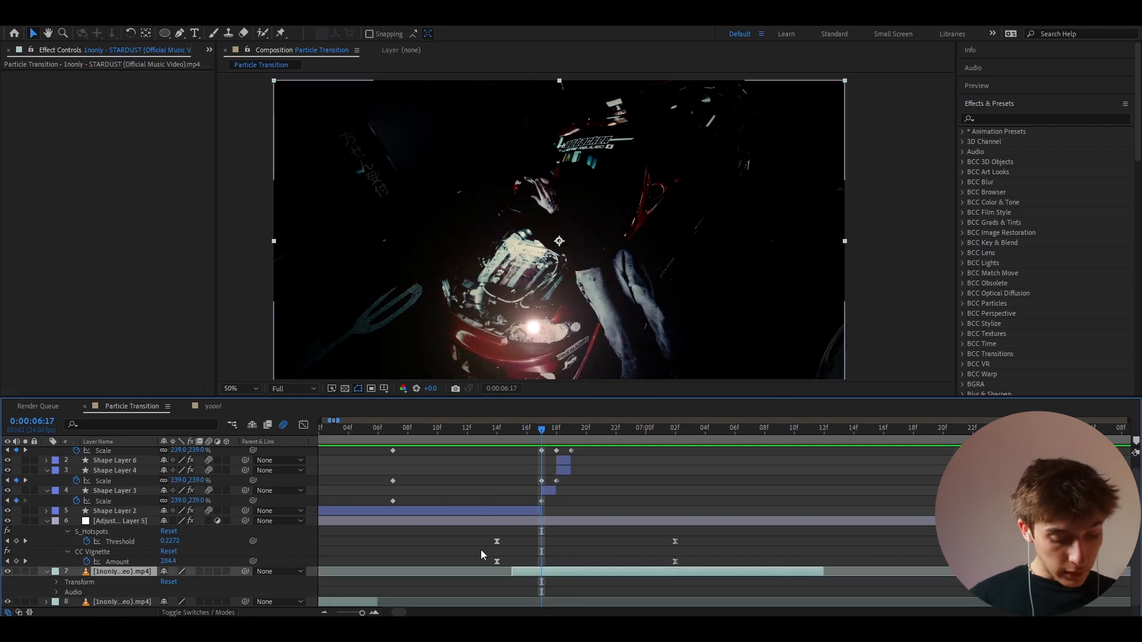
key("ctrl+alt+y")
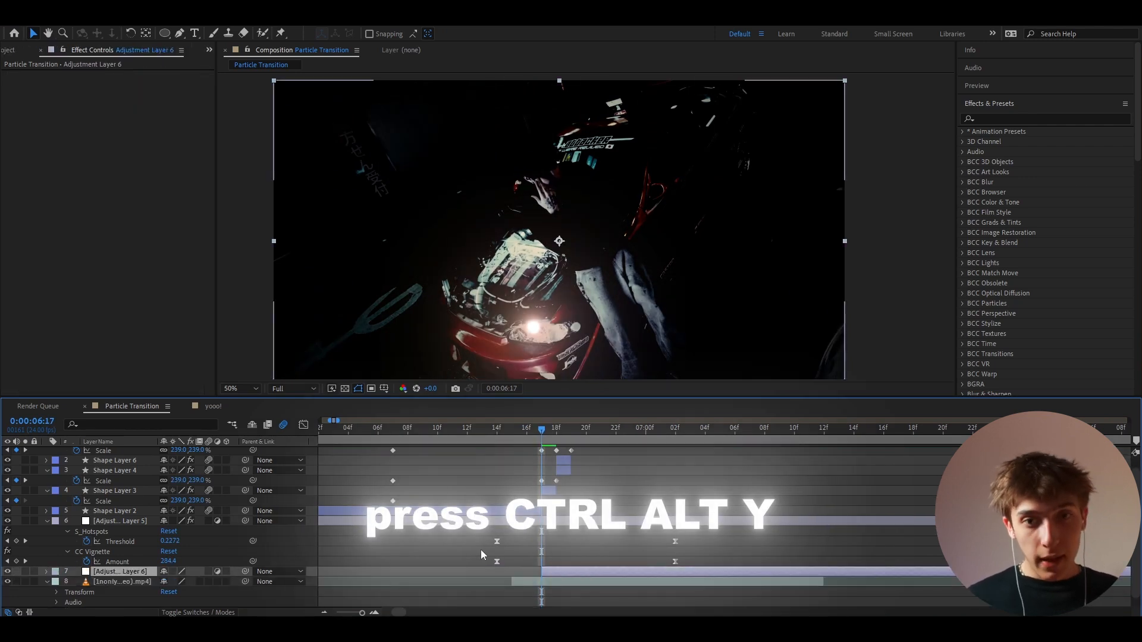
type("s_")
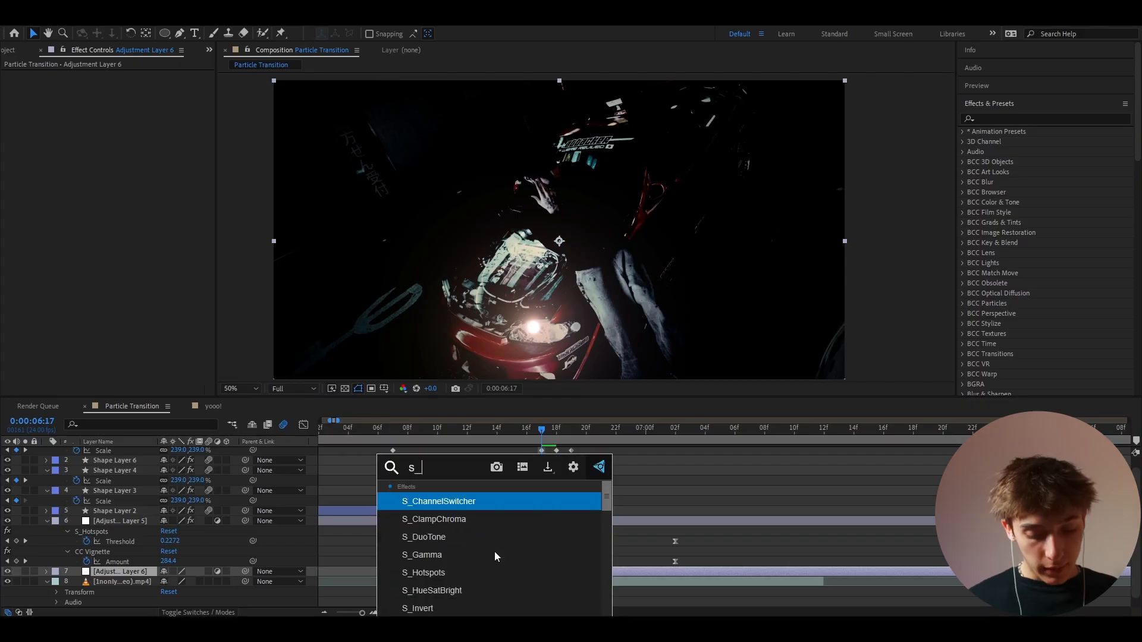
type("dissolvesha")
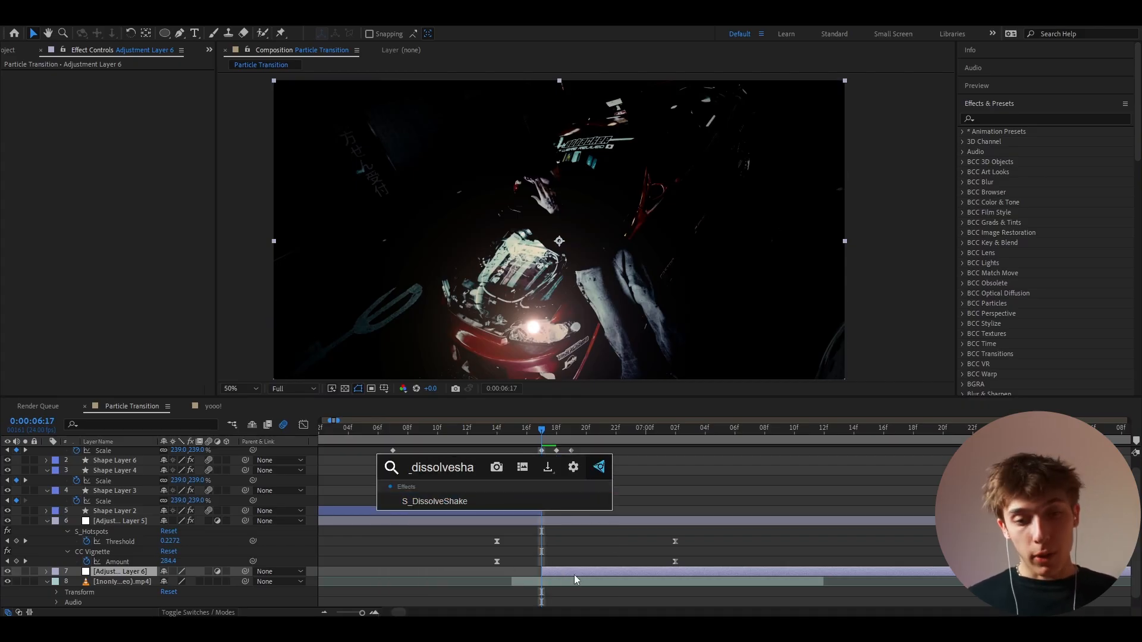
key("Return")
- Try the Insane Chroma Distortion user preset from Impact Presets on the new adjustment layer and play back the transition
left_click(962, 131)
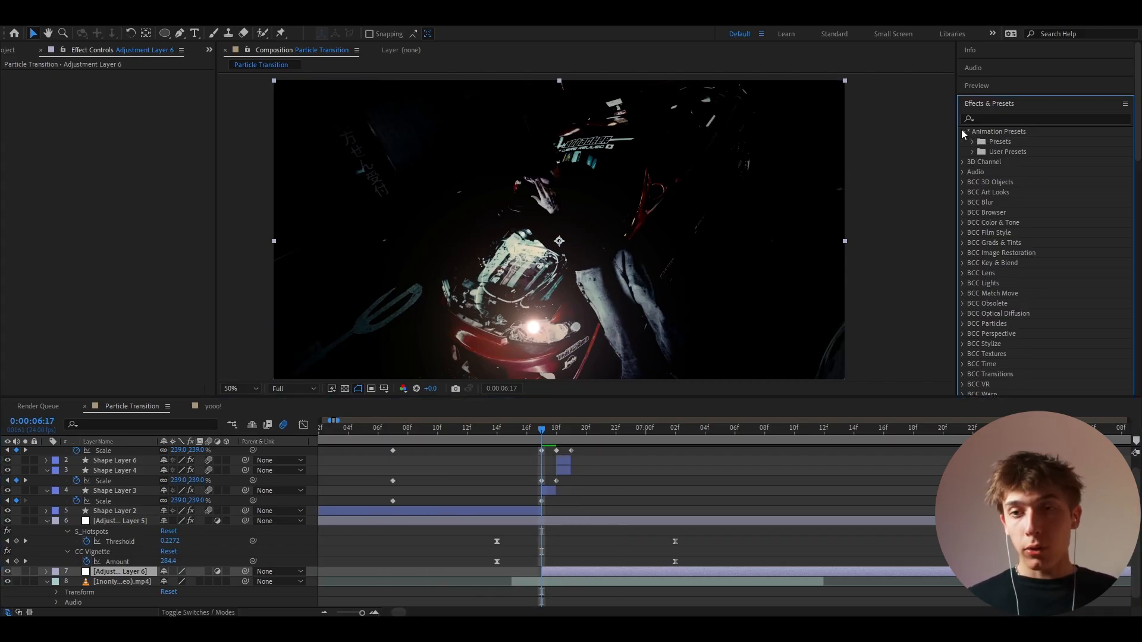
left_click(974, 152)
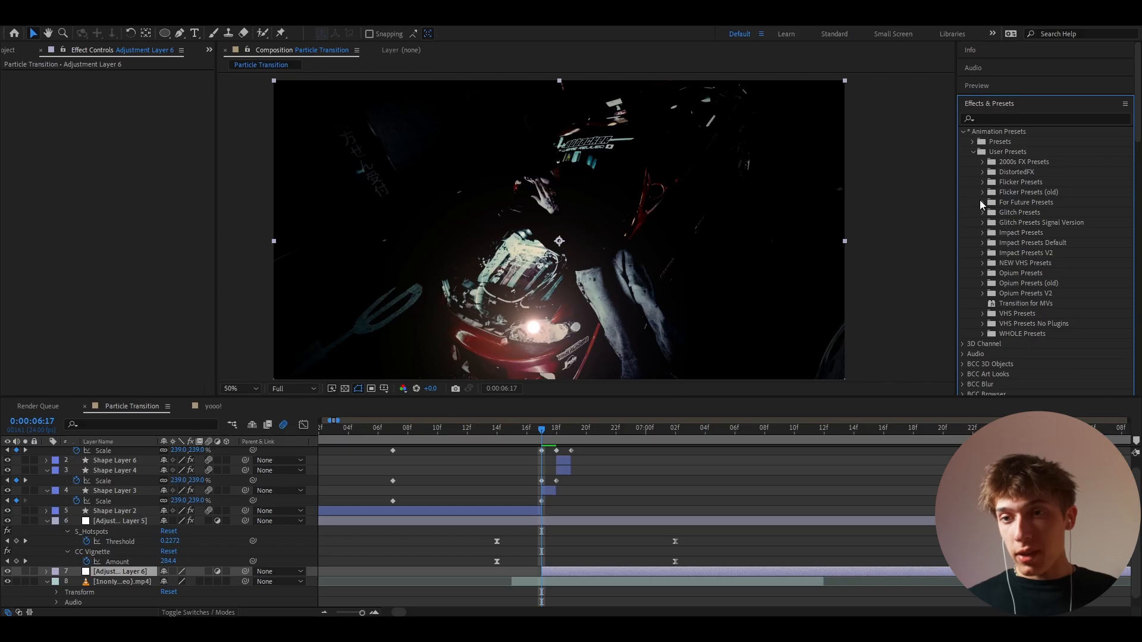
left_click(982, 233)
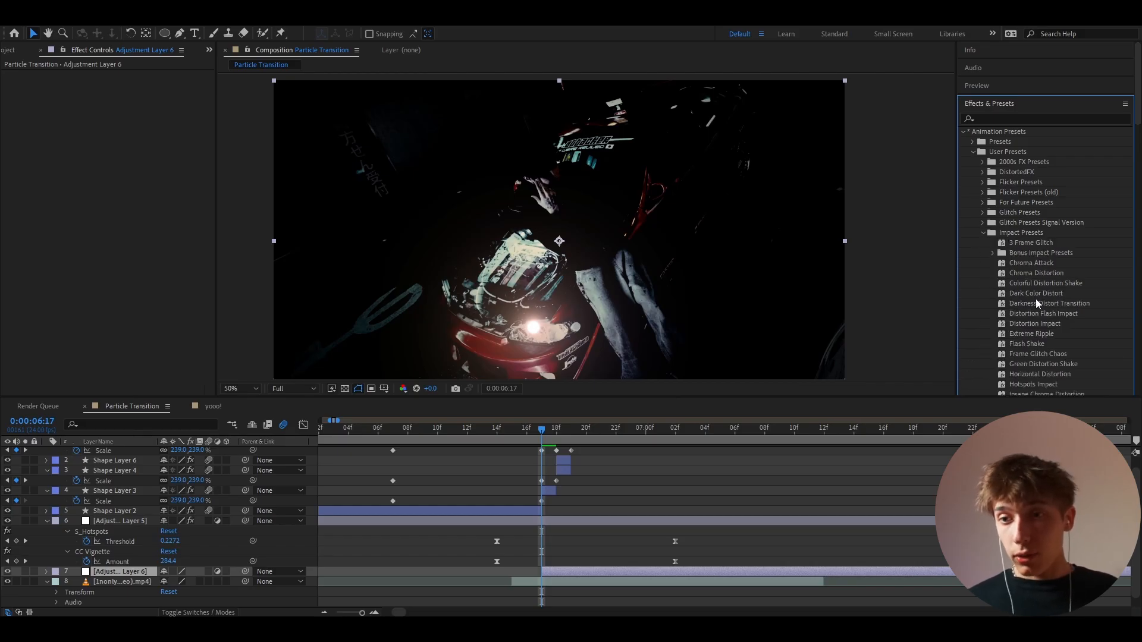
scroll(1037, 298, "down", 1)
left_click_drag(1026, 359, 548, 573)
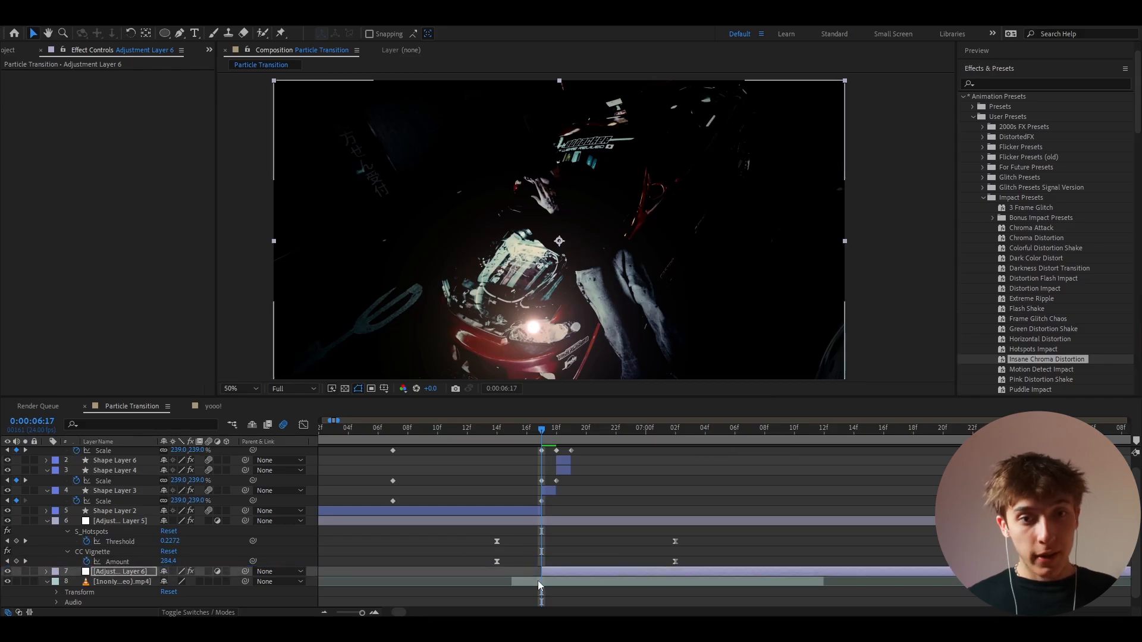
key("space")
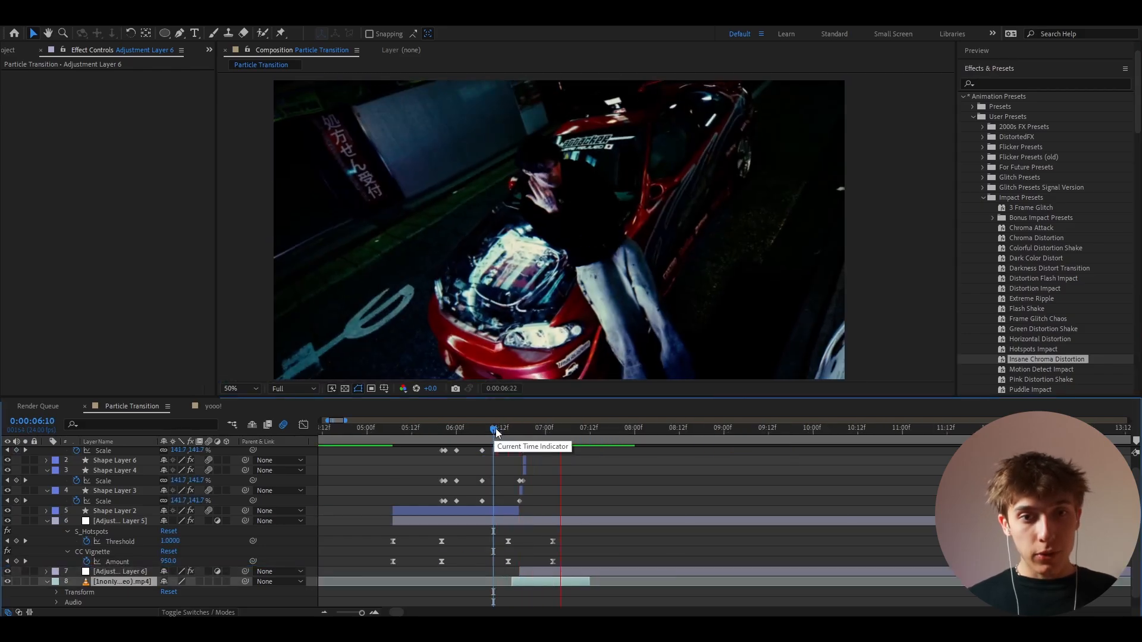
left_click_drag(497, 430, 368, 432)
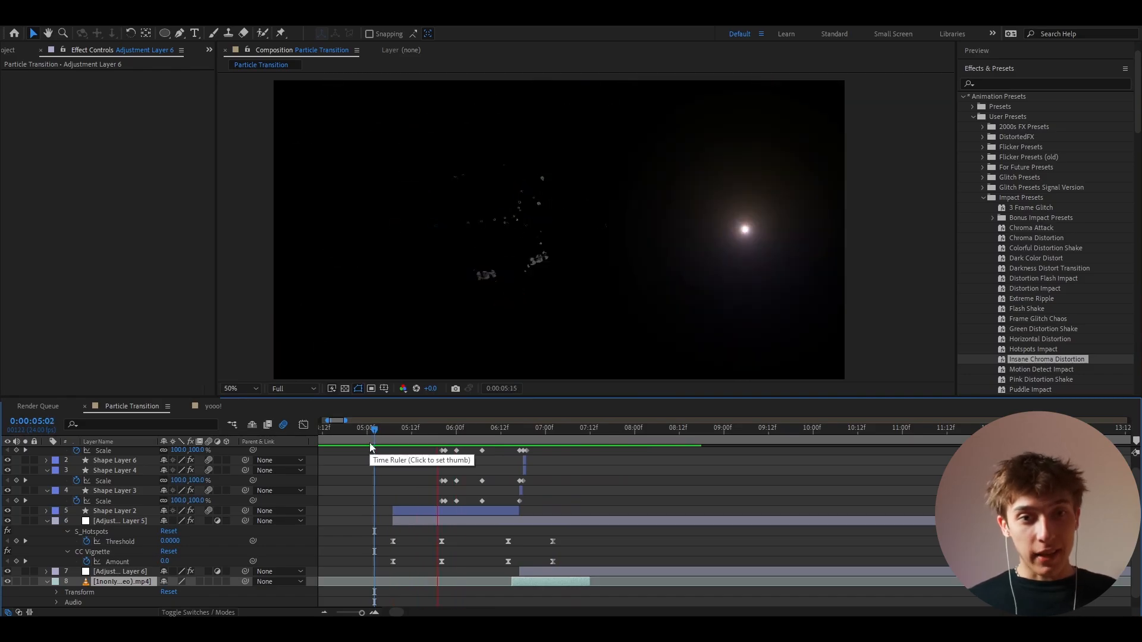
key("space")
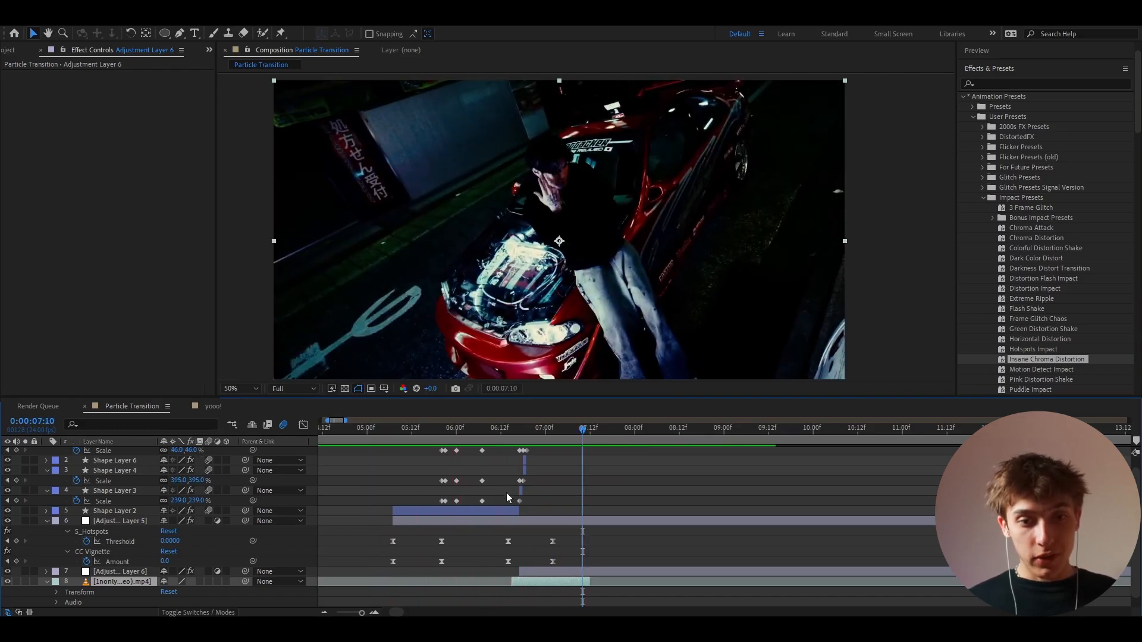
- Remove the chroma distortion and apply the Shockwave Impact Fix preset to the same adjustment layer at 0:00:06:17
scroll(505, 493, "up", 2)
left_click(558, 432)
left_click(574, 575)
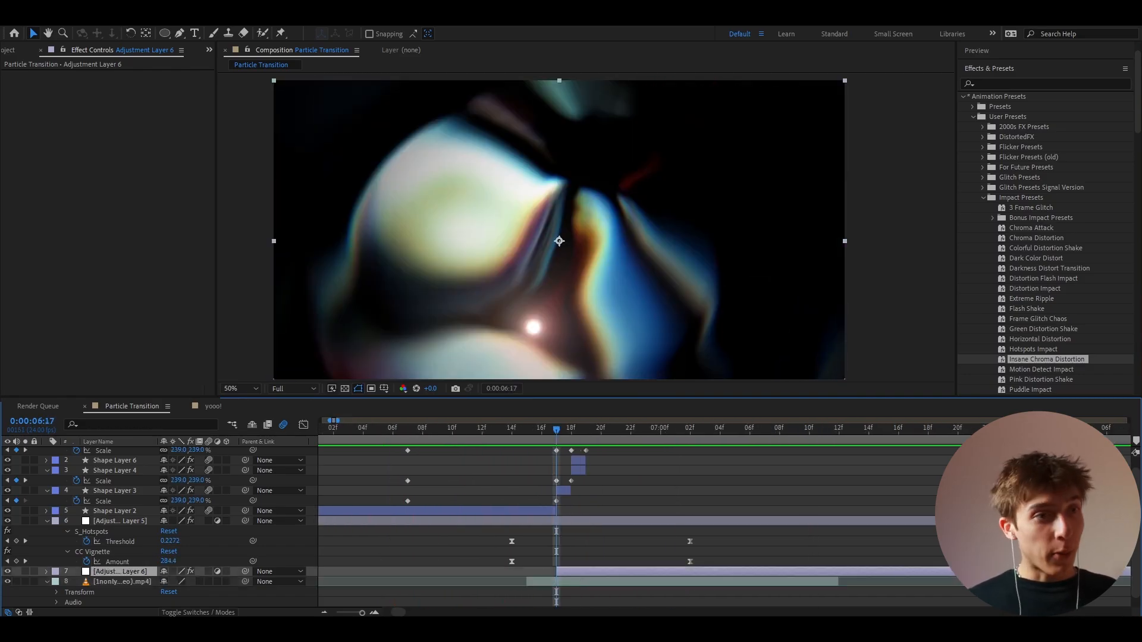
scroll(1047, 309, "down", 1)
scroll(1042, 323, "down", 2)
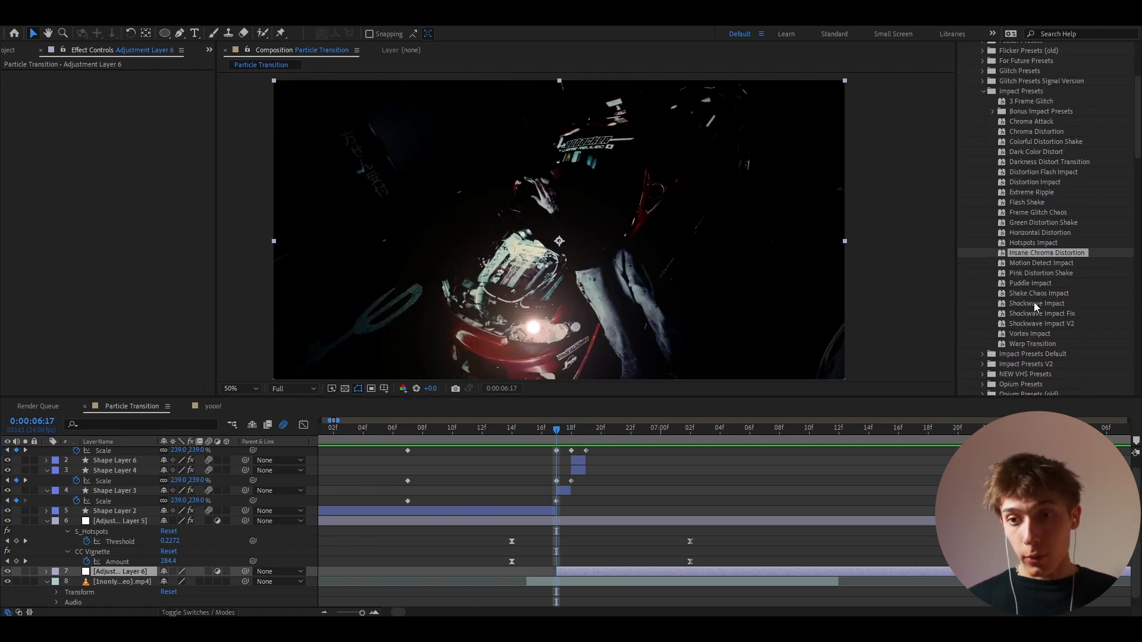
left_click_drag(1041, 314, 563, 575)
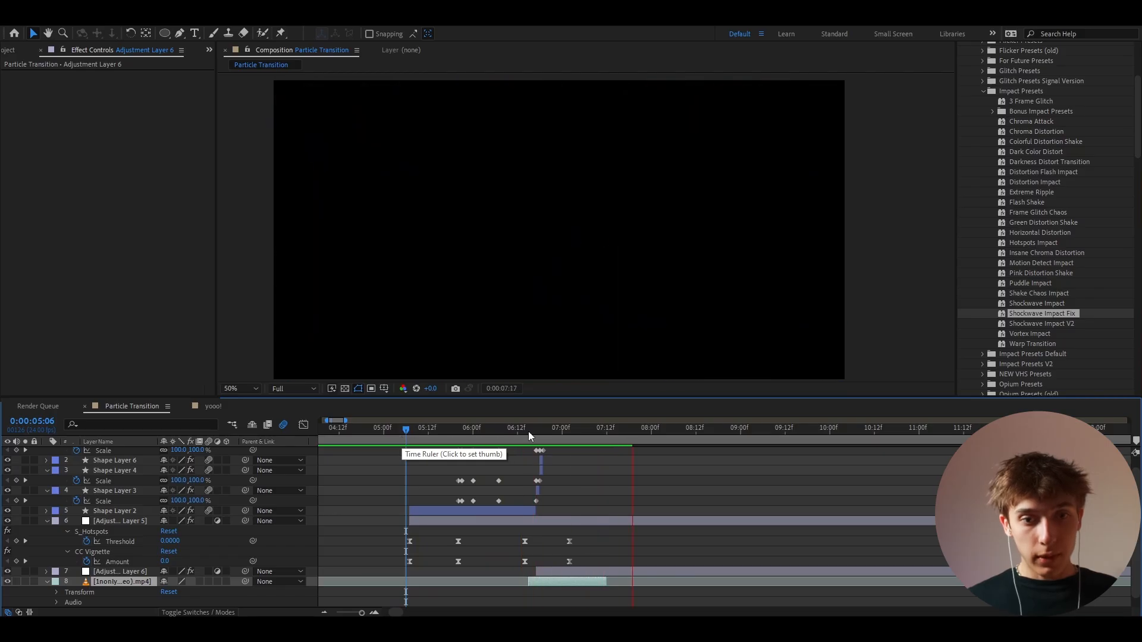
- Shift the shockwave adjustment layer slightly earlier and trim its start back to 0:00:06:17
left_click(533, 433)
scroll(541, 515, "up", 2)
left_click(527, 434)
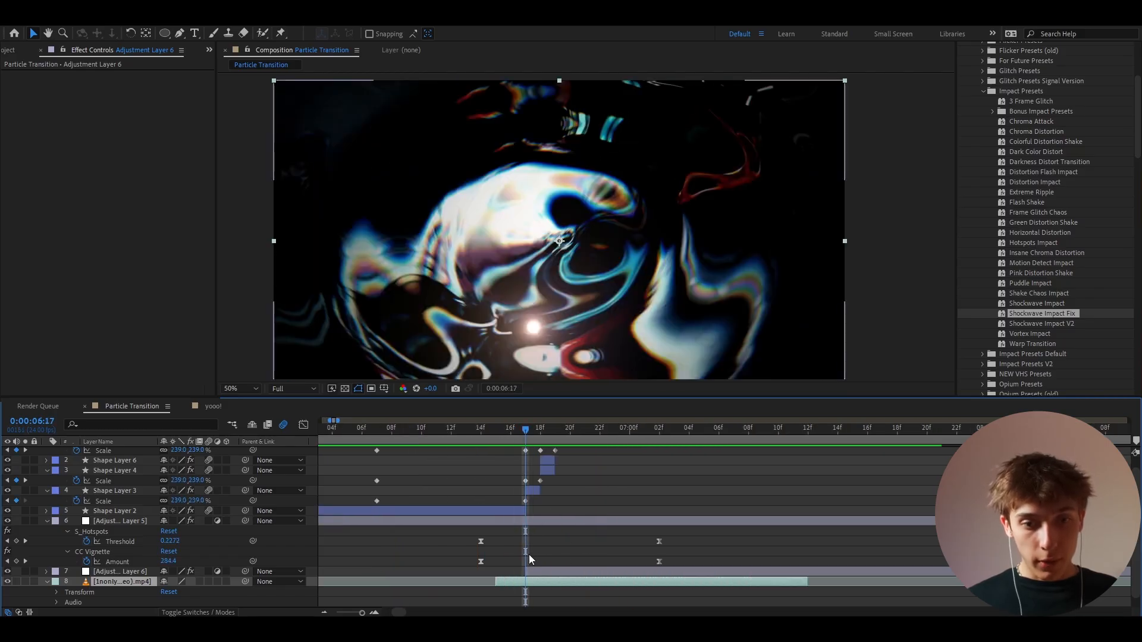
left_click(529, 573)
left_click_drag(514, 572, 522, 567)
scroll(523, 559, "down", 1)
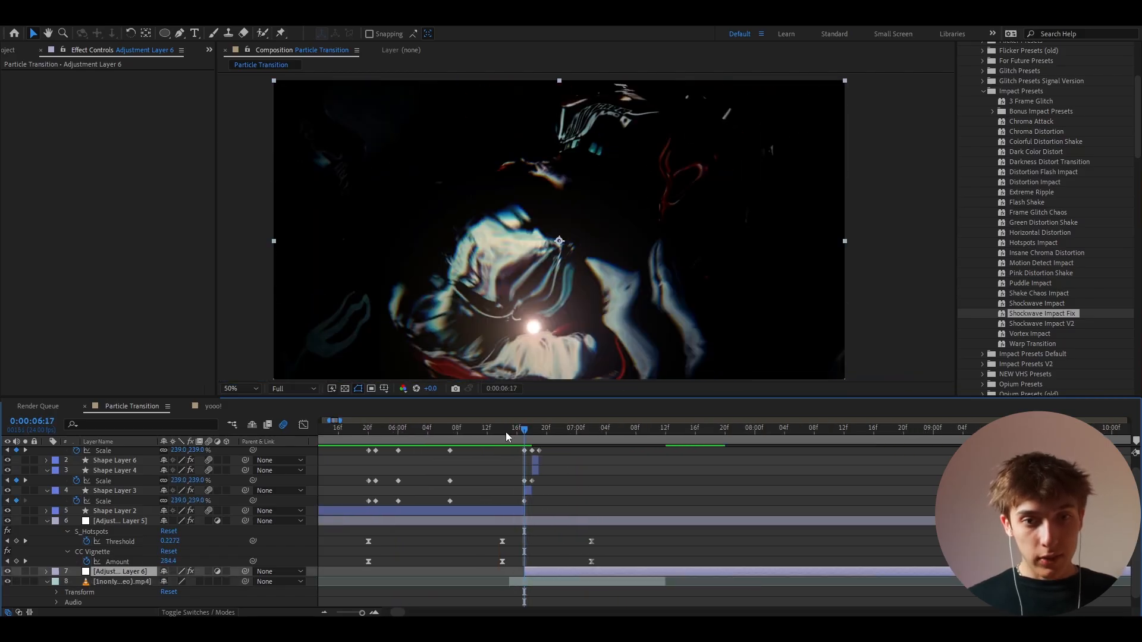
- Play back the dot's travel and the headlight flash to review the shockwave impact
left_click_drag(505, 432, 429, 434)
key("space")
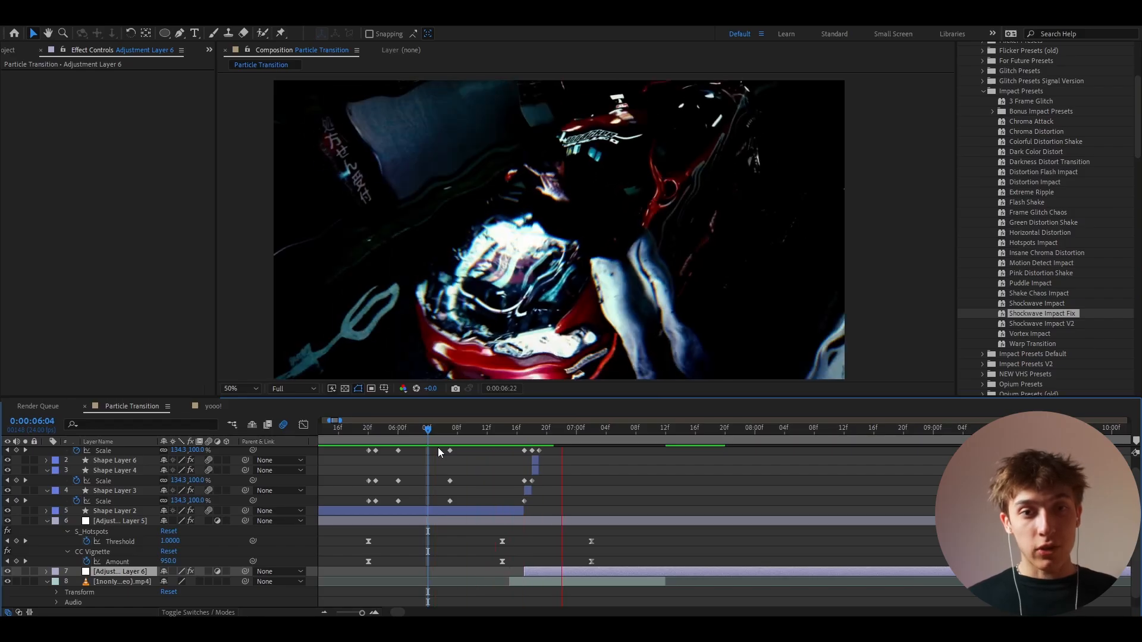
left_click(522, 580)
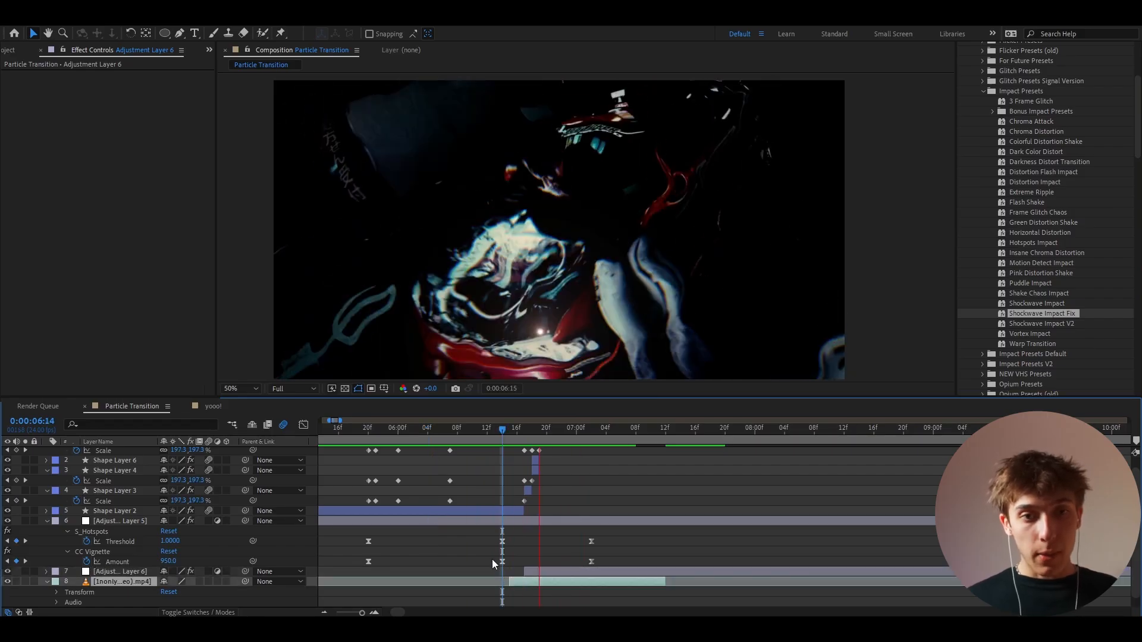
left_click_drag(519, 429, 291, 468)
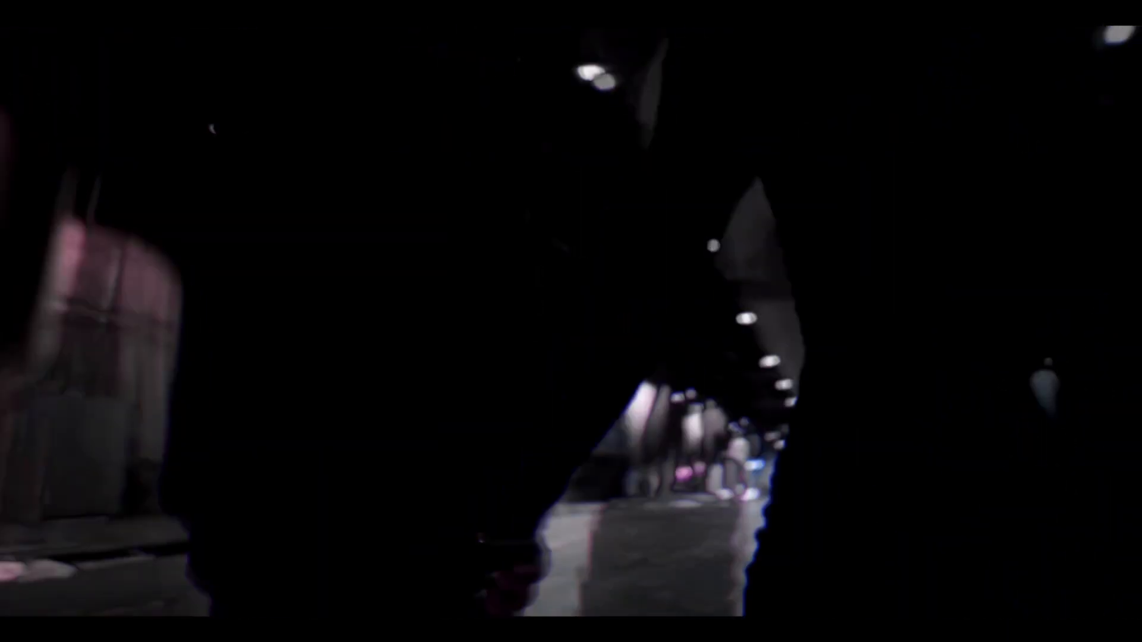